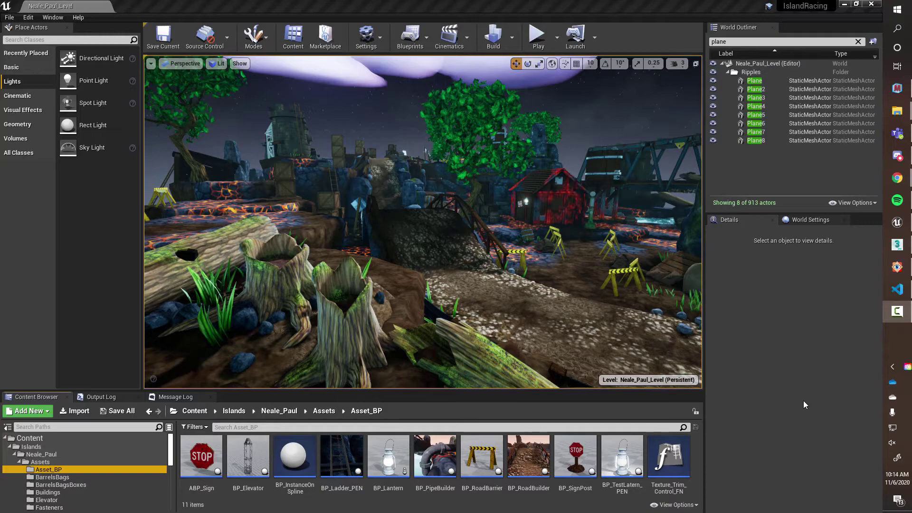
Step: Select the sky sphere in the night sky above the island
right_drag(478, 224, 537, 220)
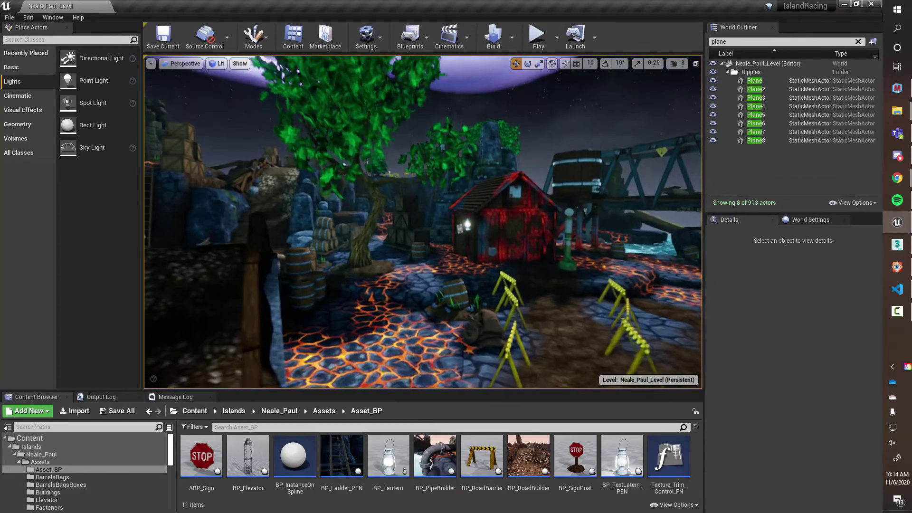
right_drag(537, 219, 551, 205)
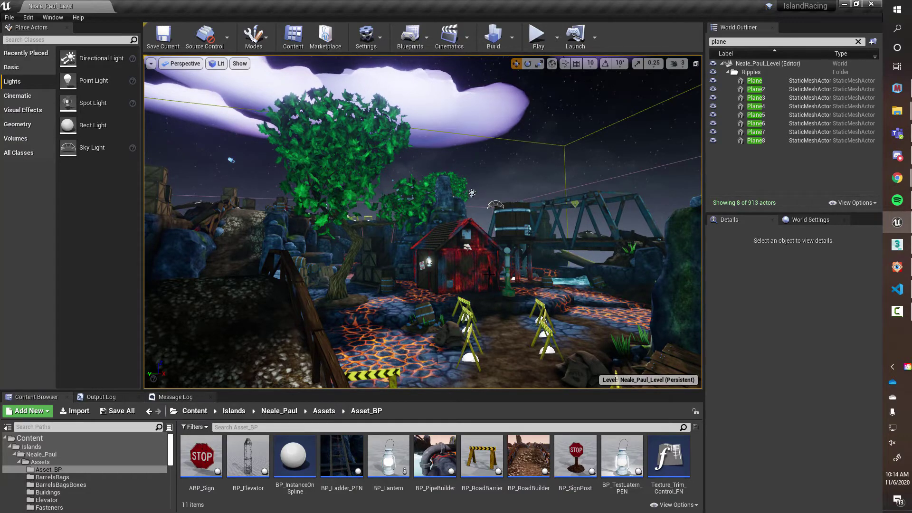
key(w)
mouse_move(476, 228)
right_down()
mouse_move(472, 209)
mouse_move(475, 230)
right_up()
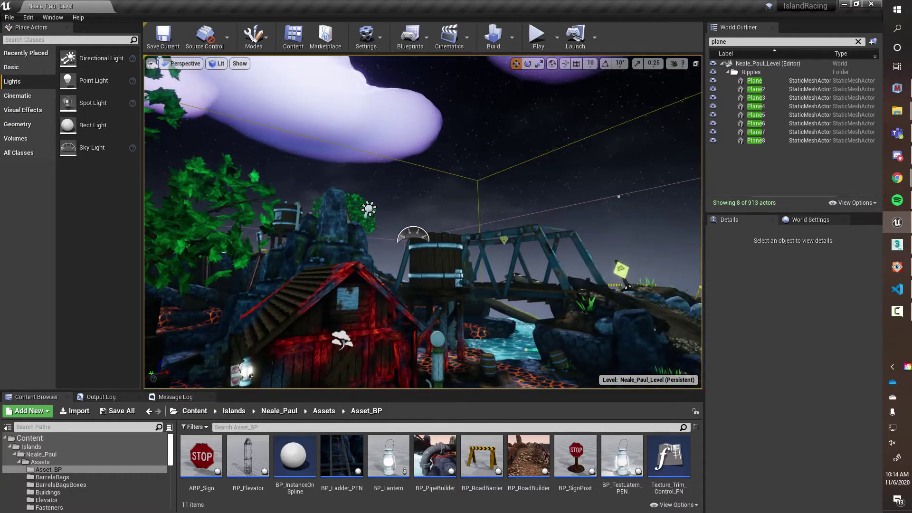
right_drag(506, 243, 506, 242)
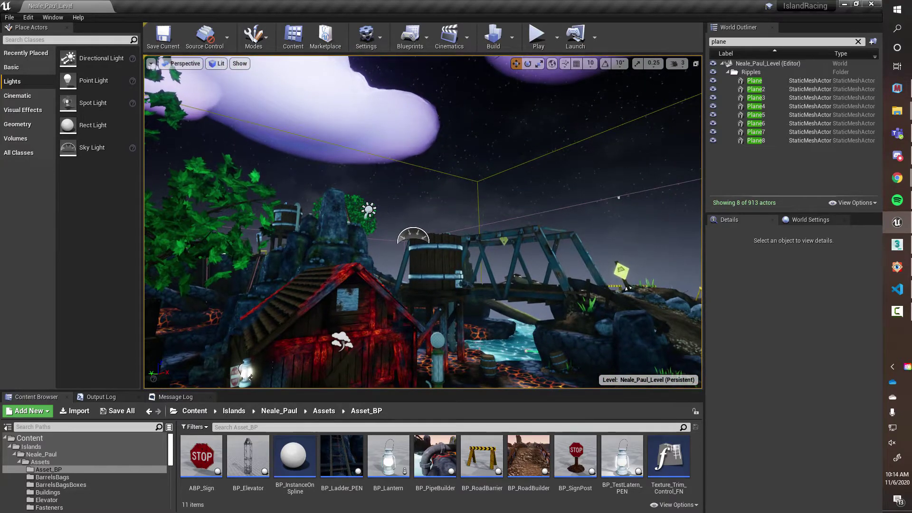
click(521, 131)
right_drag(522, 131, 220, 114)
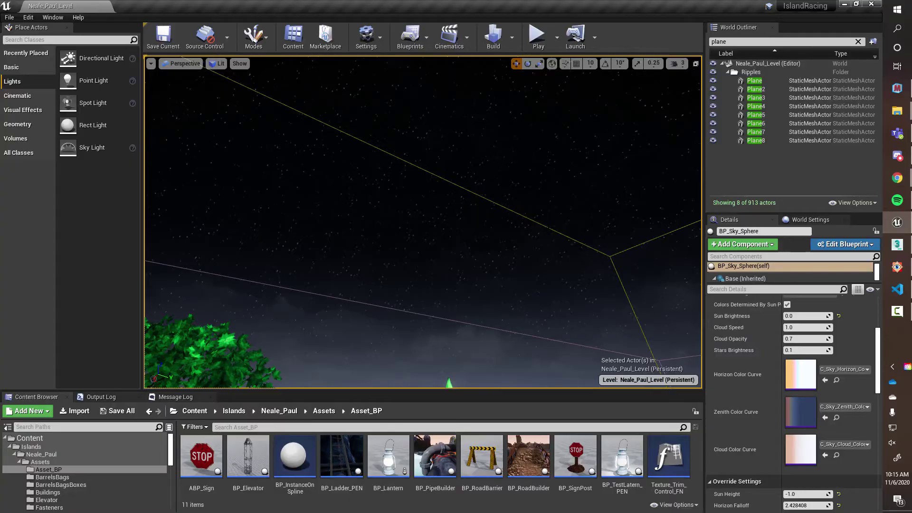
Step: Inspect the sky sphere's geometry in Brush Wireframe view, and return to Lit view
key(alt+1)
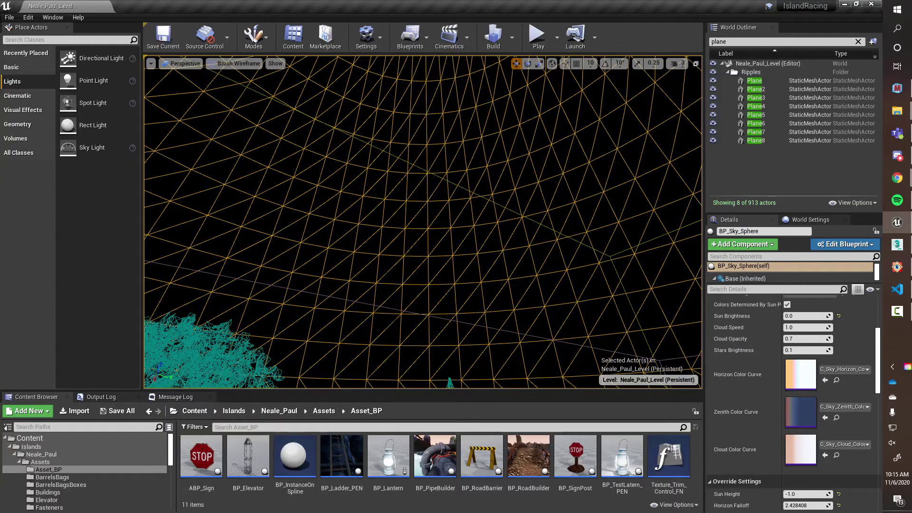
mouse_move(521, 132)
right_down()
mouse_move(529, 72)
mouse_move(681, 191)
mouse_move(714, 193)
mouse_move(752, 167)
mouse_move(790, 166)
mouse_move(801, 196)
mouse_move(744, 193)
mouse_move(612, 153)
mouse_move(567, 110)
mouse_move(550, 242)
mouse_move(527, 249)
mouse_move(514, 300)
mouse_move(568, 282)
mouse_move(579, 262)
mouse_move(562, 245)
mouse_move(560, 259)
mouse_move(572, 258)
mouse_move(542, 221)
mouse_move(563, 212)
mouse_move(575, 227)
mouse_move(565, 247)
mouse_move(518, 233)
right_up()
key(alt+4)
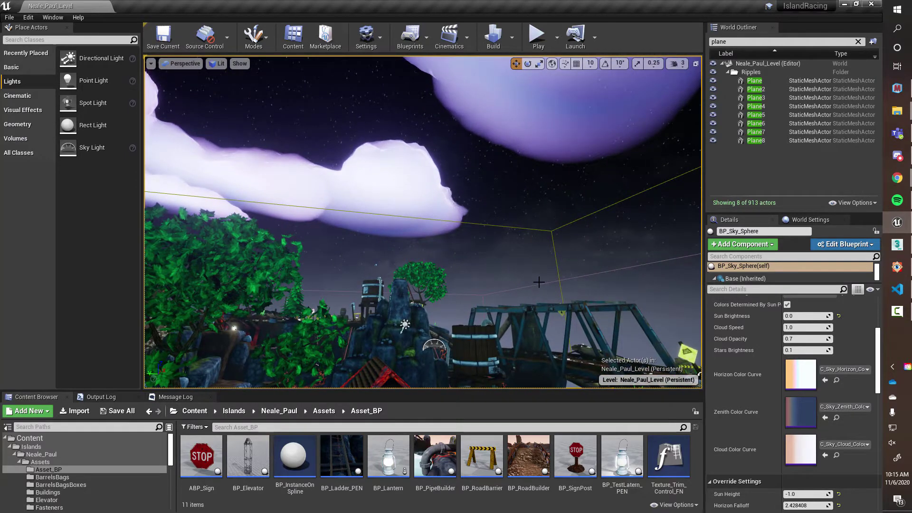
right_drag(611, 285, 668, 298)
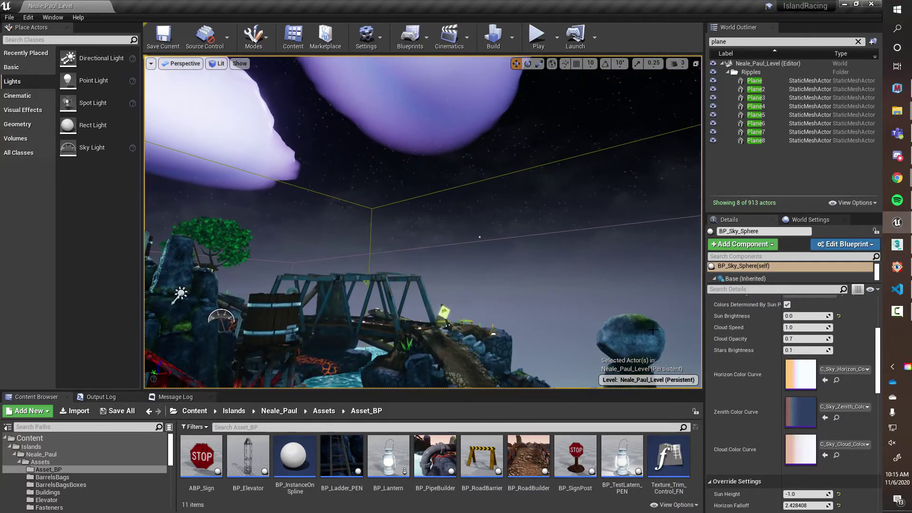
Step: Clear the Directional Light Actor reference of the sky sphere
scroll(728, 360, up, 5)
scroll(728, 360, down, 4)
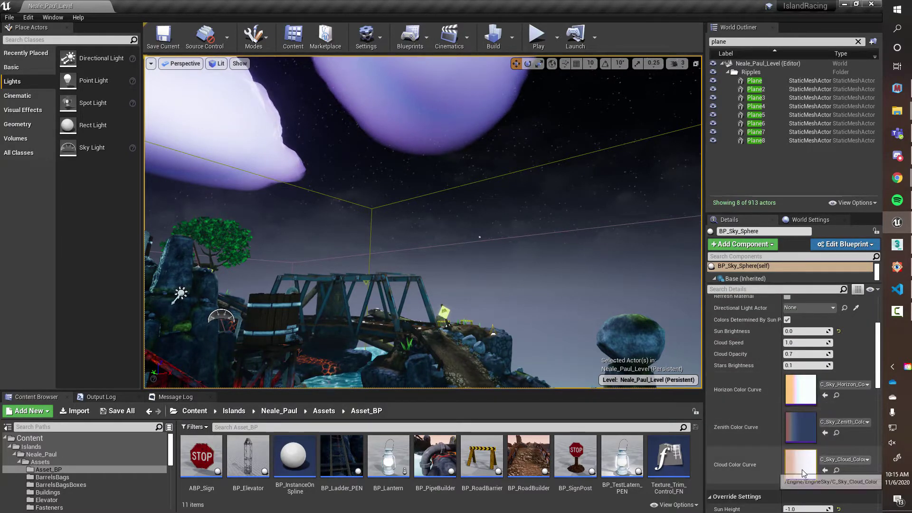
scroll(808, 442, down, 2)
scroll(804, 429, up, 4)
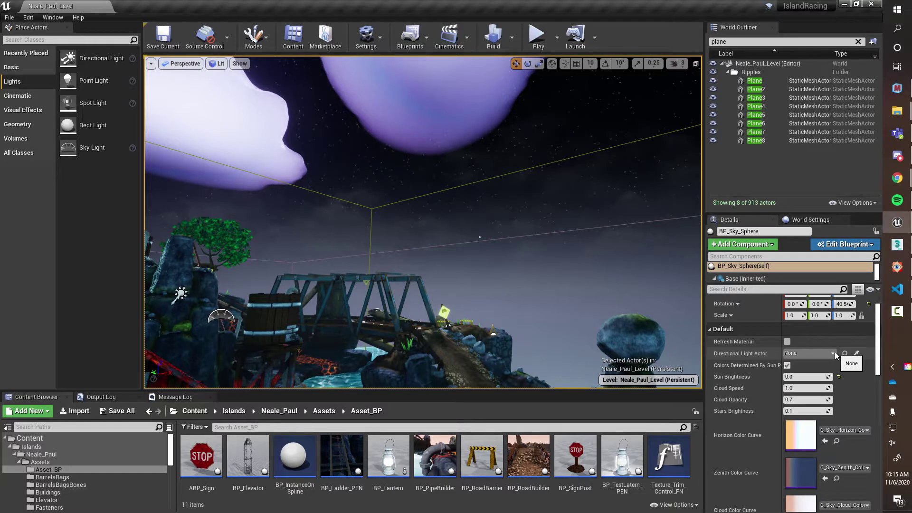
mouse_move(760, 359)
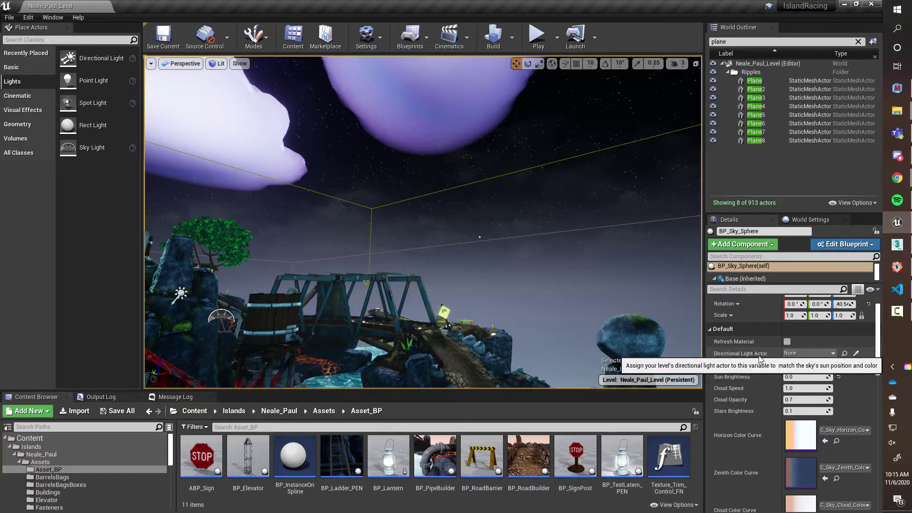
click(834, 353)
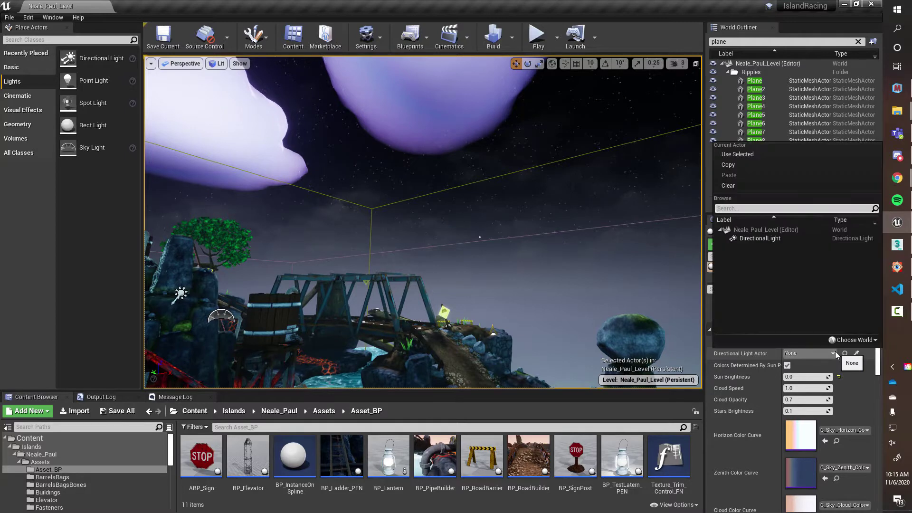
click(743, 186)
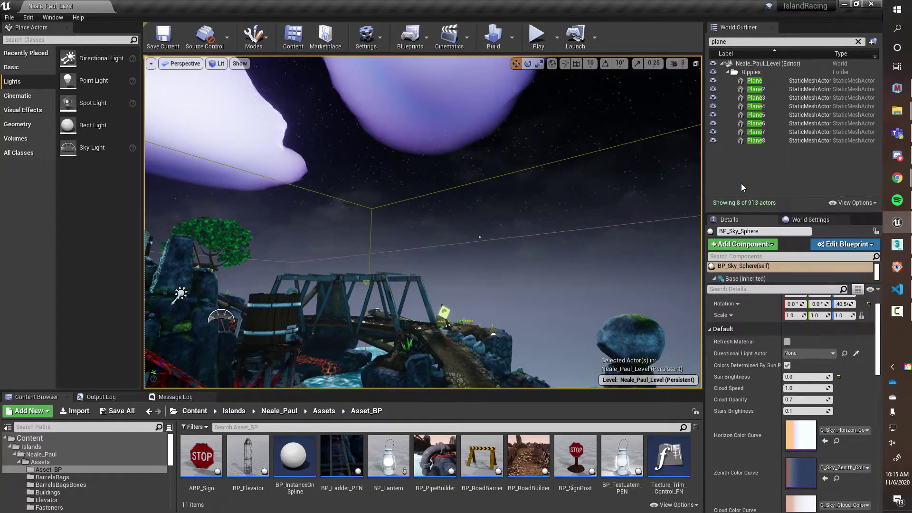
Step: Raise the sky sphere's Sun Height to 1.0, bring it down to -0.085714, and set Horizon Falloff to 2.168087
scroll(834, 364, down, 1)
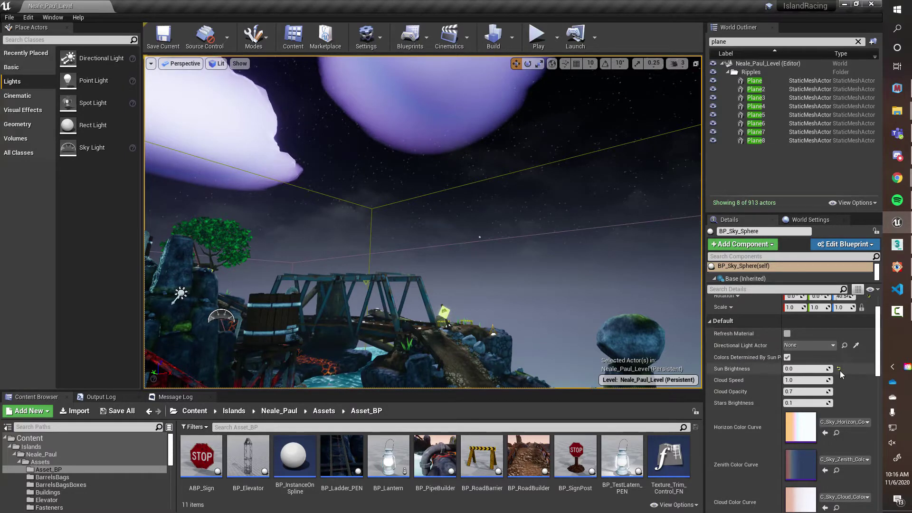
scroll(833, 385, down, 2)
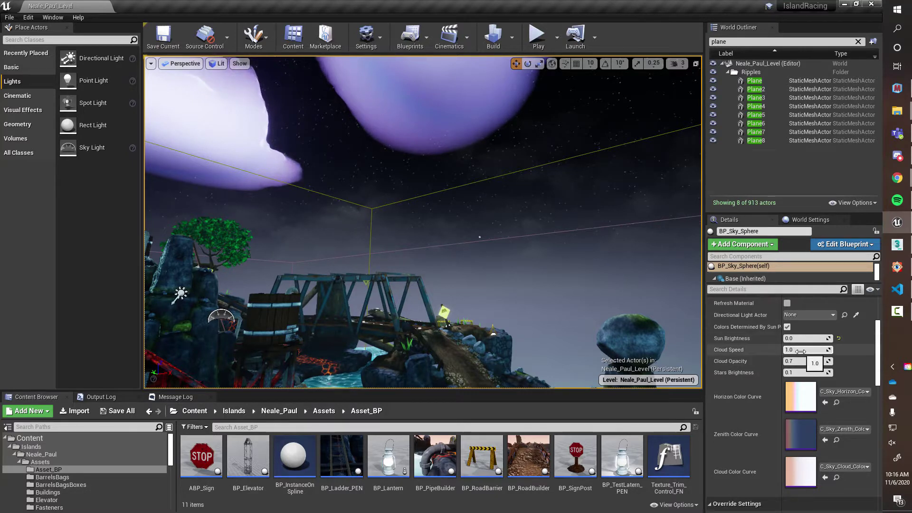
scroll(801, 350, down, 10)
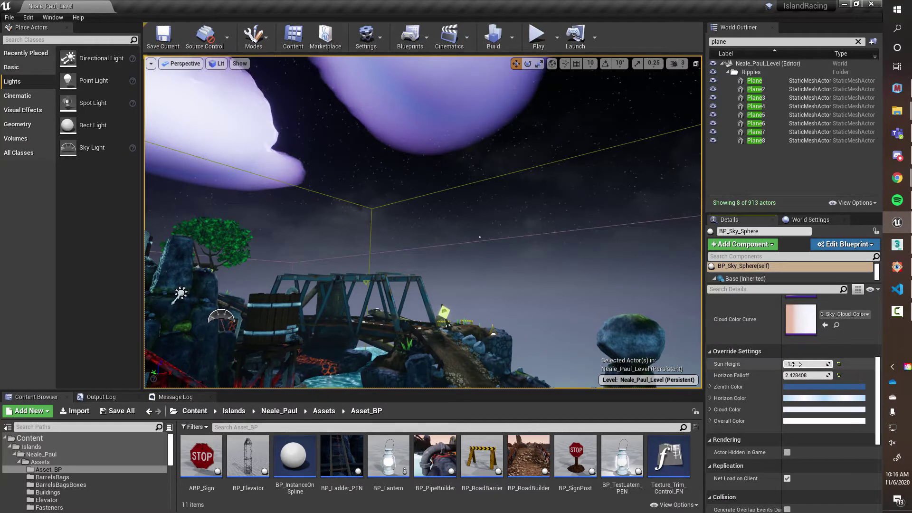
drag(800, 364, 832, 364)
right_drag(460, 287, 463, 166)
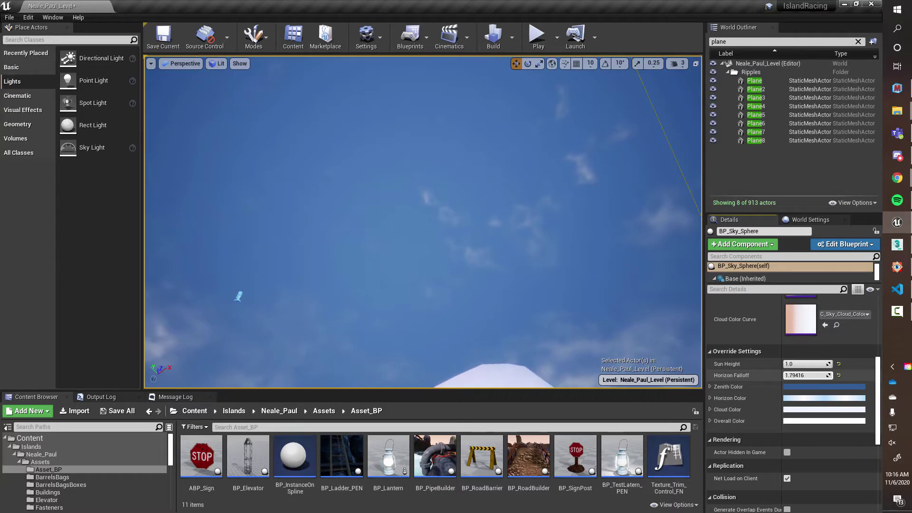
drag(805, 365, 806, 364)
right_drag(670, 346, 618, 381)
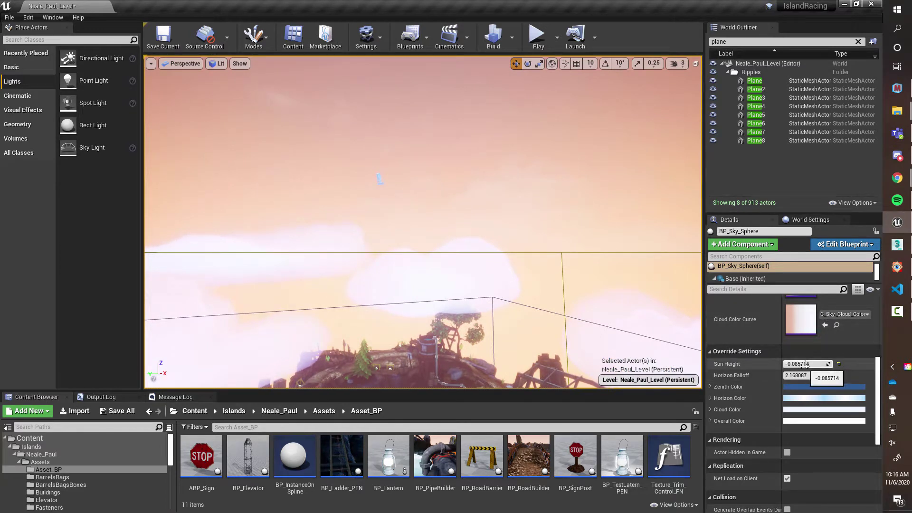
Step: Set the sky sphere's Sun Brightness to 3.877166
scroll(760, 336, up, 5)
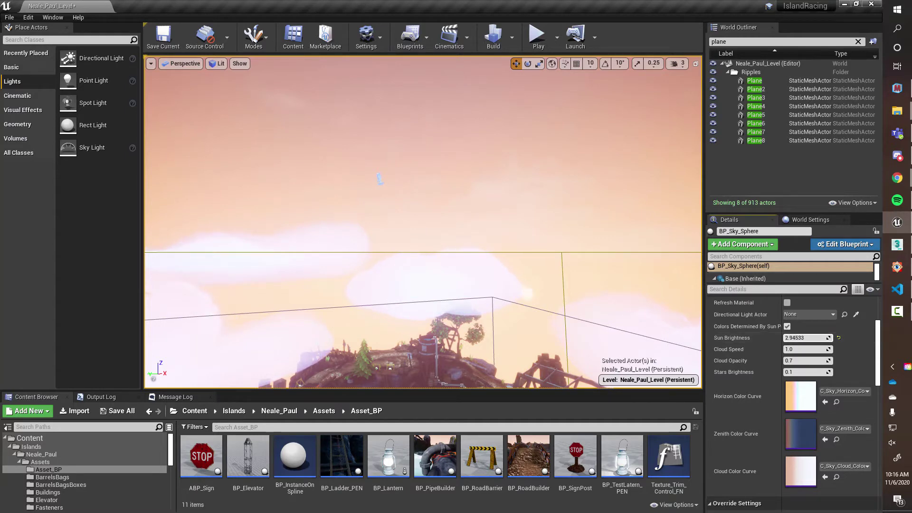
right_drag(423, 221, 475, 238)
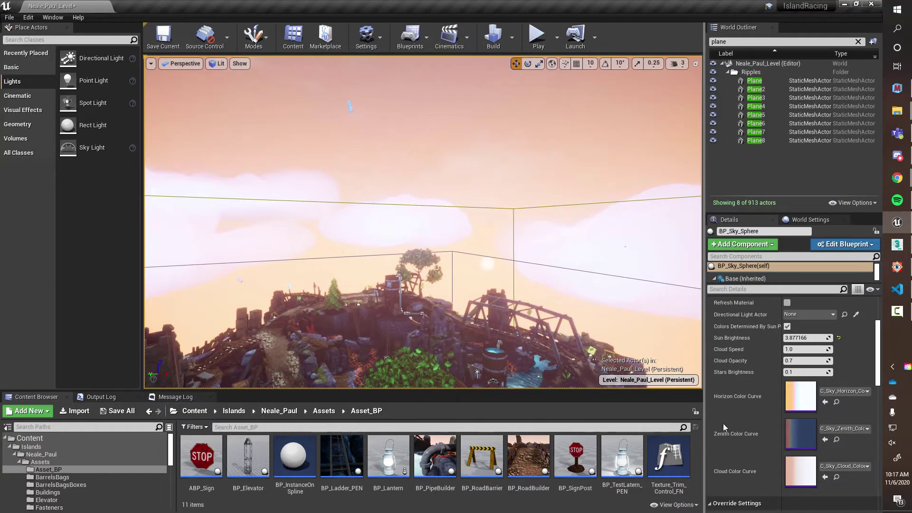
Step: Raise the sky sphere's Sun Height to 0.333334 and on to 1.0, following the sun across the sky
scroll(742, 413, down, 5)
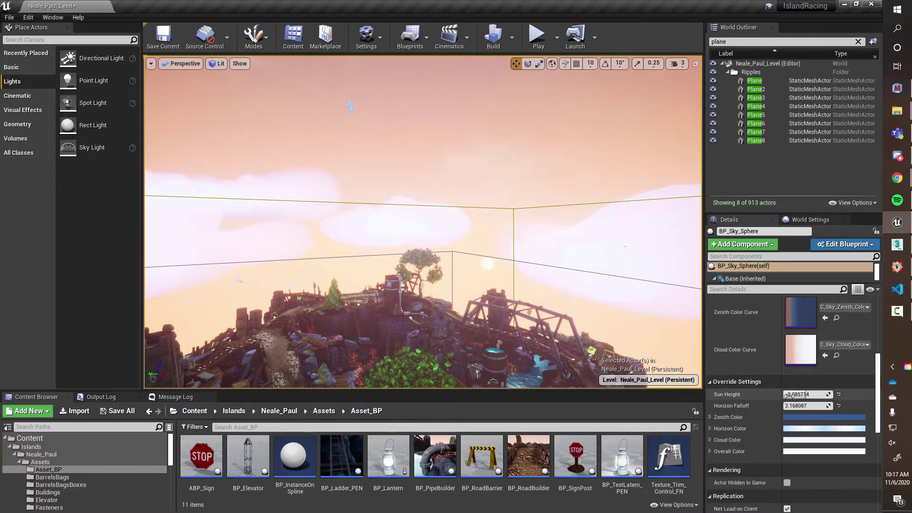
drag(807, 396, 818, 396)
right_drag(611, 289, 636, 220)
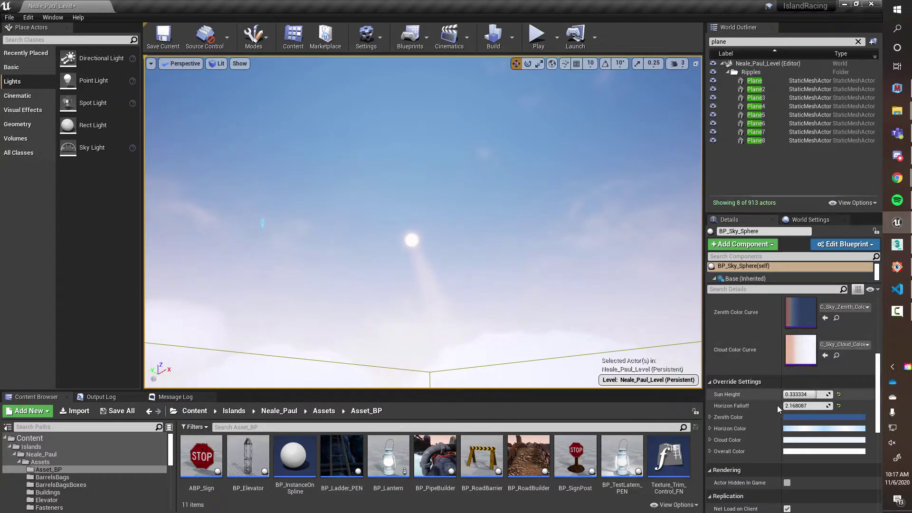
drag(803, 397, 834, 397)
right_drag(632, 242, 631, 157)
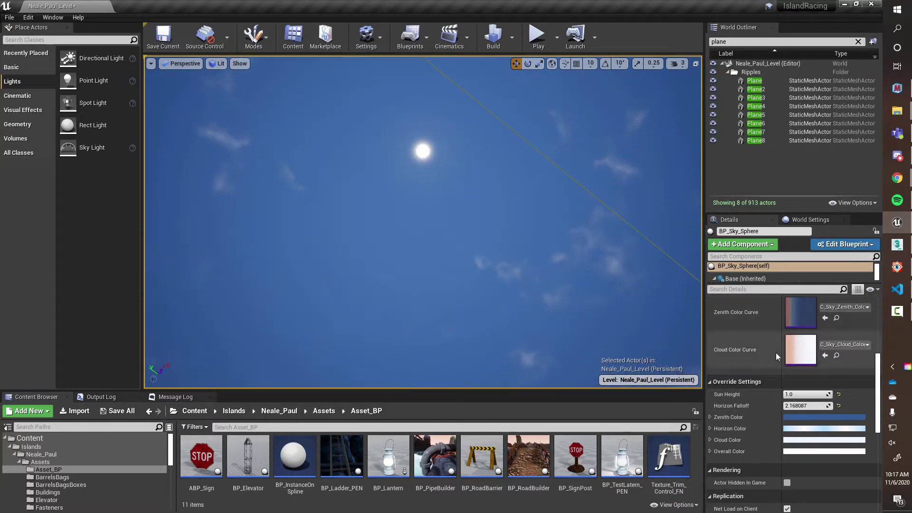
Step: Set the sky sphere's Sun Height to -1
click(806, 395)
text(-1)
key(Return)
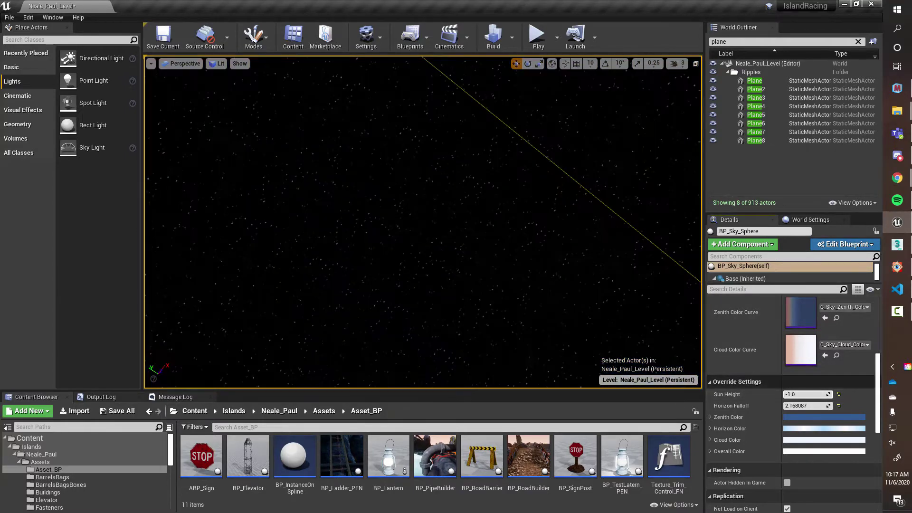
Step: Set the sky sphere's Sun Height to 0.2
right_drag(618, 204, 584, 272)
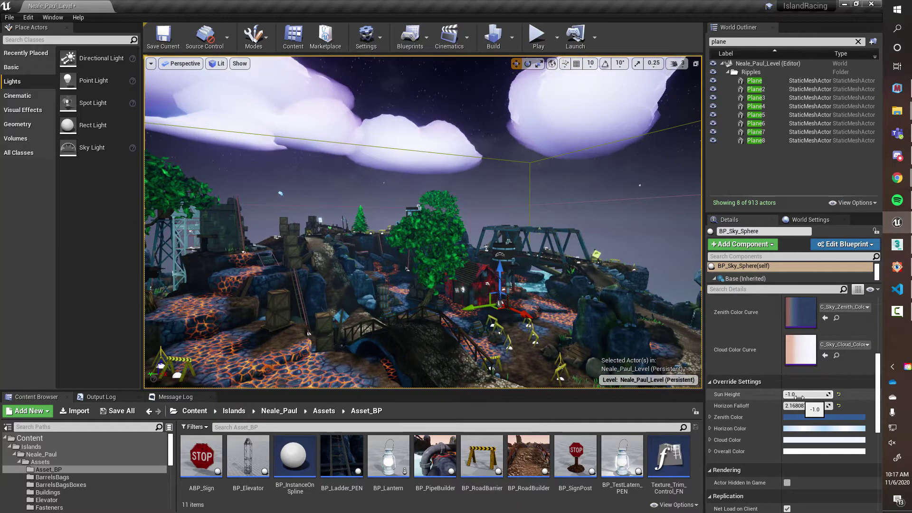
drag(803, 394, 832, 394)
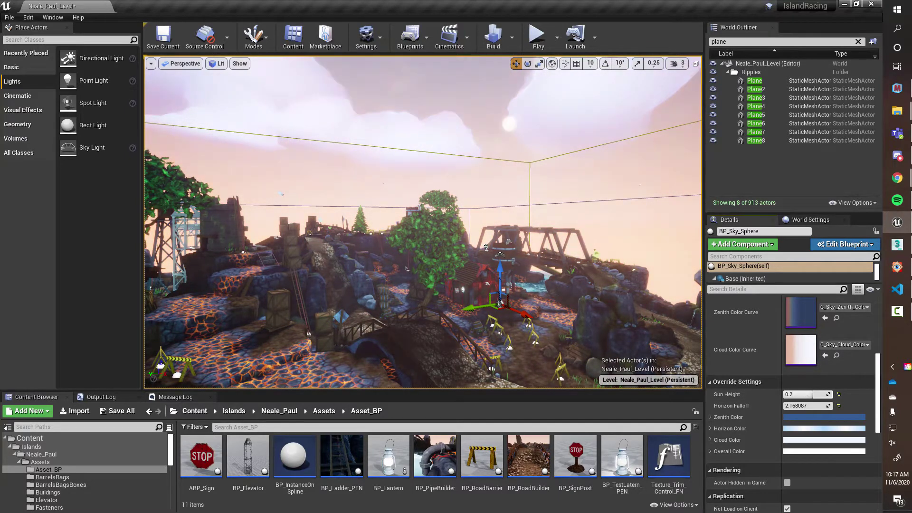
Step: Select the directional light above the red cabin and clear the "plane" filter from the World Outliner
right_drag(537, 229, 556, 267)
key(w)
click(436, 248)
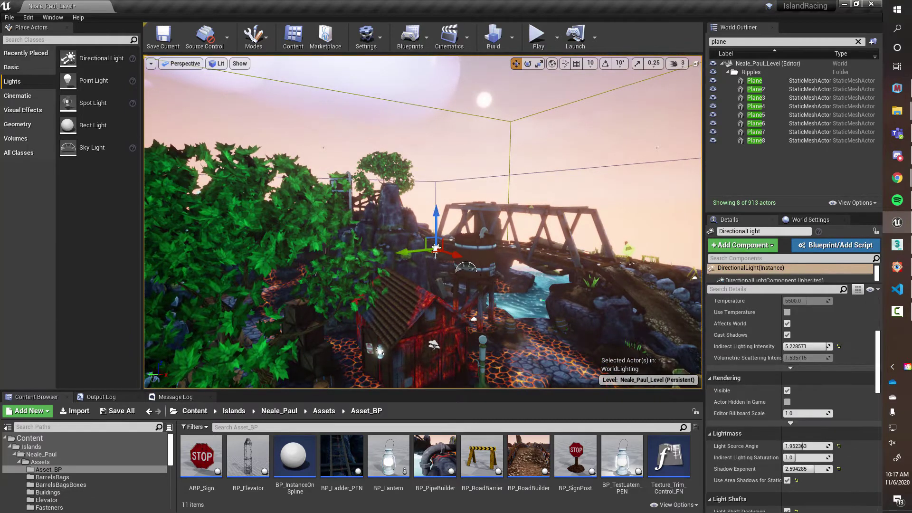
right_drag(532, 204, 525, 205)
click(859, 42)
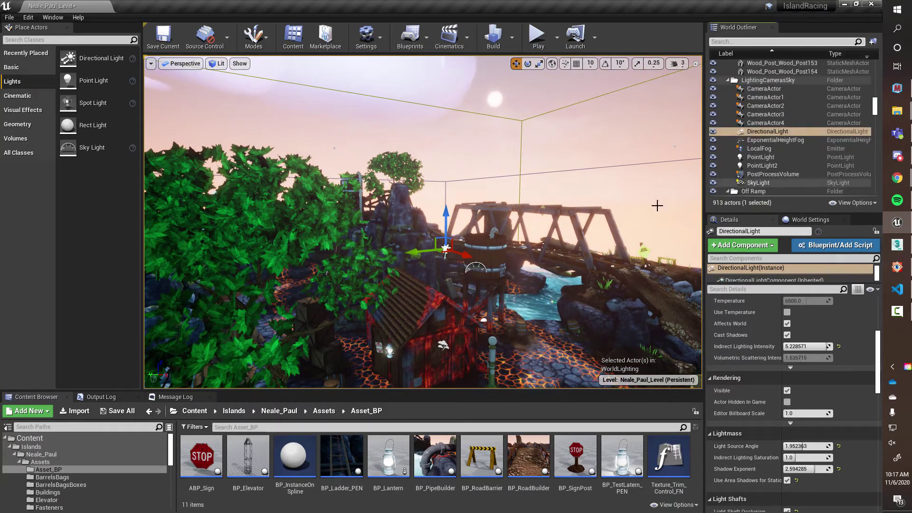
Step: Select the sky sphere again and rotate it about its vertical axis to bring its sun toward the directional light
right_drag(613, 162, 561, 175)
key(w)
key(w)
right_drag(423, 222, 438, 237)
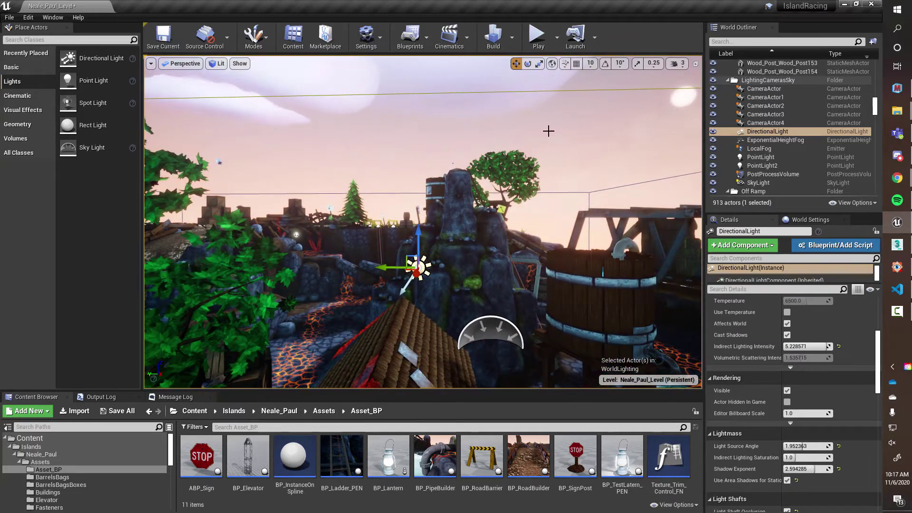
right_drag(296, 234, 347, 214)
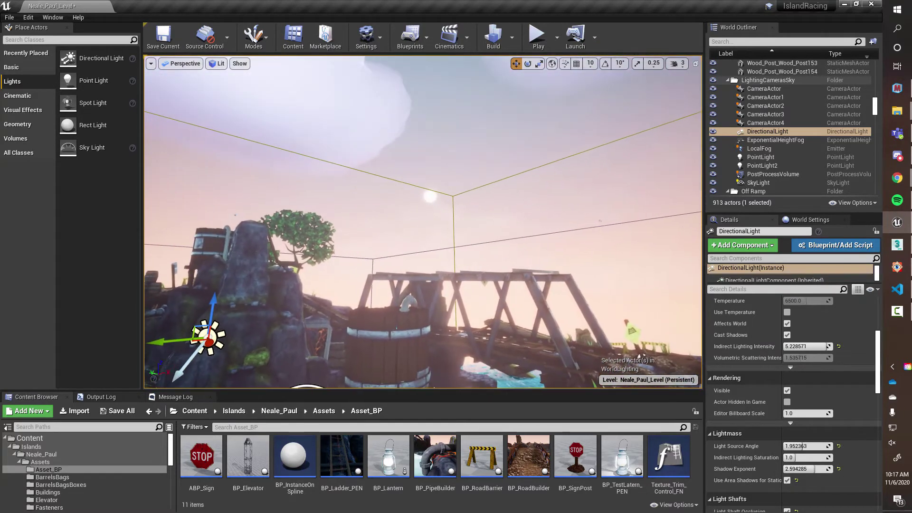
right_drag(445, 279, 391, 298)
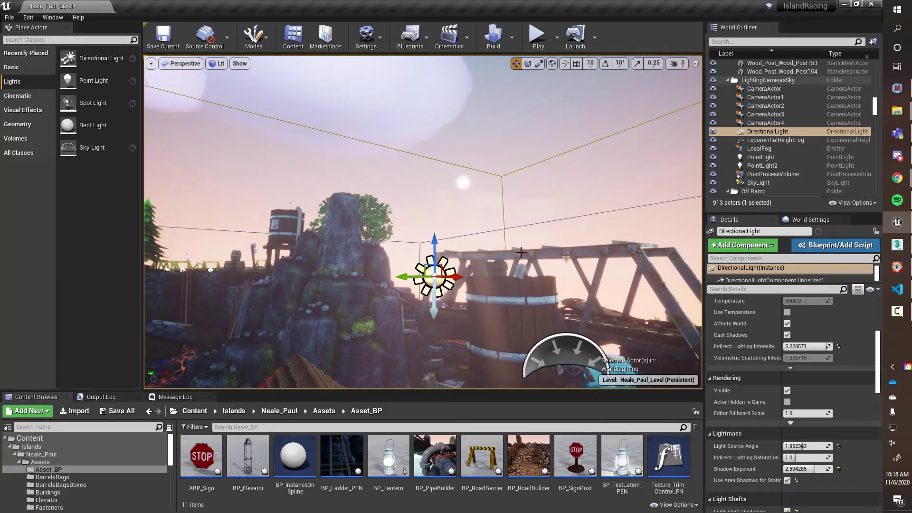
click(573, 202)
right_drag(562, 263, 543, 287)
key(s)
mouse_move(565, 171)
right_down()
mouse_move(568, 186)
mouse_move(578, 164)
right_up()
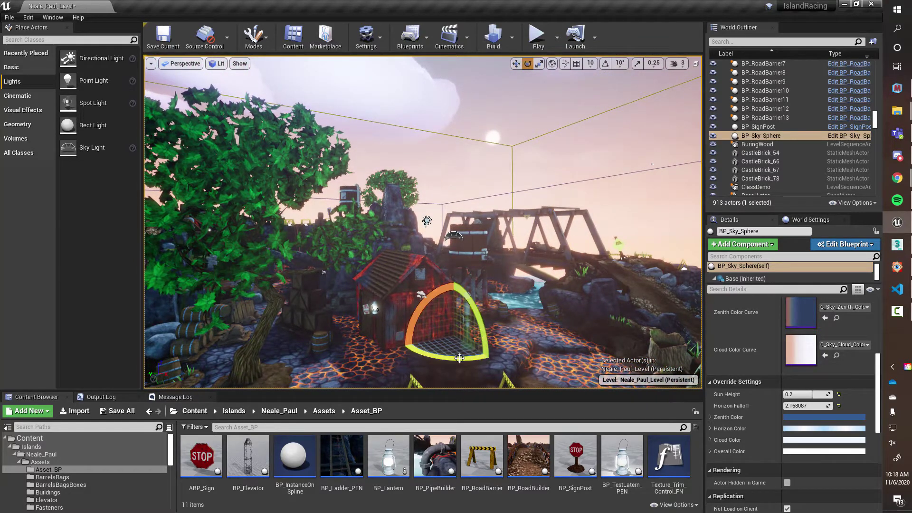
drag(461, 358, 504, 357)
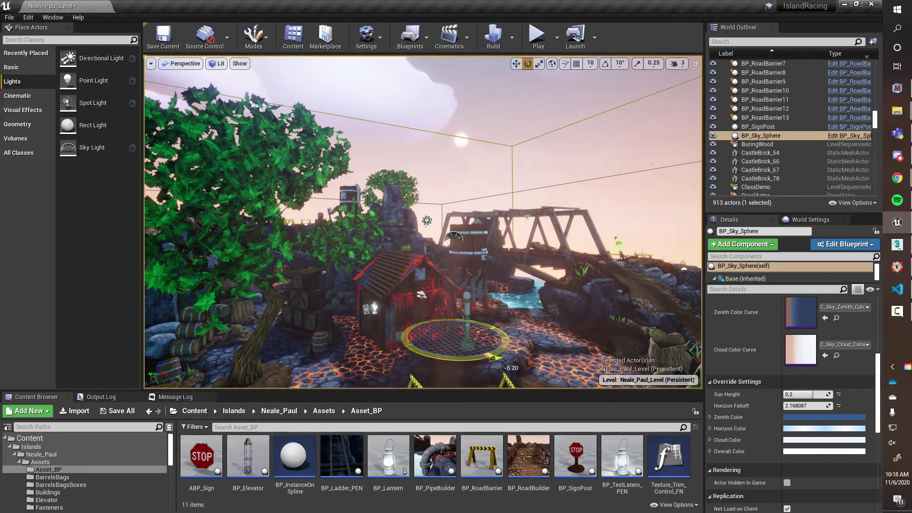
Step: Examine the sun's position and the lighting around the red cabin, water tower and bridge
right_drag(480, 290, 491, 262)
key(w)
key(s)
key(a)
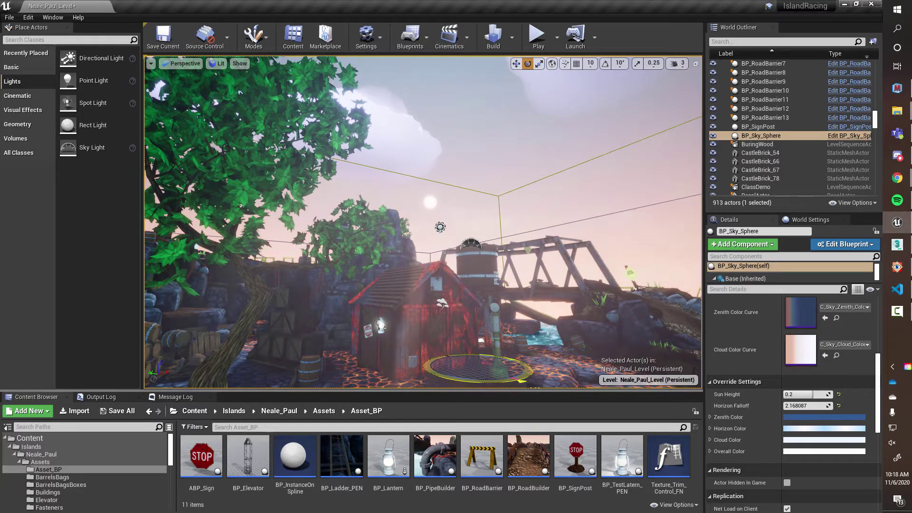
right_drag(491, 262, 425, 284)
key(w)
key(d)
key(e)
key(w)
key(d)
key(s)
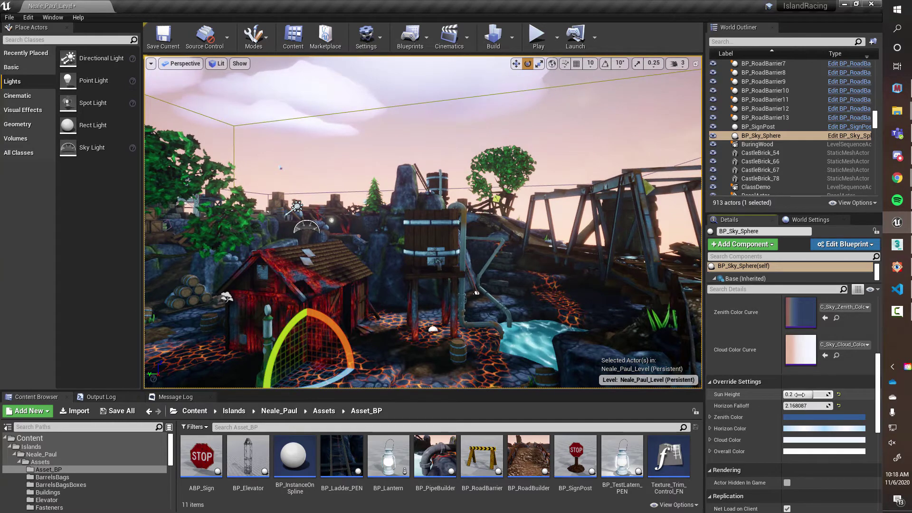
Step: Raise the sky sphere's Sun Height to 0.276191 and check the sun and sky above the red cabin
right_drag(561, 285, 581, 265)
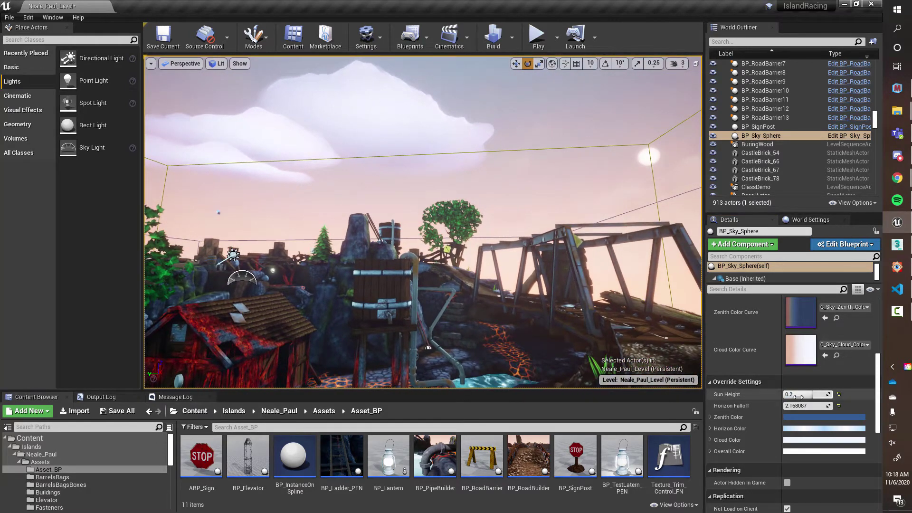
drag(803, 394, 811, 394)
key(s)
mouse_move(585, 281)
right_down()
mouse_move(579, 305)
mouse_move(582, 272)
mouse_move(585, 307)
mouse_move(544, 313)
mouse_move(541, 291)
mouse_move(608, 264)
mouse_move(607, 306)
mouse_move(597, 281)
mouse_move(597, 319)
mouse_move(595, 282)
right_up()
key(a)
key(w)
key(w)
right_drag(603, 191, 579, 185)
key(d)
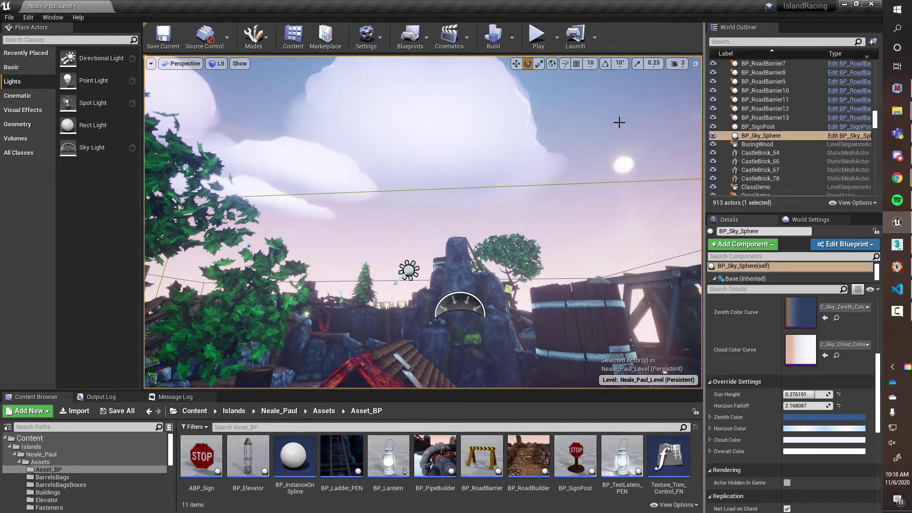
mouse_move(530, 261)
right_down()
mouse_move(526, 281)
mouse_move(532, 272)
right_up()
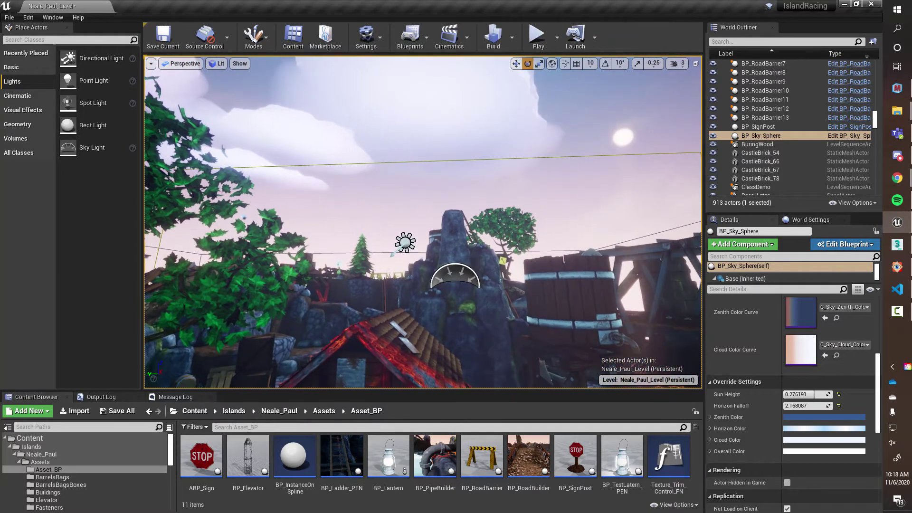
scroll(787, 389, down, 2)
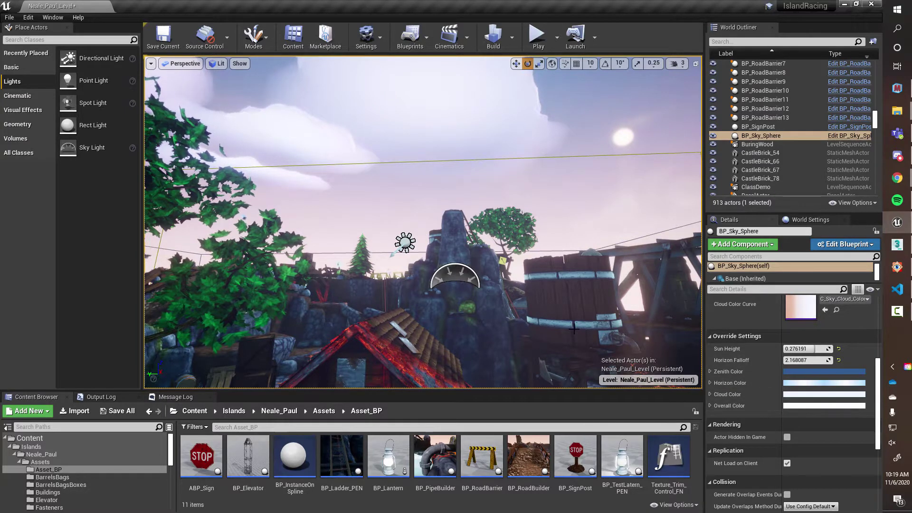
mouse_move(329, 192)
right_down()
mouse_move(315, 178)
mouse_move(341, 192)
right_up()
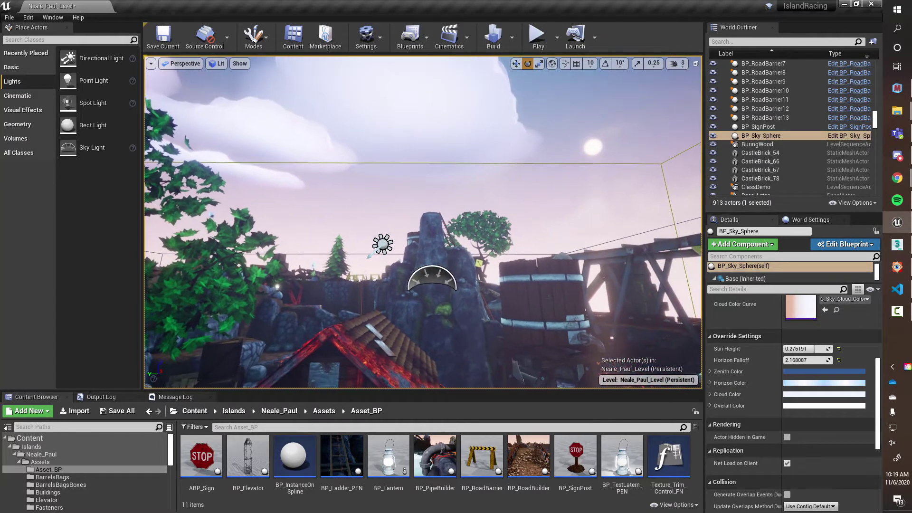
Step: Select the directional light above the red cabin, lower its Intensity to 8.074459 lux and check the surrounding scene
click(381, 244)
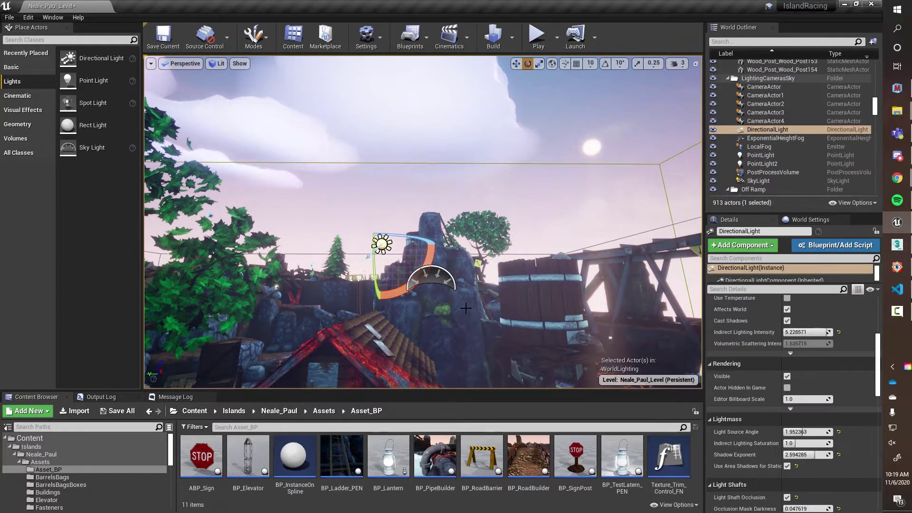
right_drag(462, 304, 414, 313)
key(w)
key(s)
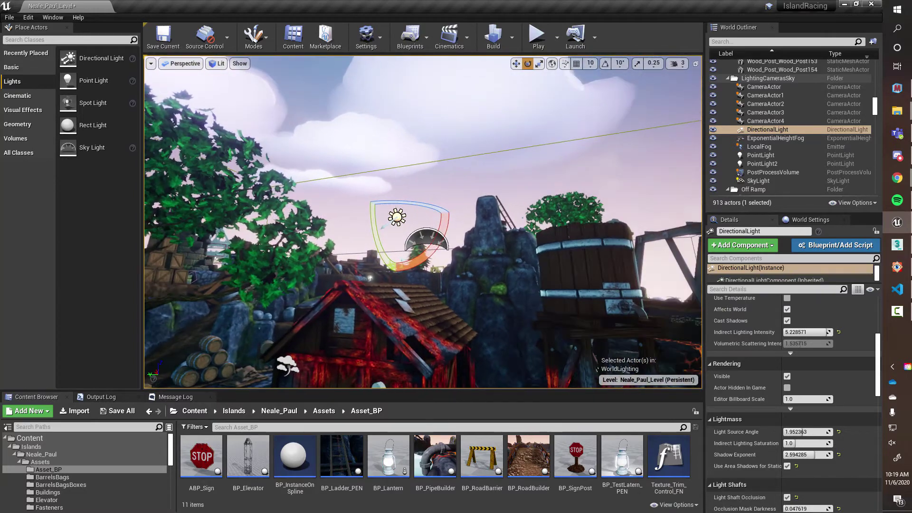
scroll(815, 390, up, 7)
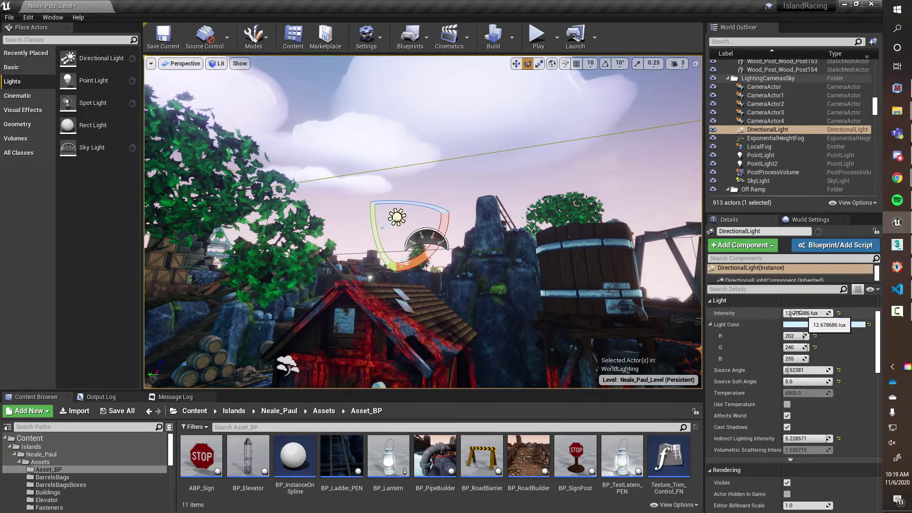
key(s)
right_drag(570, 309, 542, 342)
key(w)
mouse_move(798, 313)
mouse_down()
mouse_move(841, 314)
mouse_move(790, 313)
mouse_up()
right_drag(558, 284, 431, 275)
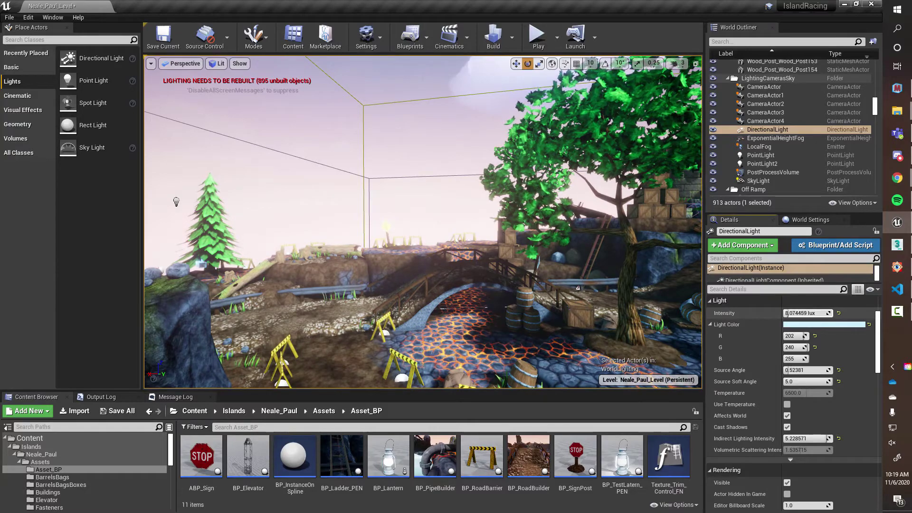
right_drag(561, 266, 642, 311)
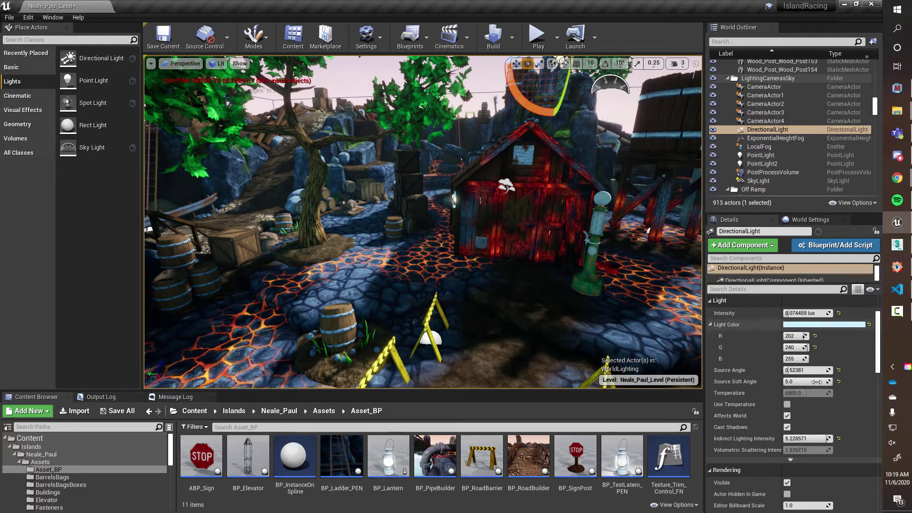
Step: Look through the Signs level's actor list and switch the viewport to the Unlit view mode
scroll(846, 349, up, 1)
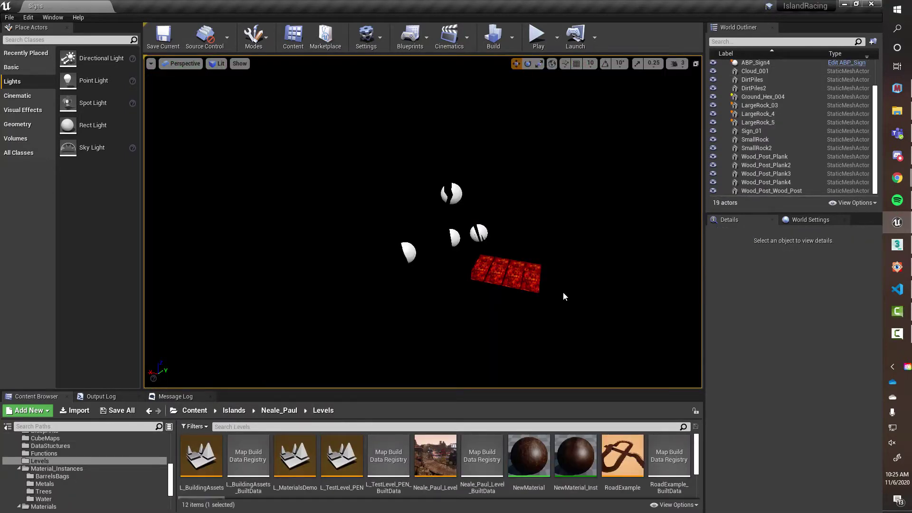
scroll(850, 139, up, 2)
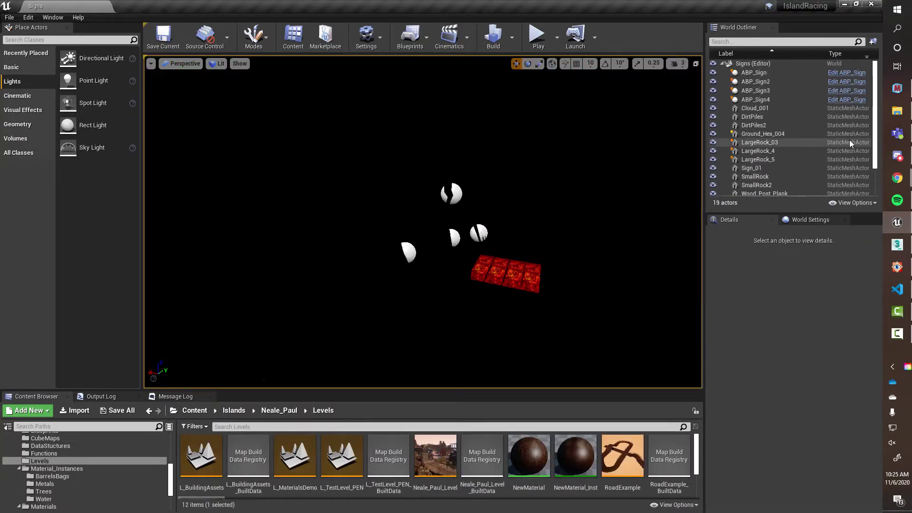
scroll(847, 148, down, 2)
scroll(850, 152, up, 2)
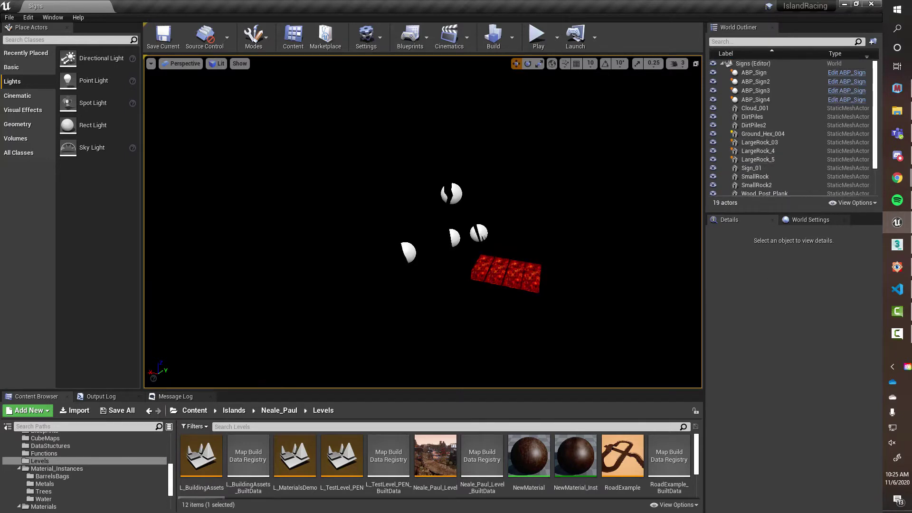
right_drag(423, 222, 437, 221)
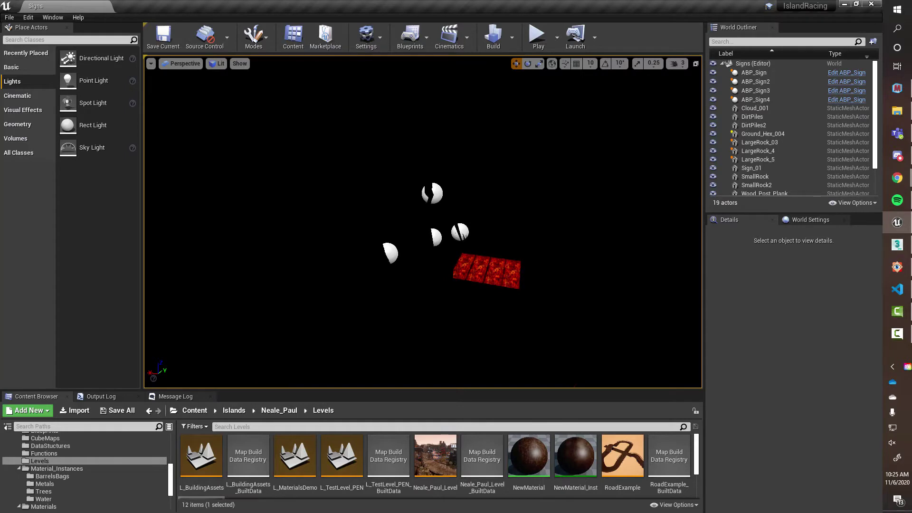
key(alt+3)
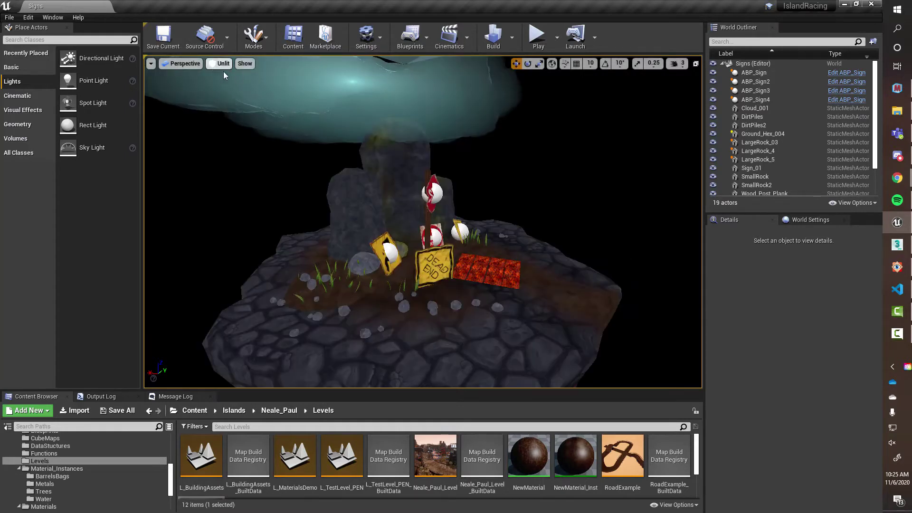
Step: Examine the road signs, rocks and lava patch on the island, comparing the Unlit and Lit view modes
right_drag(423, 221, 362, 217)
key(d)
key(w)
key(w)
key(s)
key(w)
key(s)
right_drag(489, 284, 511, 300)
key(w)
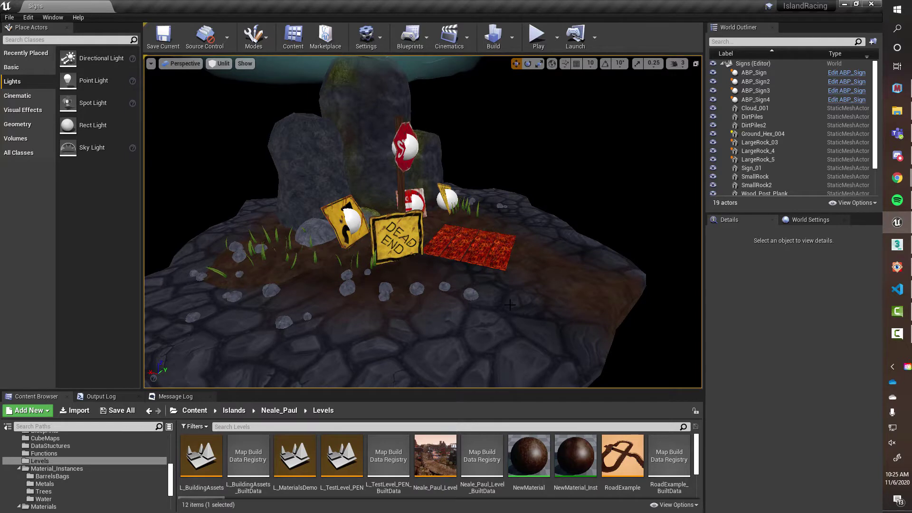
key(alt+4)
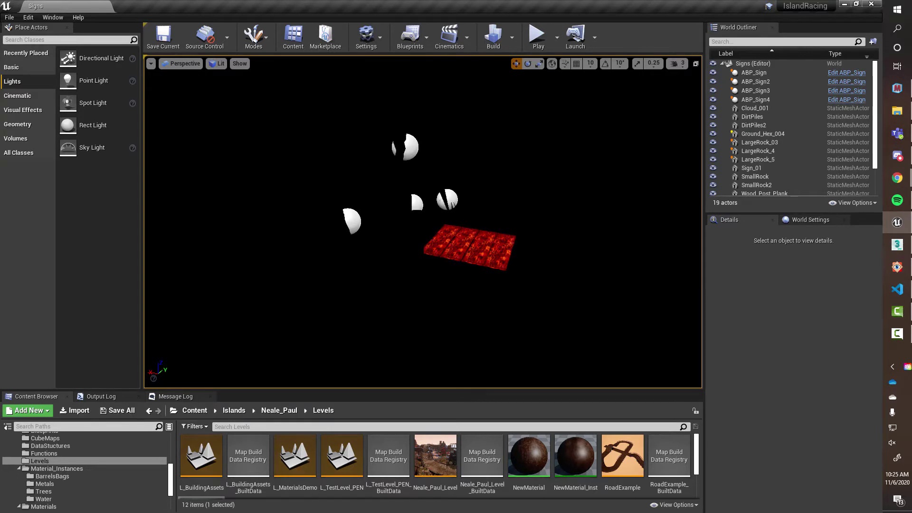
key(alt+3)
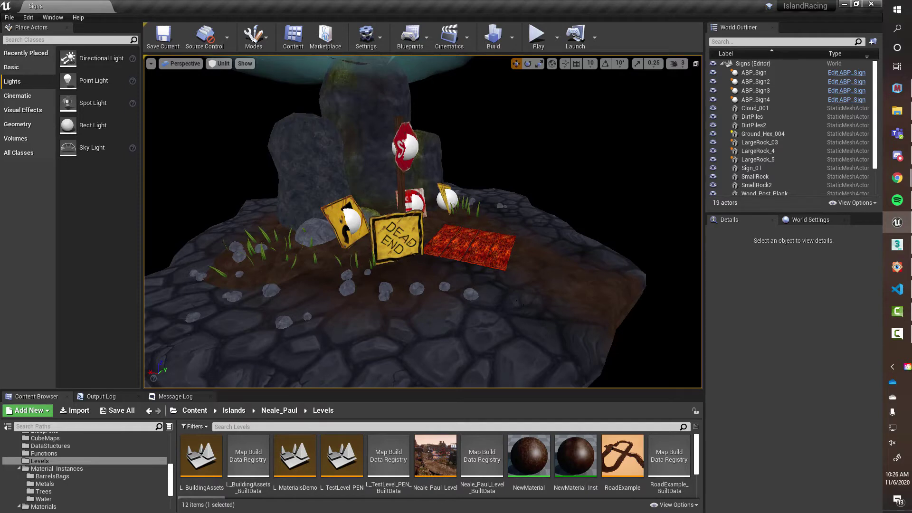
drag(525, 299, 524, 298)
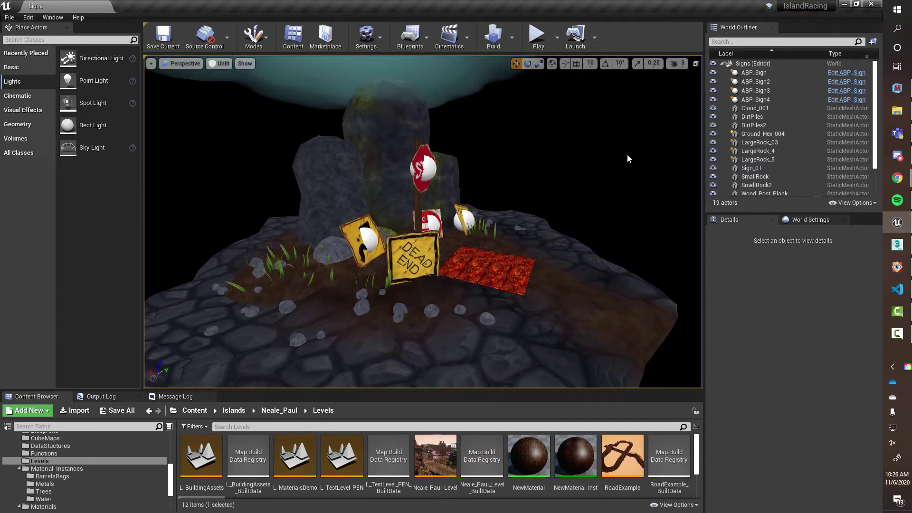
Step: Find BP_Sky_Sphere among the placeable actors, add it to the Signs level and reset its location to 0, 0, 0
click(41, 39)
text(bp)
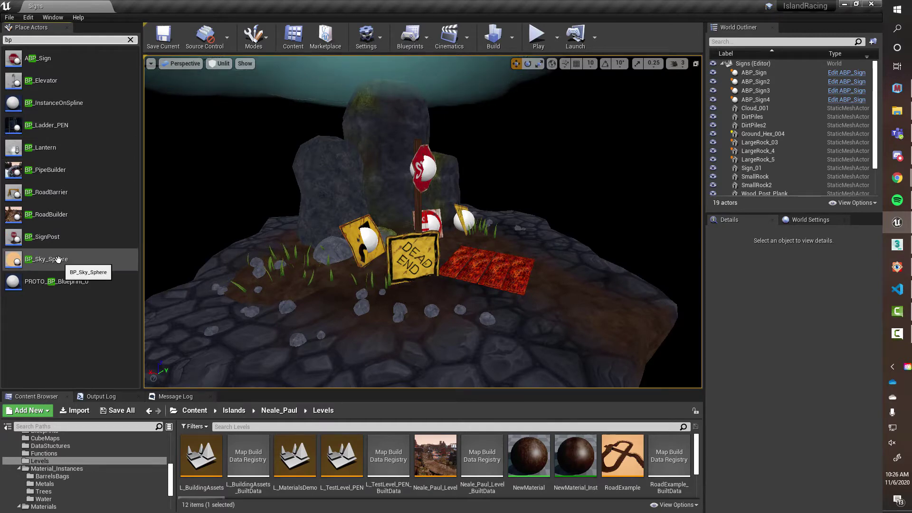
drag(58, 259, 547, 199)
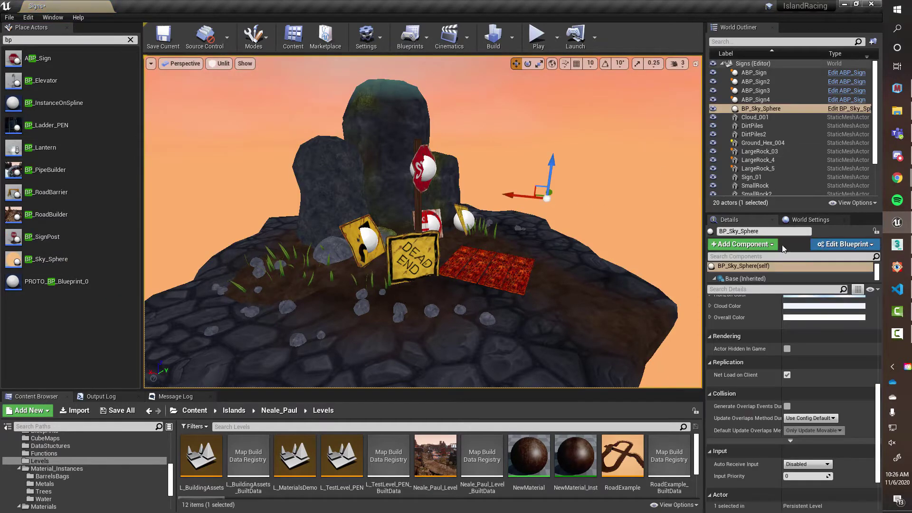
drag(878, 385, 891, 296)
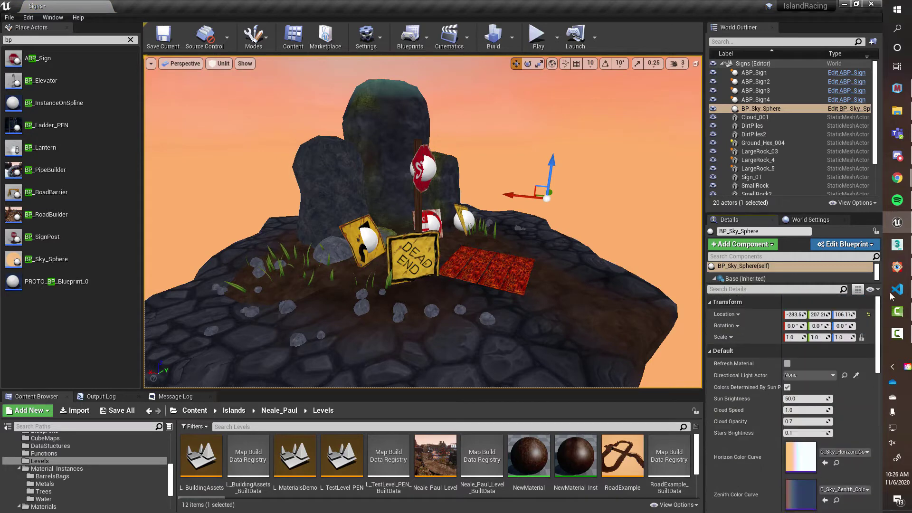
click(869, 315)
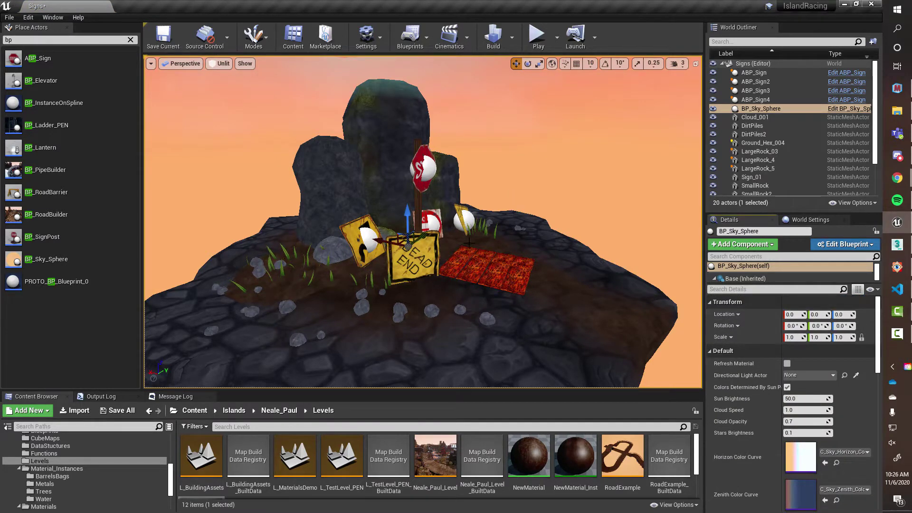
Step: Rotate the sky sphere about its vertical axis to about -58.6° to move the sun around the island
scroll(464, 252, down, 8)
alt+drag(464, 253, 494, 207)
right_drag(464, 253, 570, 261)
key(e)
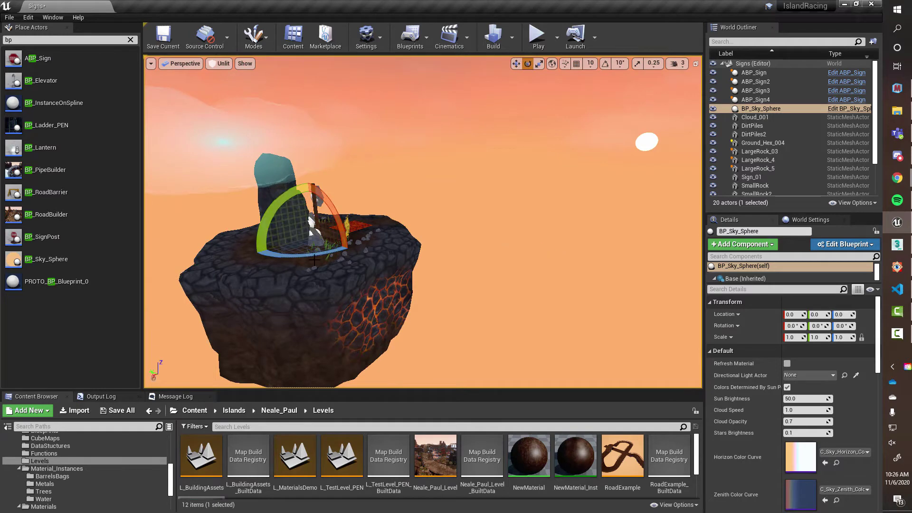
drag(313, 253, 257, 264)
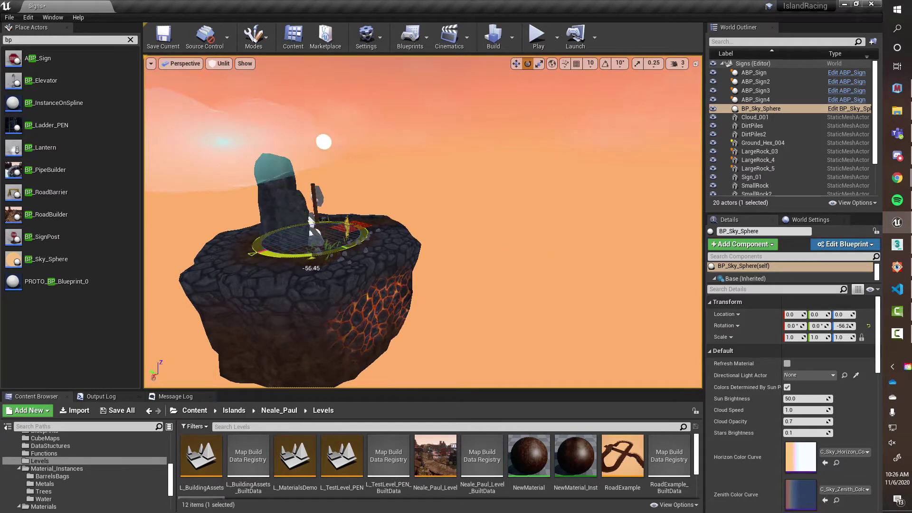
Step: Set the new sky sphere's Sun Height to 0.171429 in its override settings
key(d)
right_drag(539, 255, 434, 248)
key(w)
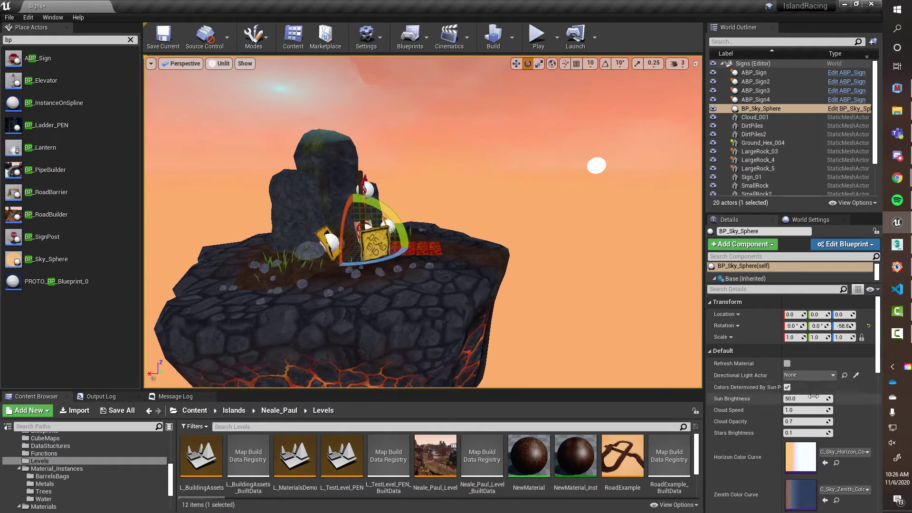
scroll(851, 402, down, 3)
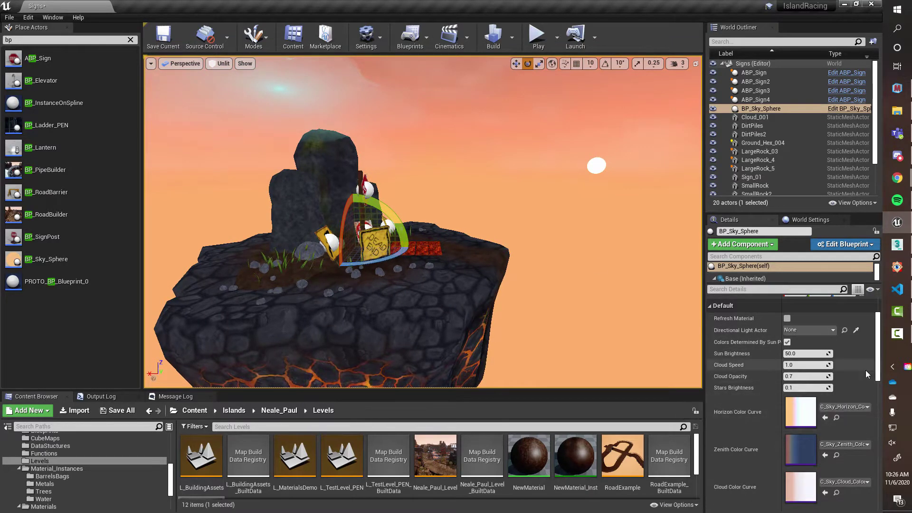
scroll(863, 377, down, 3)
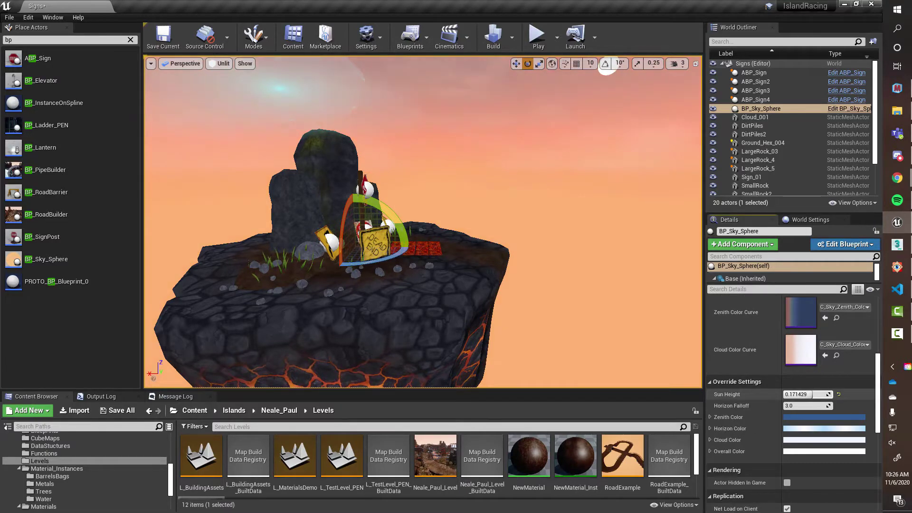
Step: Return the viewport to the Lit view mode and examine the island's lighting and the sky sphere's settings
right_drag(549, 214, 591, 226)
key(alt+4)
key(w)
key(w)
key(s)
key(s)
key(w)
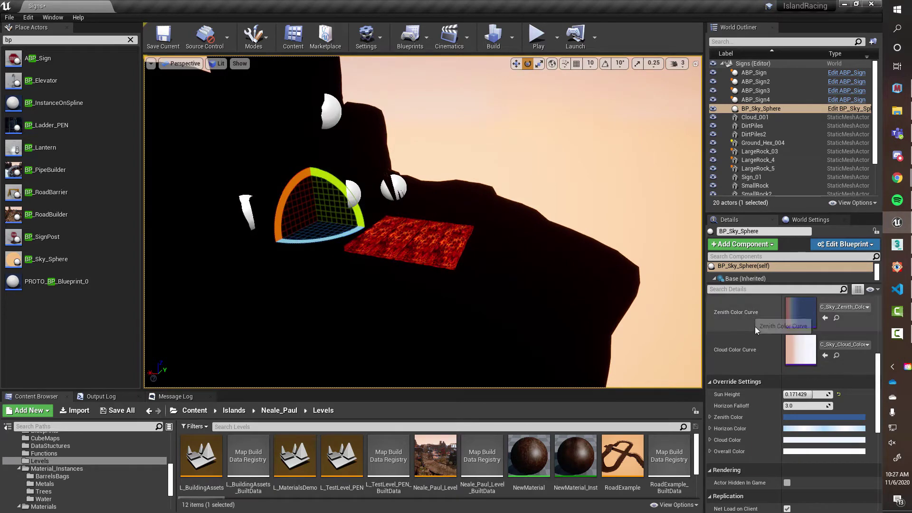
scroll(757, 326, down, 4)
scroll(774, 336, up, 9)
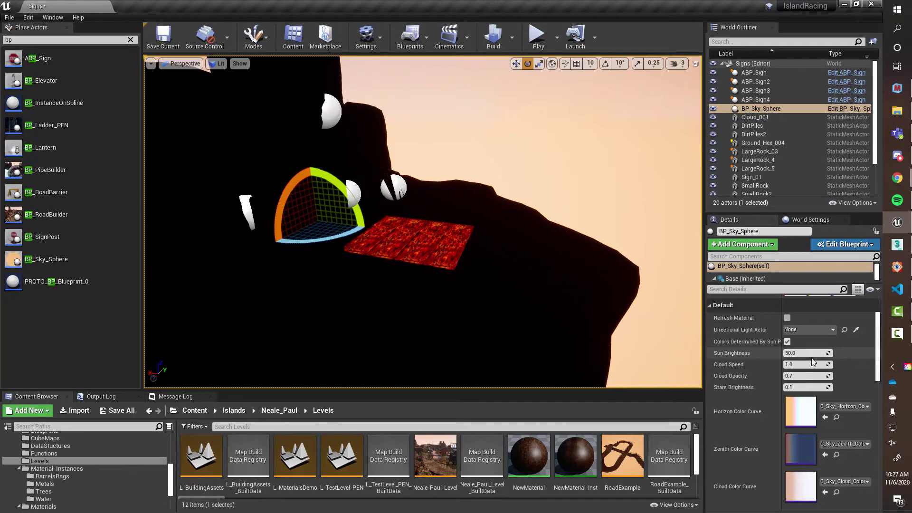
mouse_move(537, 285)
right_down()
mouse_move(504, 267)
mouse_move(541, 280)
mouse_move(506, 275)
mouse_move(523, 280)
right_up()
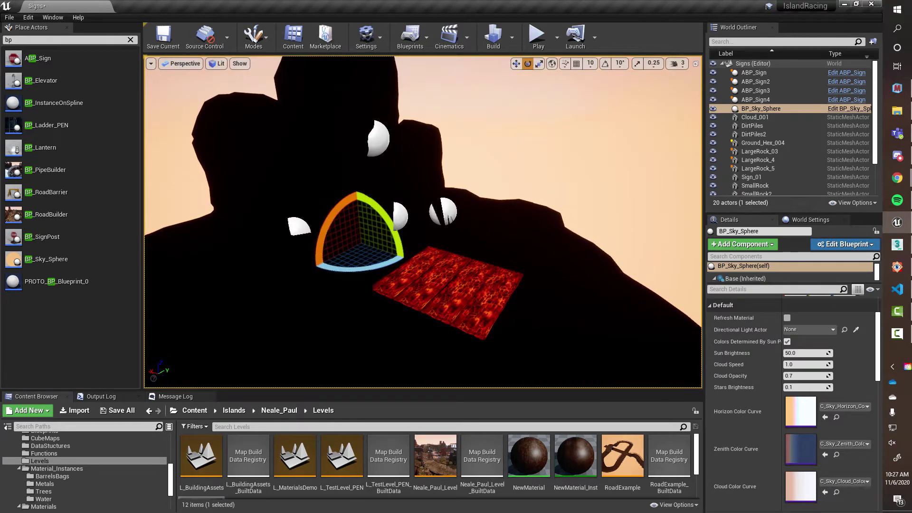
Step: Clear the "bp" actor search and place a directional light over the lava patch beside the signs
click(131, 40)
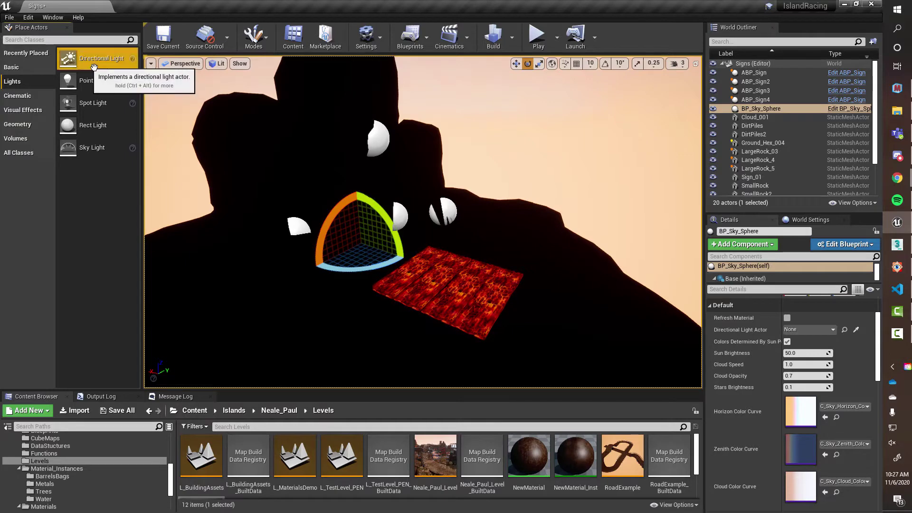
drag(72, 58, 449, 285)
click(475, 267)
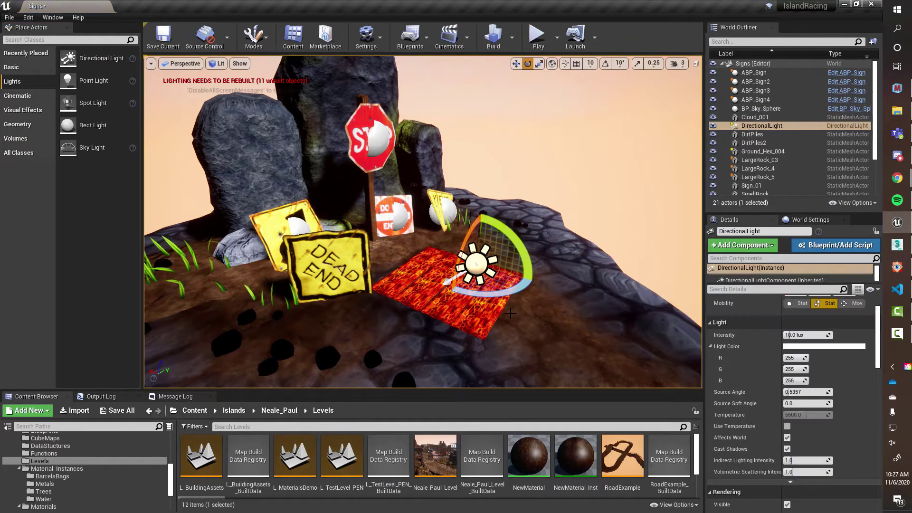
Step: Raise the directional light vertically above the lava patch and view it from above
right_drag(475, 267, 551, 275)
right_drag(537, 316, 528, 295)
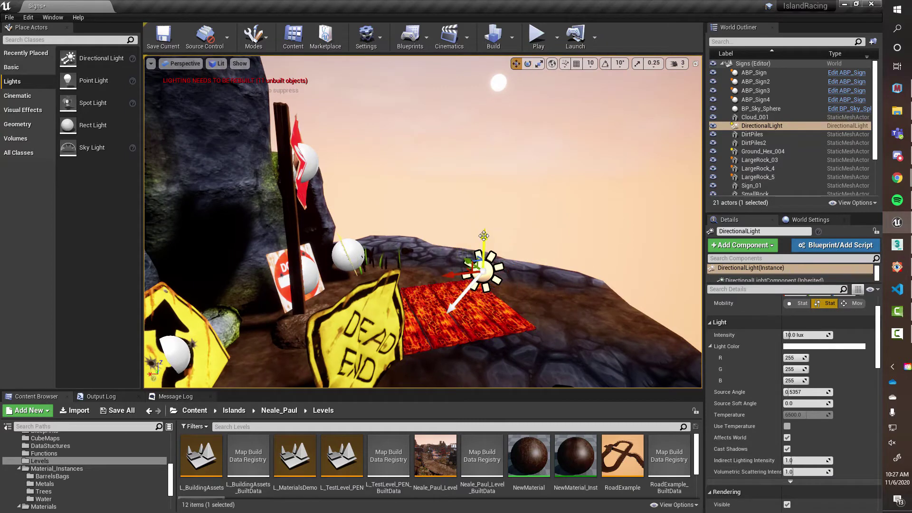
drag(483, 235, 462, 103)
right_drag(462, 102, 479, 113)
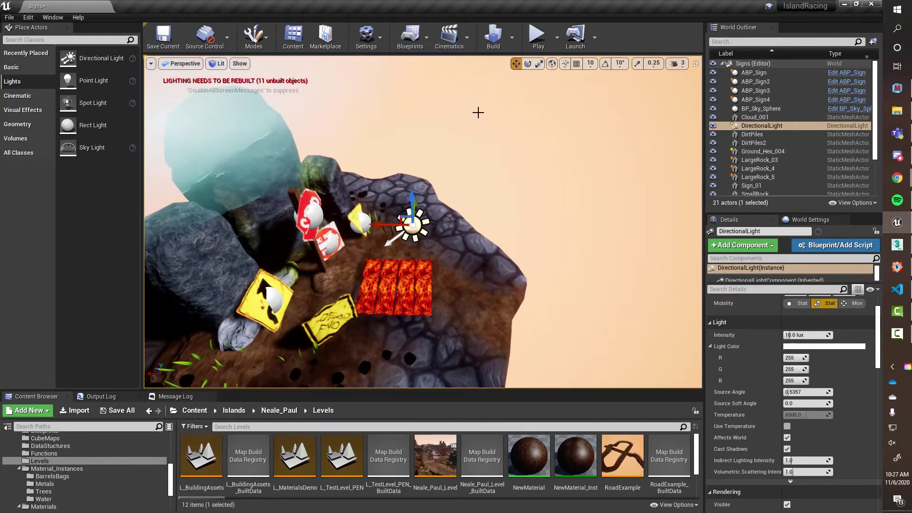
Step: Move the directional light away from the lava patch toward the island's edge and raise it, to about X -329, Y -13, Z 355
key(e)
right_drag(540, 214, 389, 214)
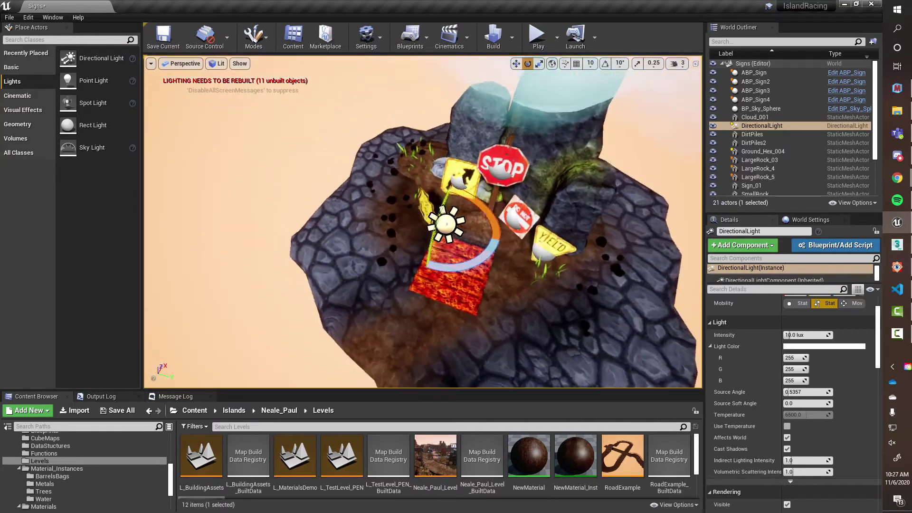
right_drag(441, 195, 368, 196)
key(w)
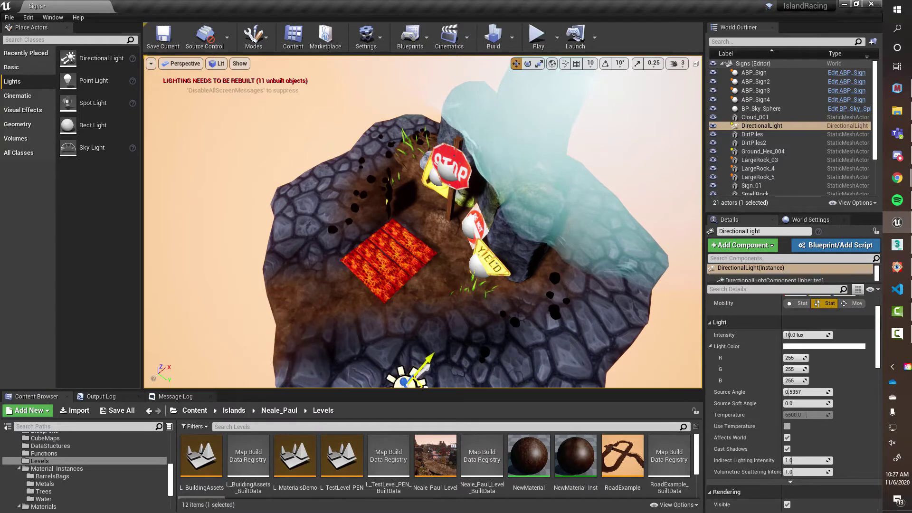
drag(310, 165, 336, 251)
right_drag(404, 264, 582, 186)
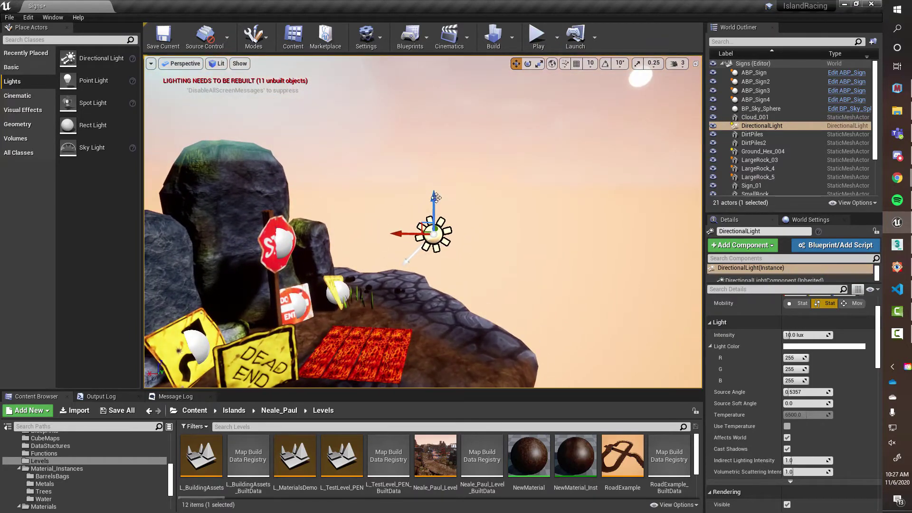
mouse_move(443, 134)
right_down()
mouse_move(421, 150)
mouse_move(434, 138)
mouse_move(418, 106)
mouse_move(427, 124)
mouse_move(447, 121)
mouse_move(428, 133)
right_up()
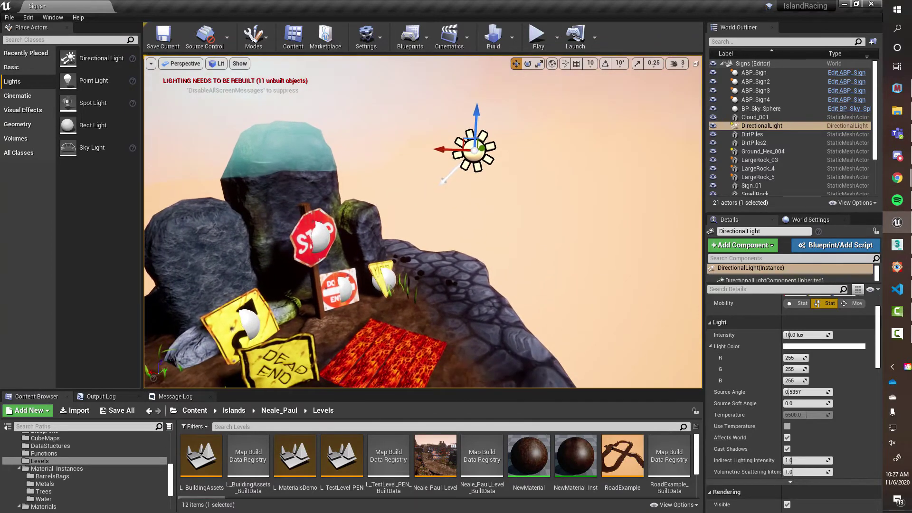
Step: Rotate the directional light slightly toward the signs and set its Source Angle to 0.630938
key(e)
drag(494, 155, 481, 157)
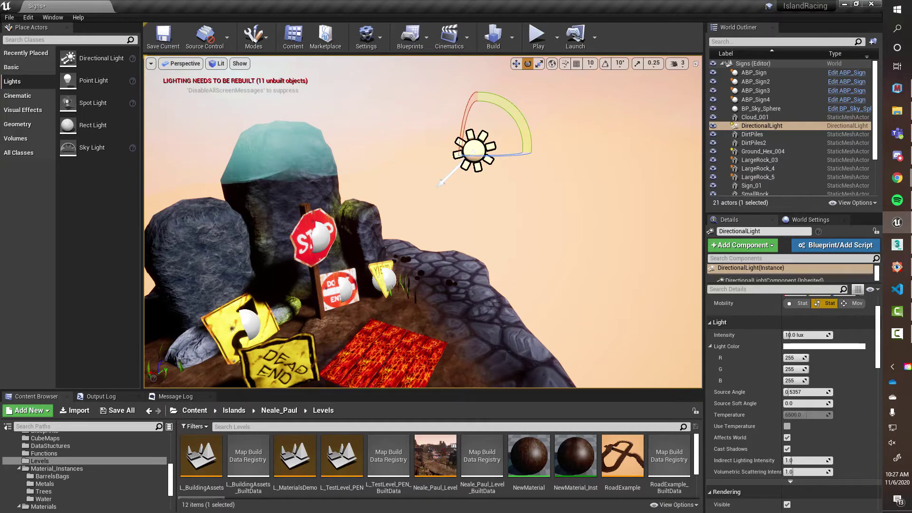
right_drag(494, 154, 471, 145)
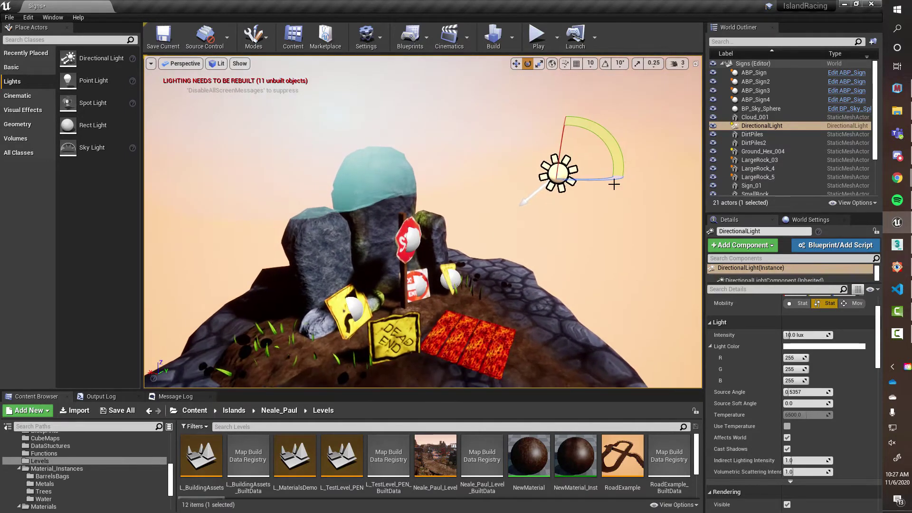
drag(591, 180, 600, 182)
right_drag(634, 240, 656, 246)
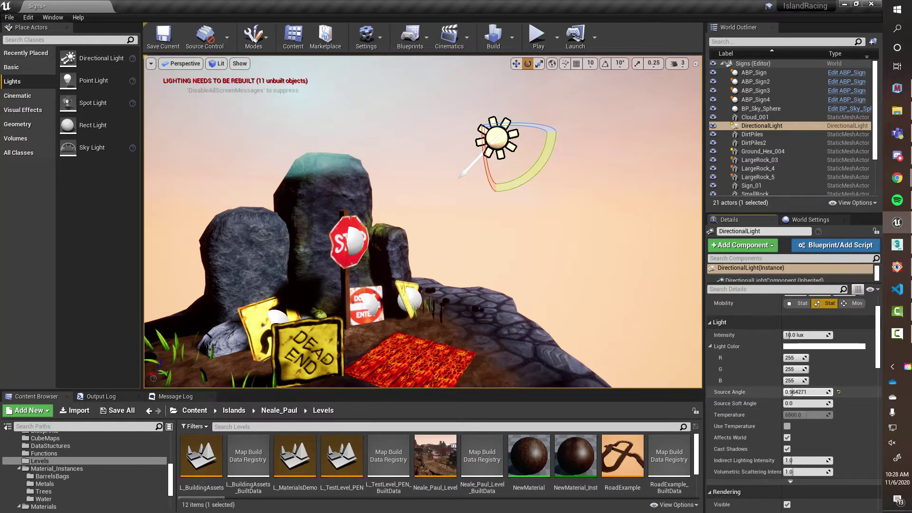
right_drag(632, 237, 650, 245)
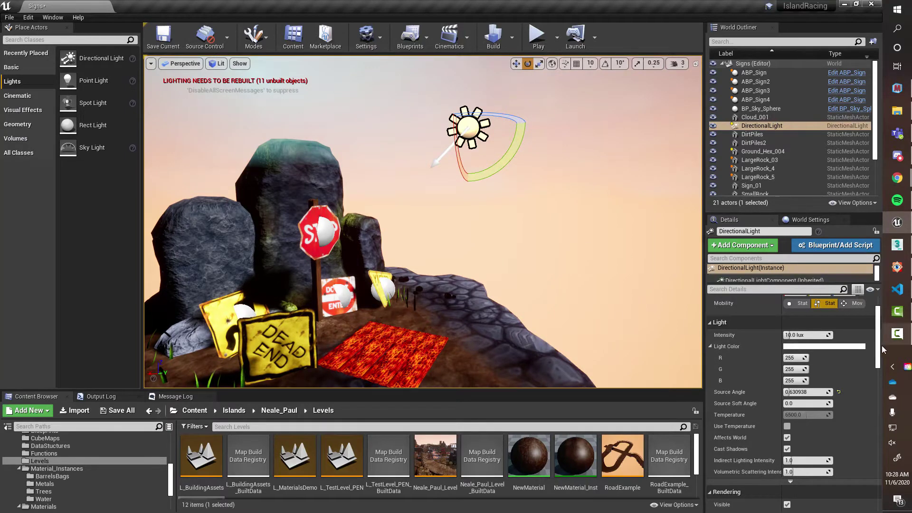
Step: Cycle the transform gizmo between world and local coordinate space, ending in world space
drag(879, 347, 878, 350)
right_drag(446, 225, 468, 216)
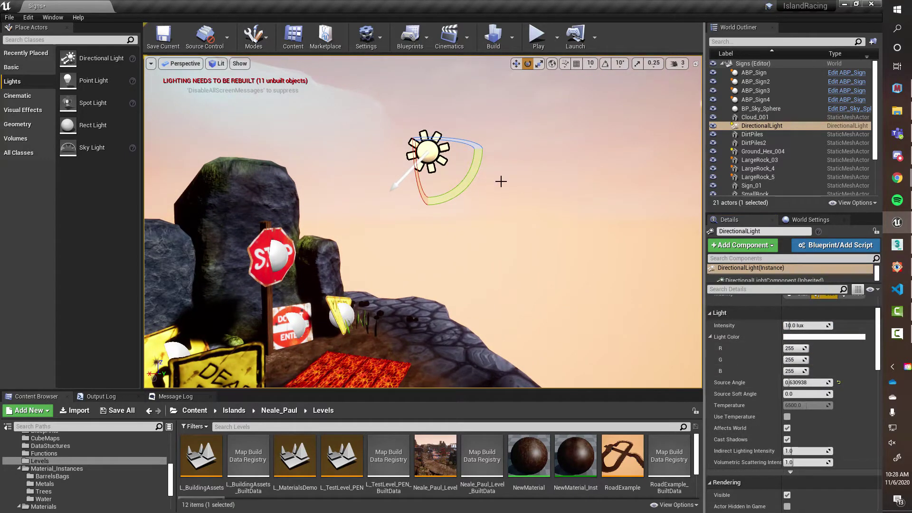
mouse_move(449, 187)
right_down()
mouse_move(449, 203)
mouse_move(450, 187)
right_up()
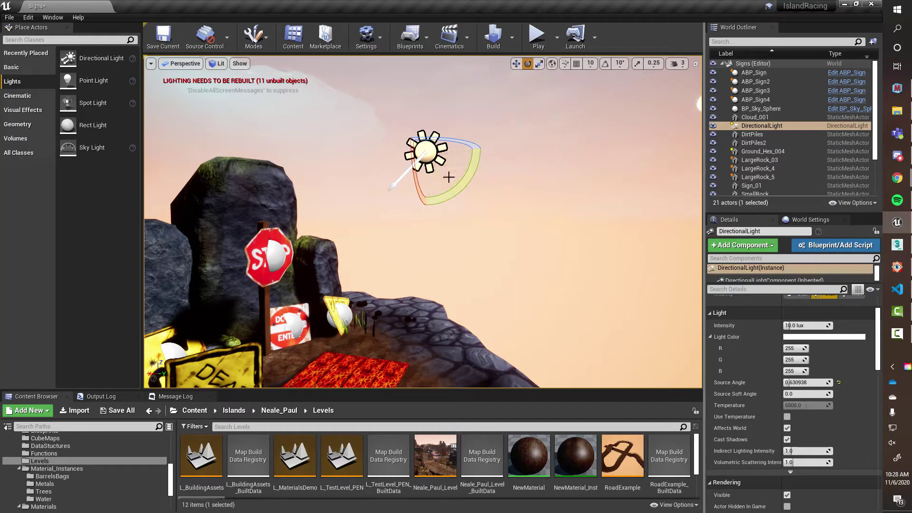
click(553, 65)
click(553, 64)
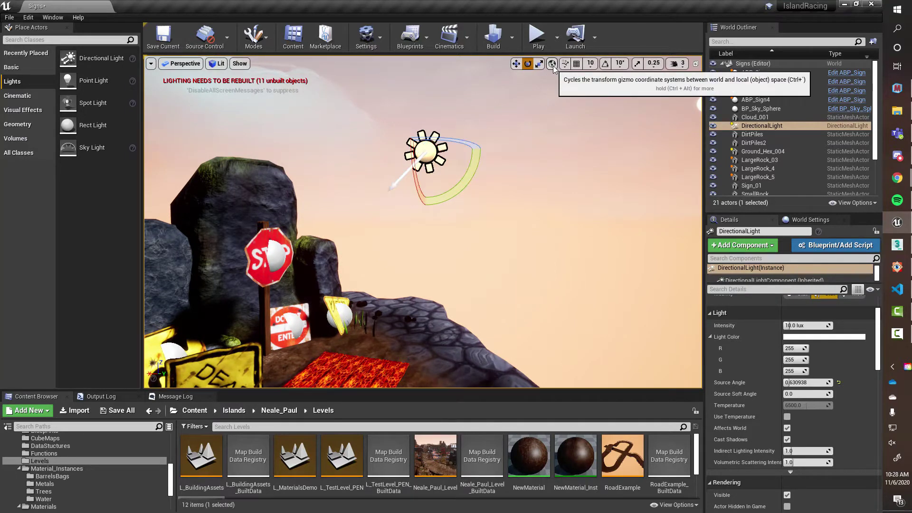
click(553, 66)
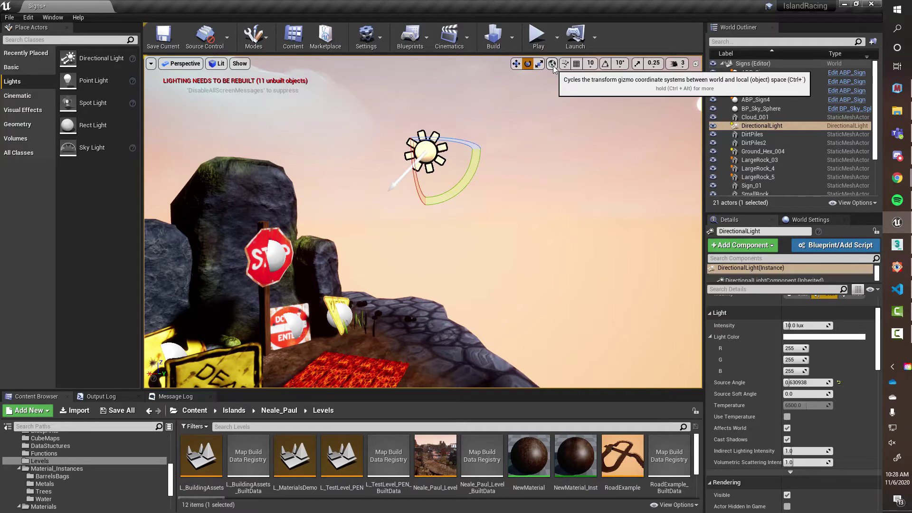
click(553, 65)
Step: Rotate the directional light to aim down across the island, at about -30° pitch and -60° yaw
mouse_move(418, 195)
mouse_down()
mouse_move(402, 210)
mouse_move(387, 195)
mouse_move(408, 214)
mouse_move(380, 184)
mouse_move(410, 201)
mouse_move(383, 179)
mouse_move(422, 204)
mouse_move(390, 188)
mouse_move(378, 166)
mouse_move(385, 179)
mouse_up()
right_drag(386, 180, 525, 156)
right_drag(475, 201, 447, 192)
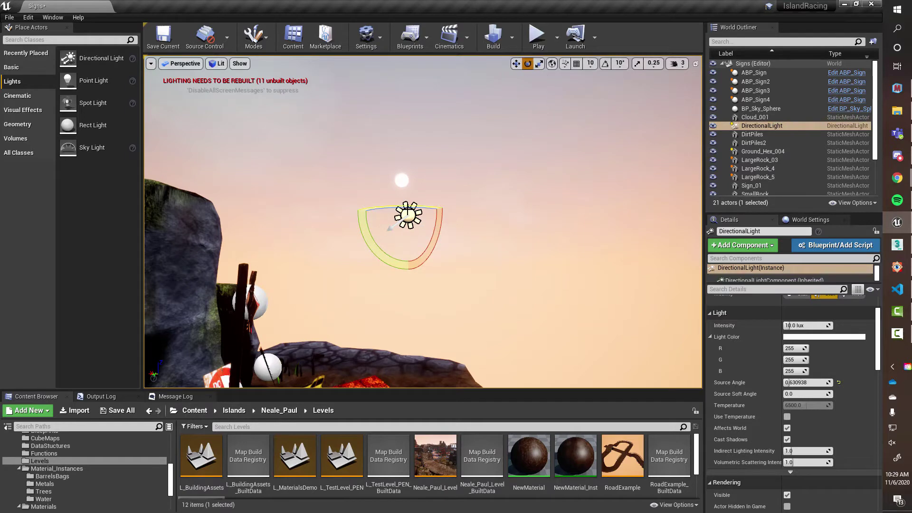
drag(405, 208, 421, 208)
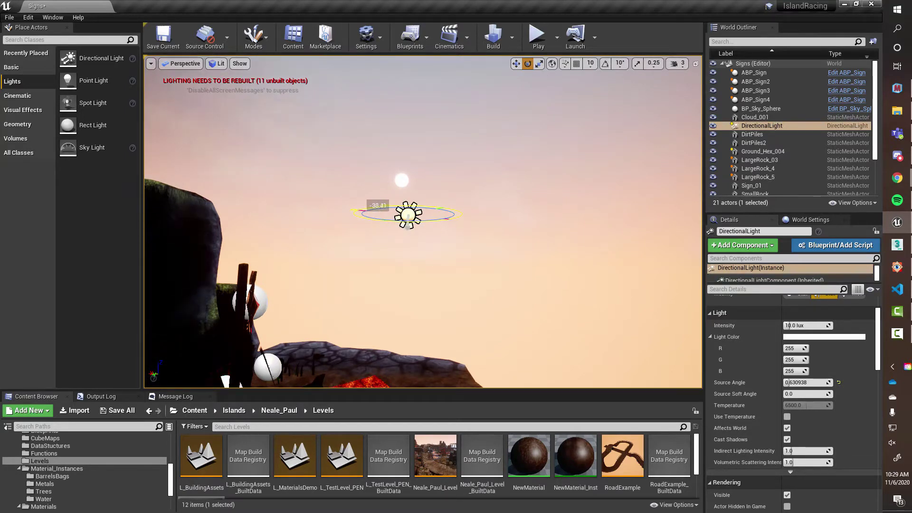
Step: Examine the island, rocks and signs from several angles under the rotated directional light
key(d)
right_drag(490, 250, 321, 325)
key(a)
key(d)
key(w)
key(a)
key(w)
key(a)
key(d)
key(s)
key(a)
mouse_move(392, 139)
right_down()
mouse_move(379, 141)
mouse_move(403, 145)
right_up()
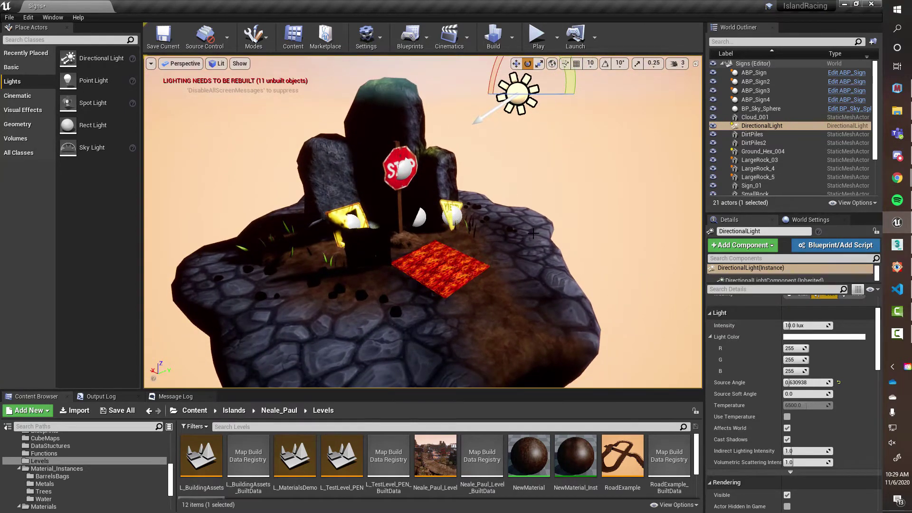
Step: Set the mobility of Ground_Hex_004 and the rocks LargeRock_4, LargeRock_5 and LargeRock_03 to Static
scroll(745, 361, up, 3)
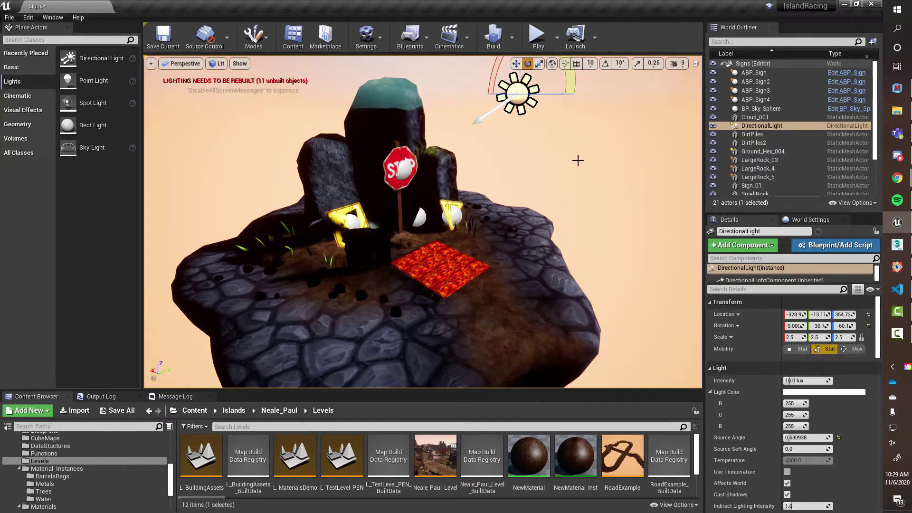
click(507, 252)
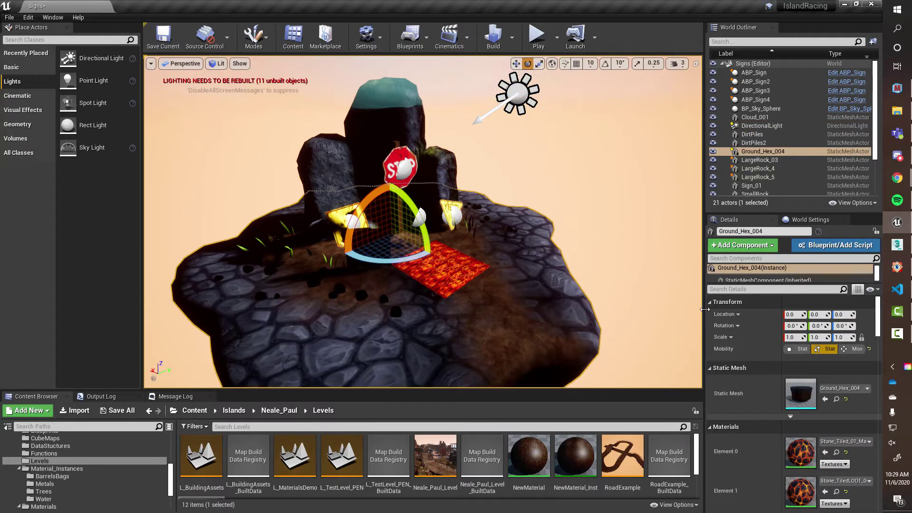
click(802, 350)
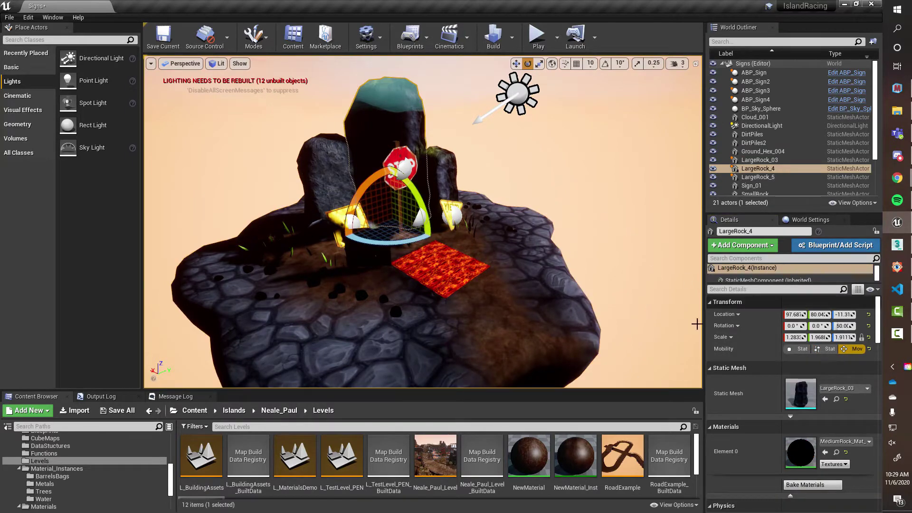
click(801, 350)
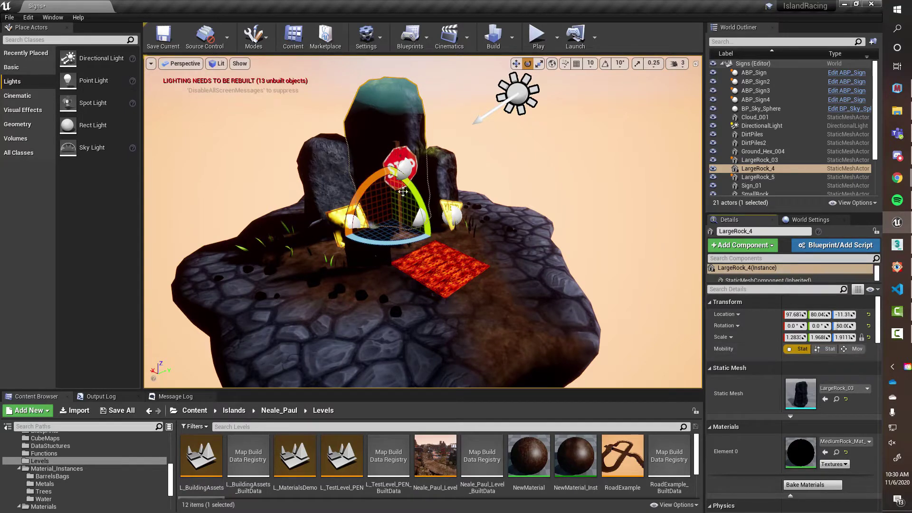
click(333, 176)
click(801, 350)
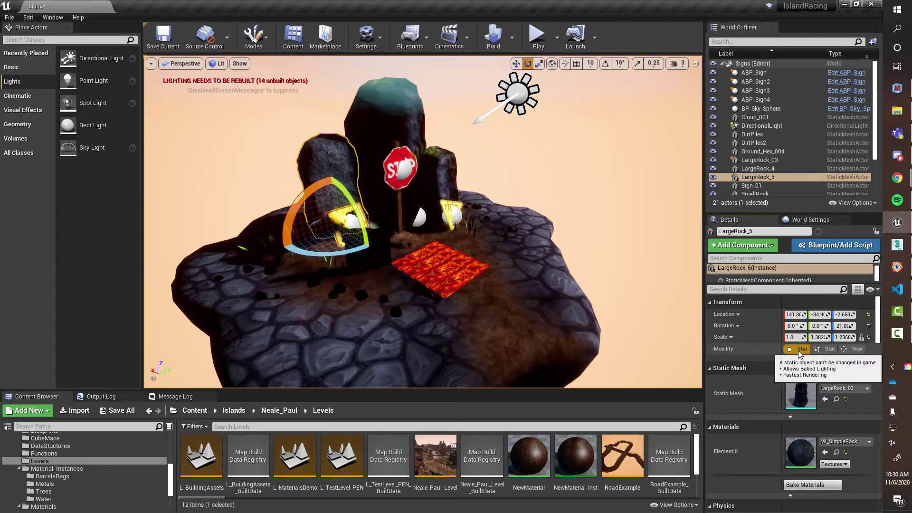
click(441, 185)
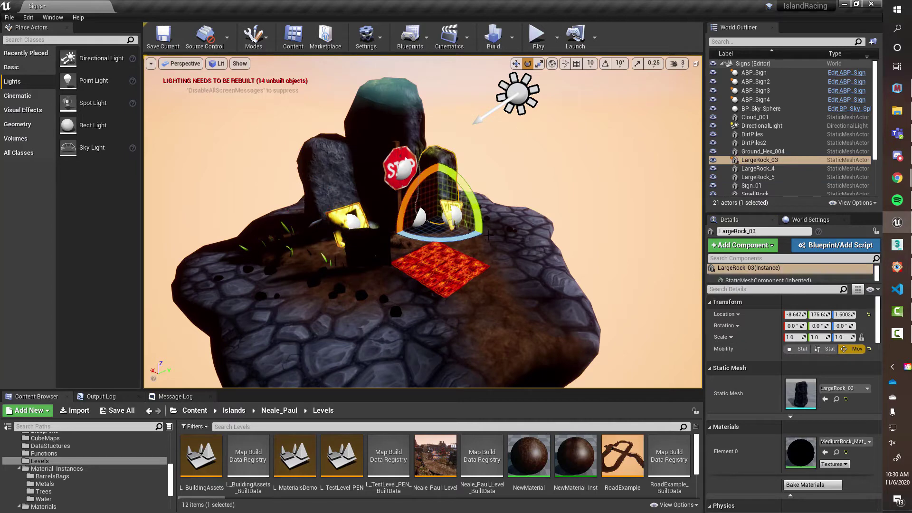
click(801, 350)
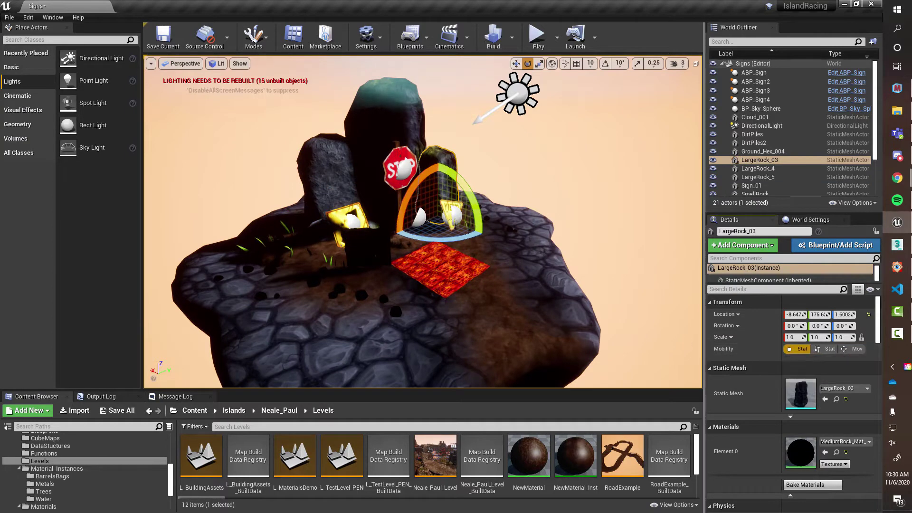
Step: Check the mobility settings of the stop, yield and dead end signs, the ground mesh and the scattered foliage
click(392, 158)
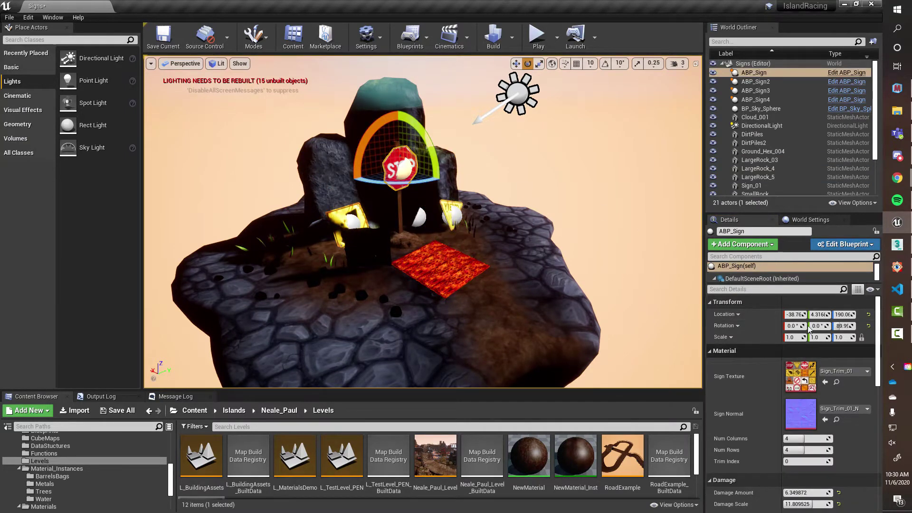
click(447, 207)
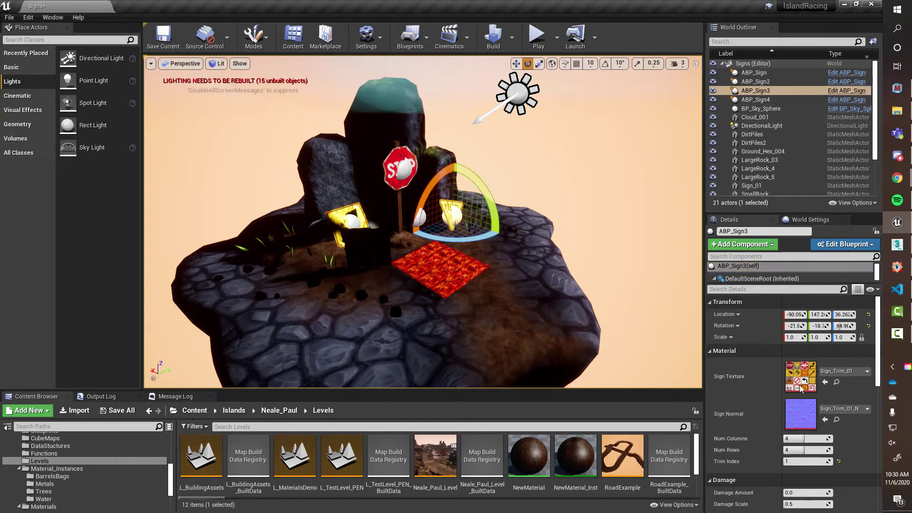
scroll(792, 412, down, 3)
scroll(793, 412, up, 3)
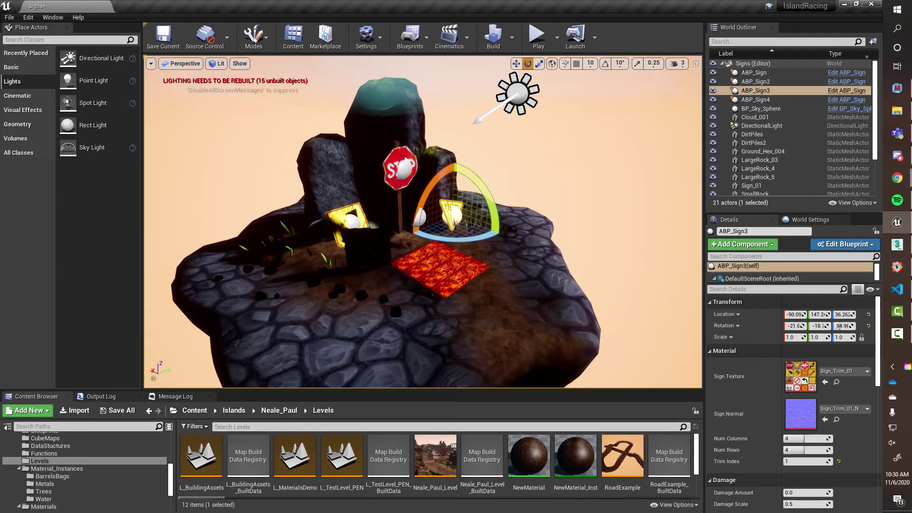
click(369, 250)
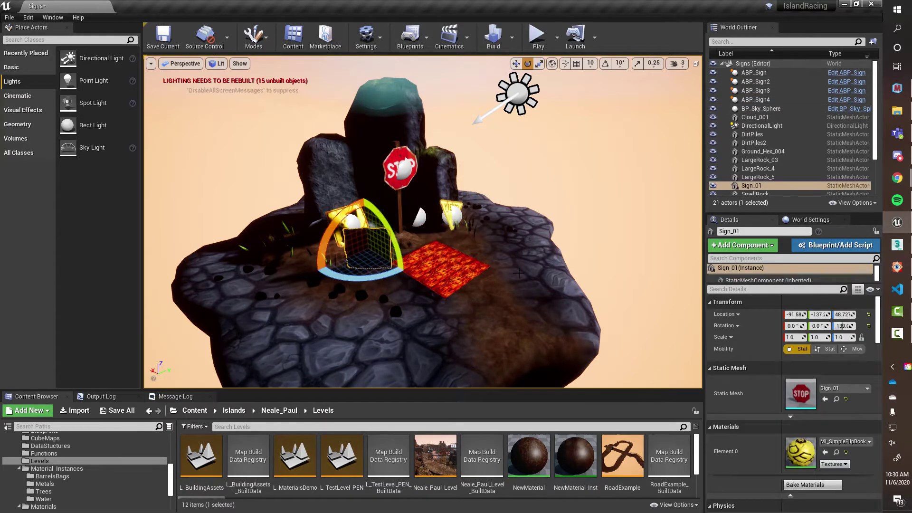
click(350, 348)
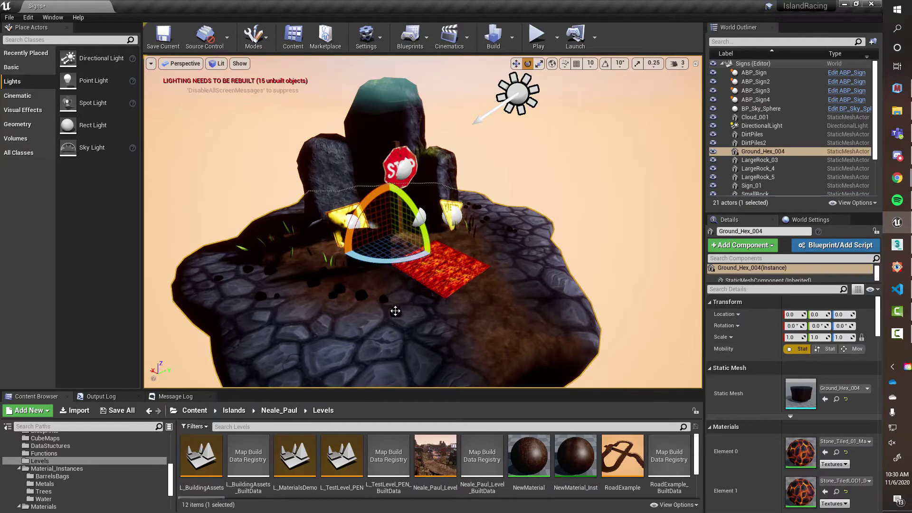
click(396, 311)
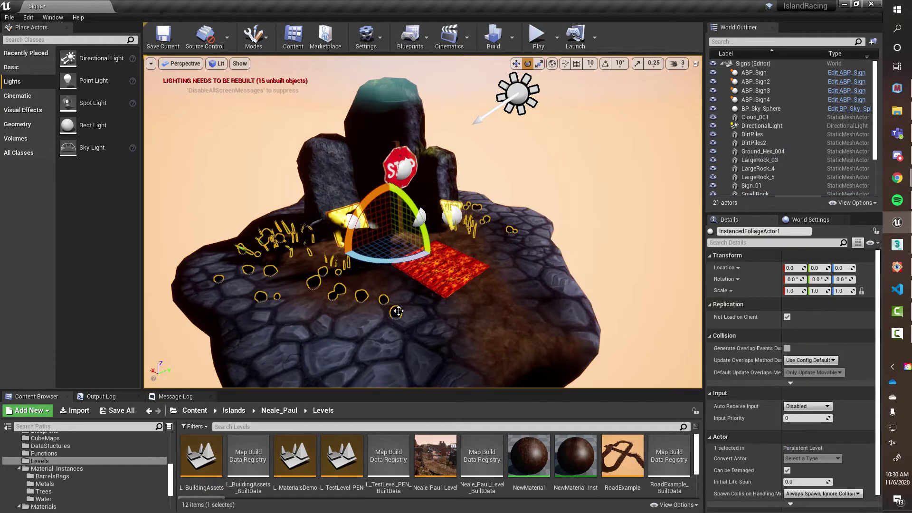
click(457, 328)
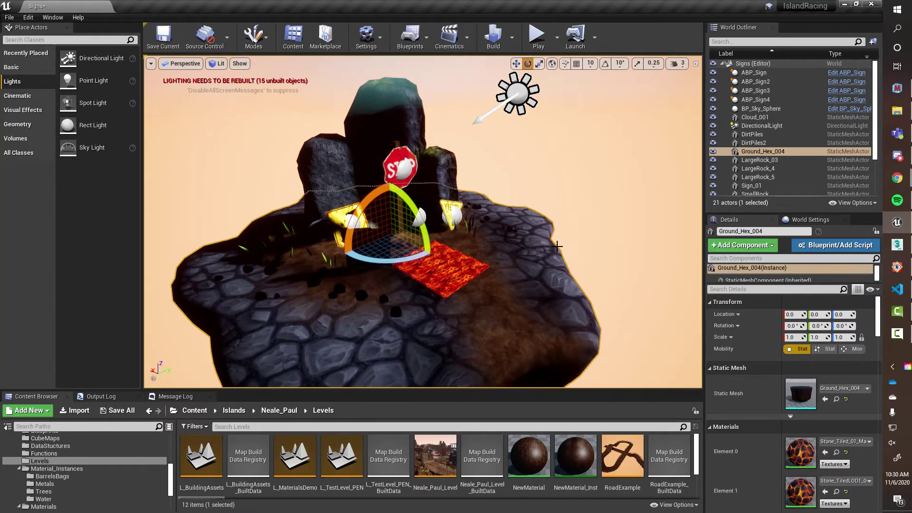
Step: Build the level's lighting and inspect the baked shadows on the island
key(ctrl+shift+semicolon)
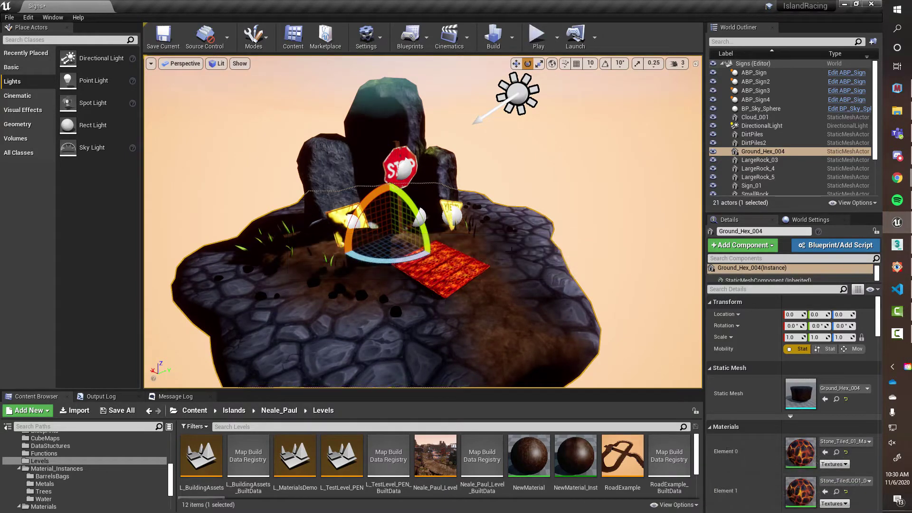
right_drag(527, 223, 493, 235)
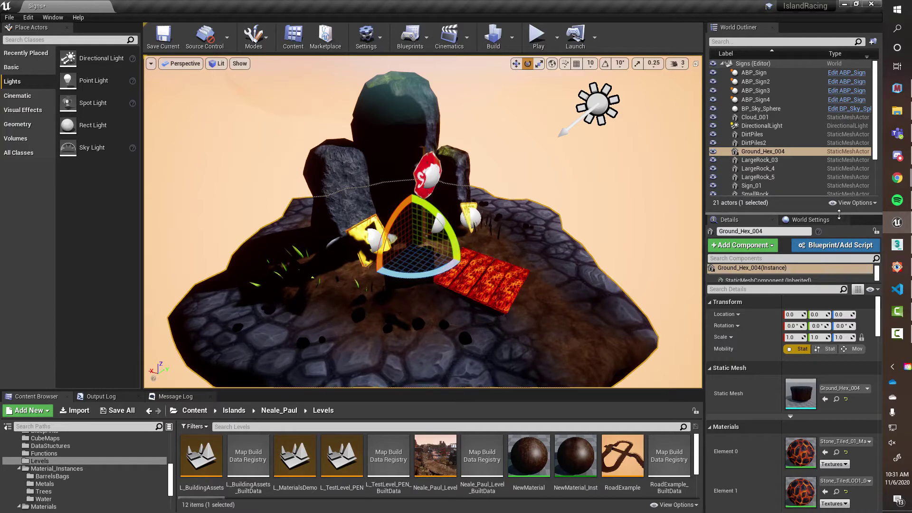
Step: Enlarge the Details panel and check the Message Log and Output Log for map check results
drag(839, 214, 839, 167)
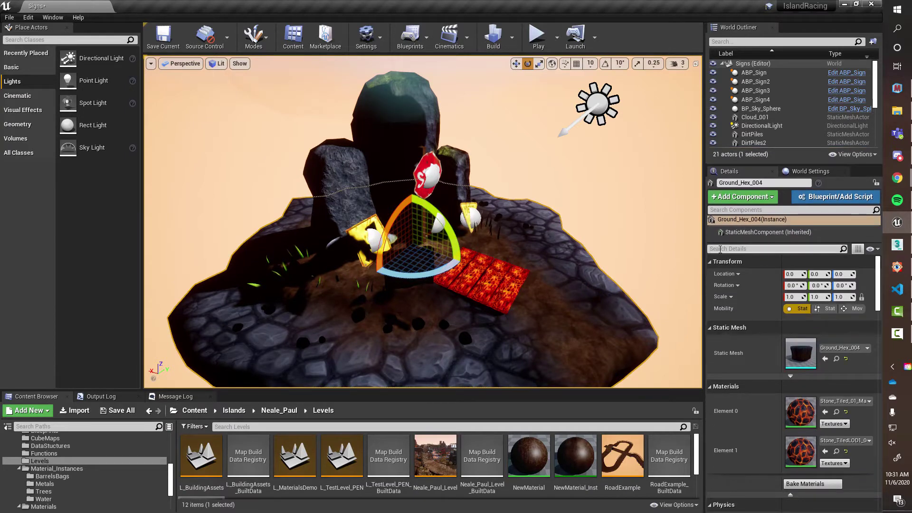
click(185, 397)
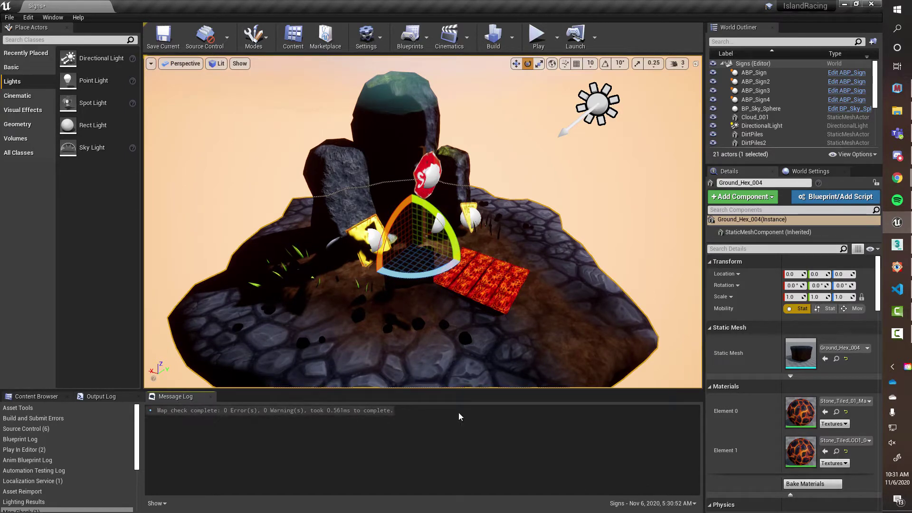
click(50, 19)
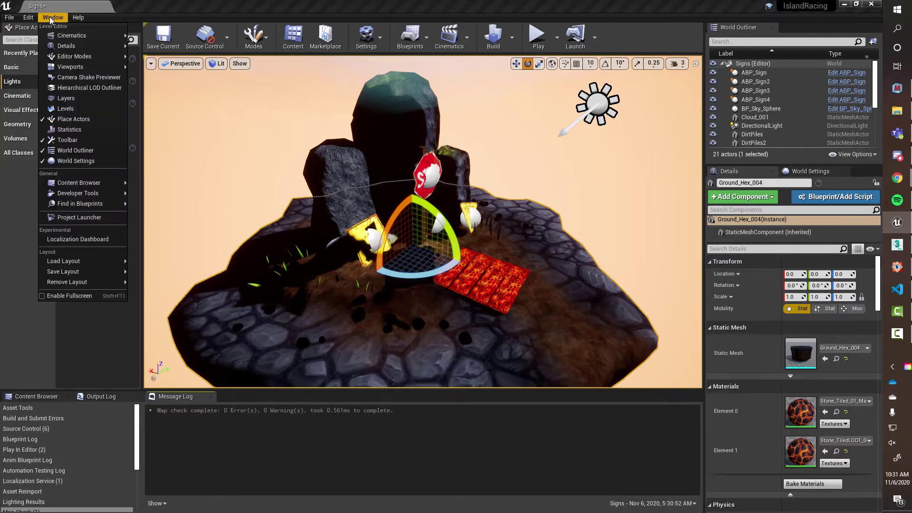
mouse_move(93, 195)
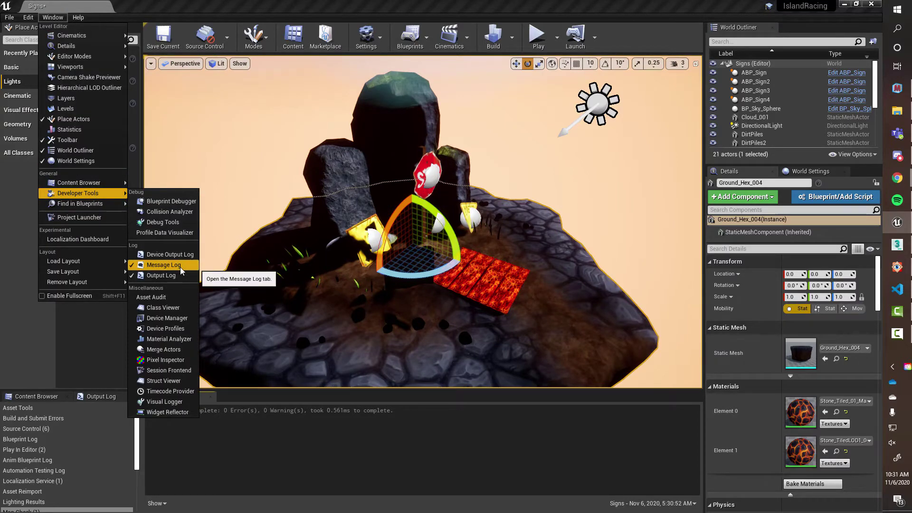
click(255, 440)
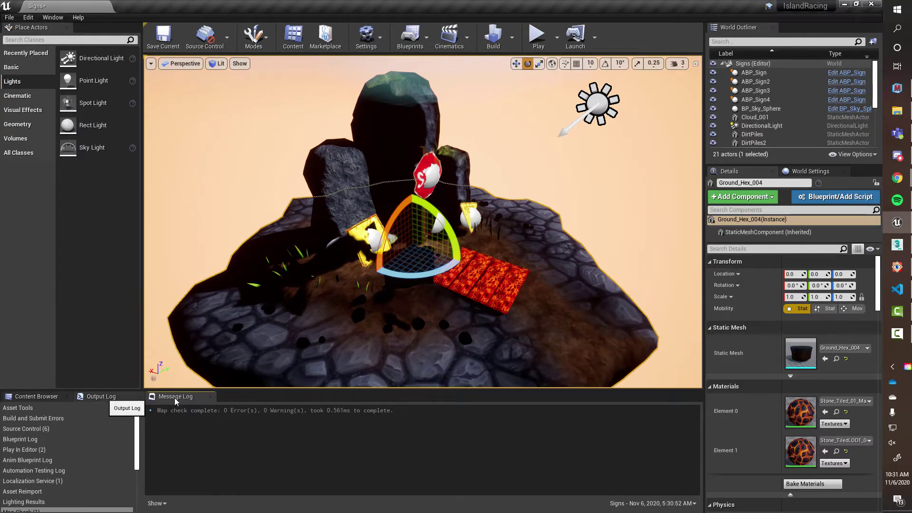
click(108, 398)
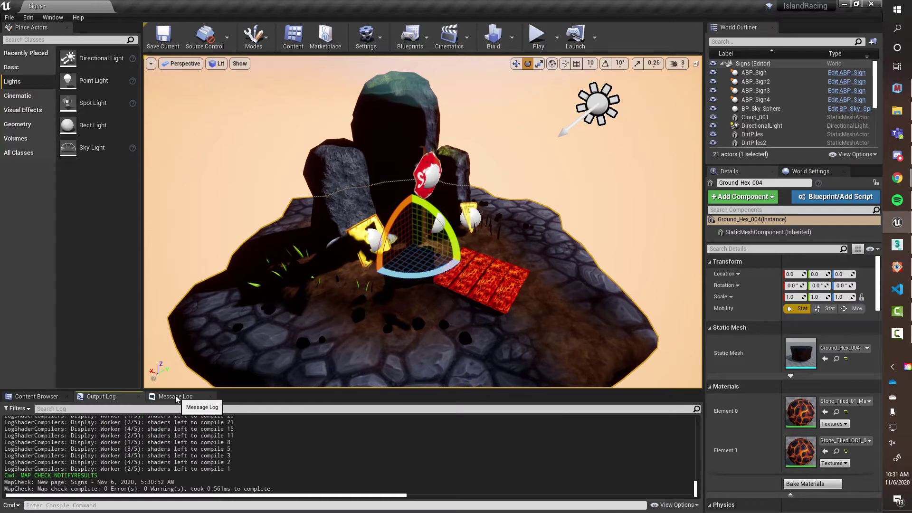
click(175, 396)
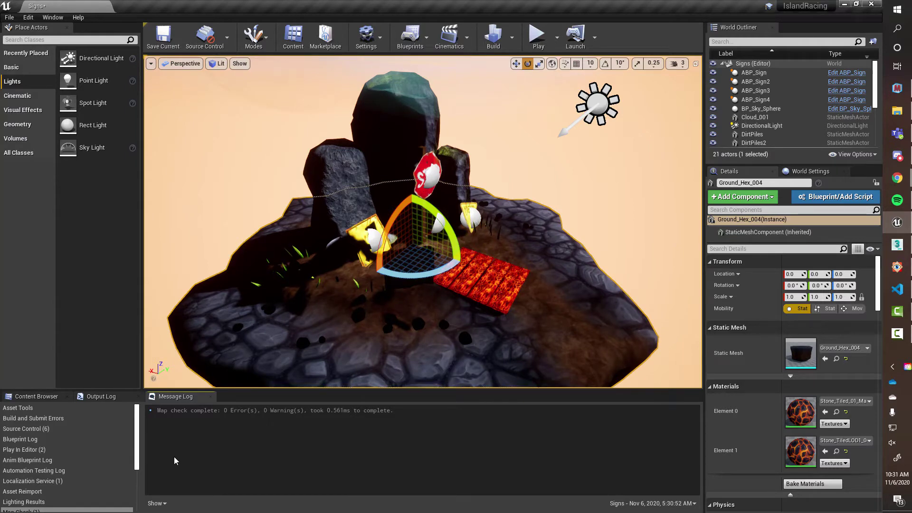
Step: Add a Sky Light to the level and raise it above the island to a Z location of about 310
right_drag(511, 323, 617, 332)
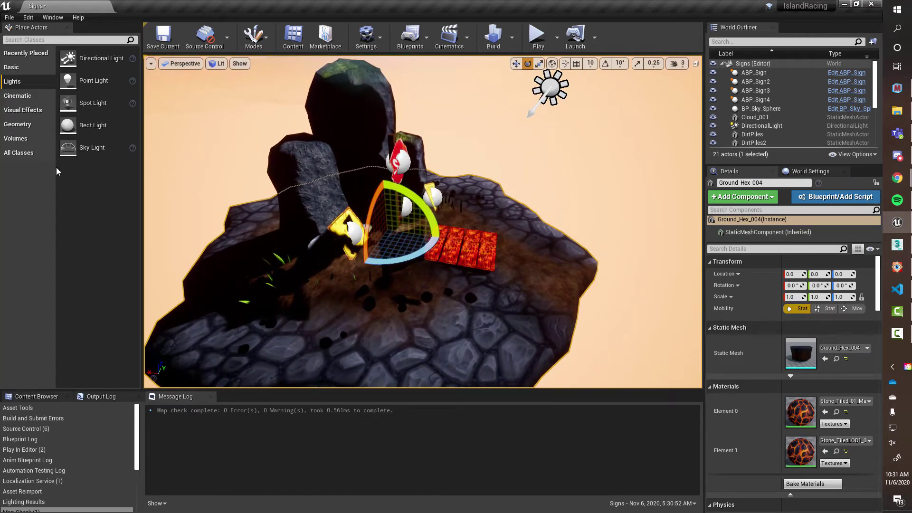
drag(70, 153, 538, 277)
key(w)
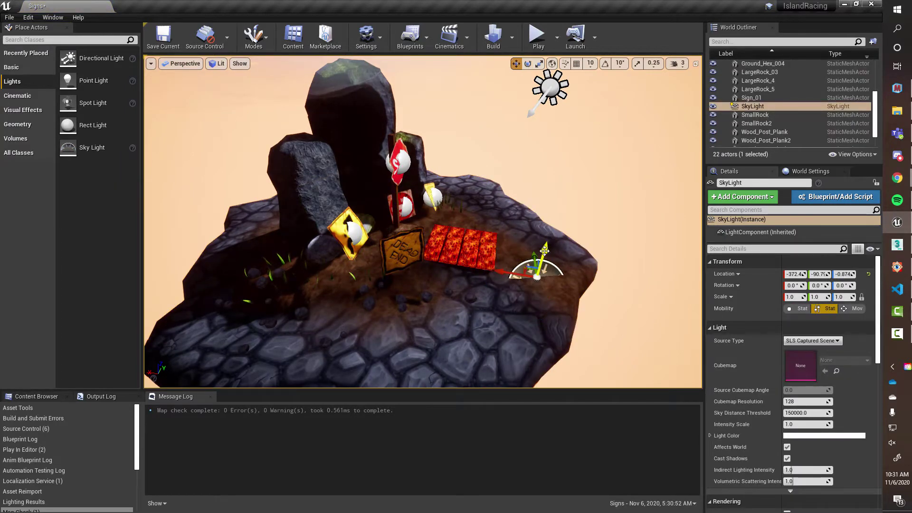
drag(554, 231, 522, 66)
right_drag(423, 222, 363, 272)
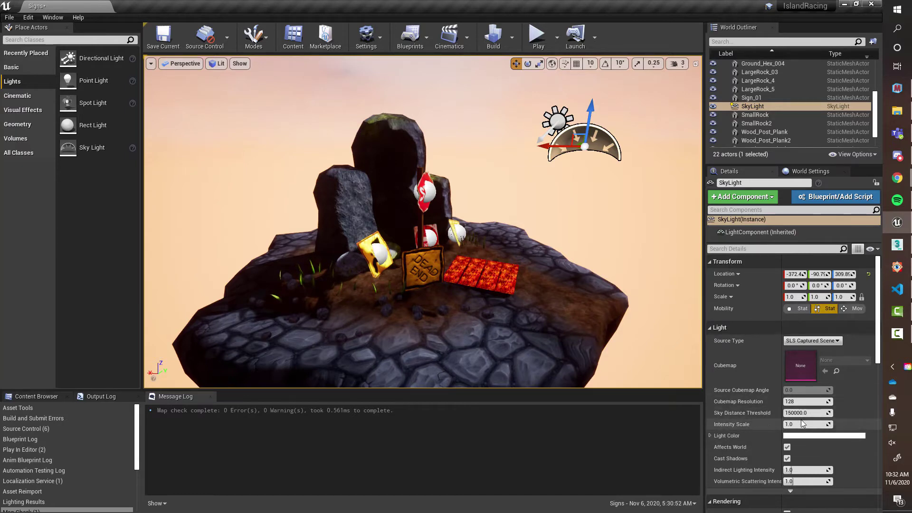
Step: Try Intensity Scale values of about 194, 20, 10 and 5 on the sky light
drag(802, 423, 824, 424)
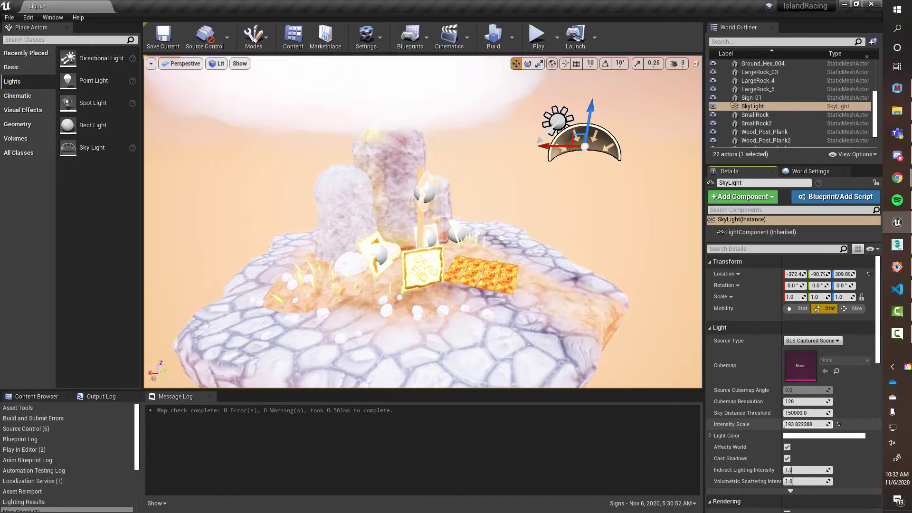
click(800, 425)
text(2)
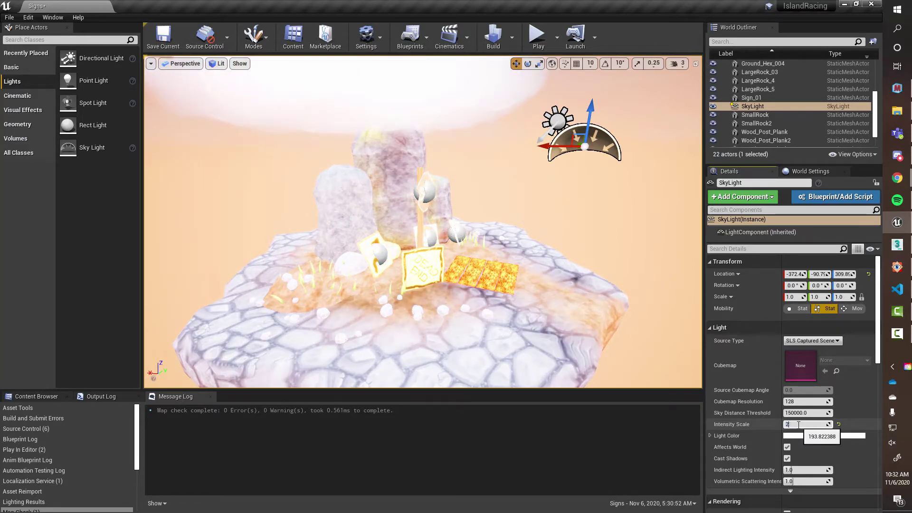
text(0)
key(Return)
text(10)
key(Return)
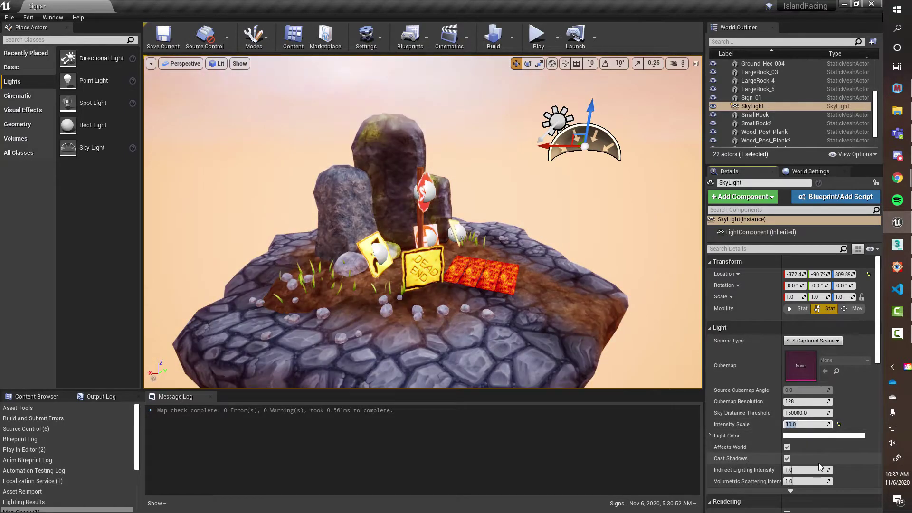
text(5)
key(Return)
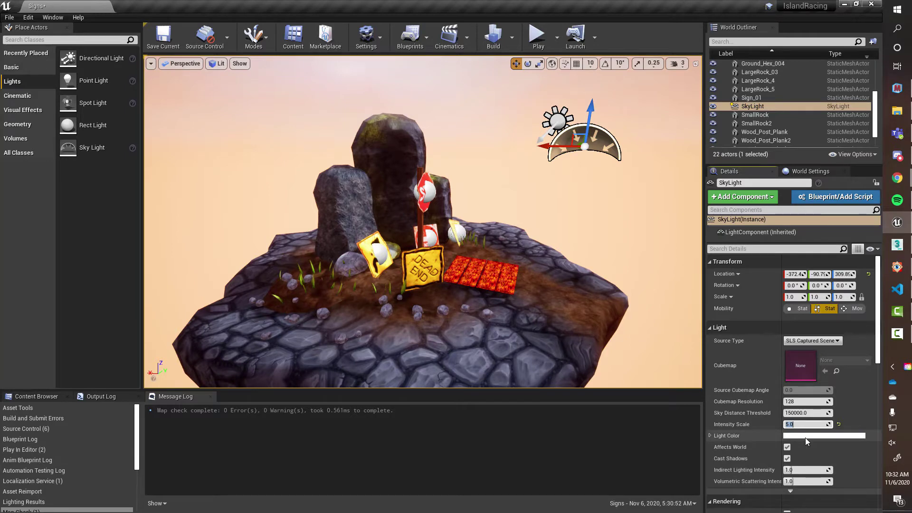
Step: Compare Intensity Scale values of 2 and 3 on the sky light, and settle on 4
text(2)
key(Return)
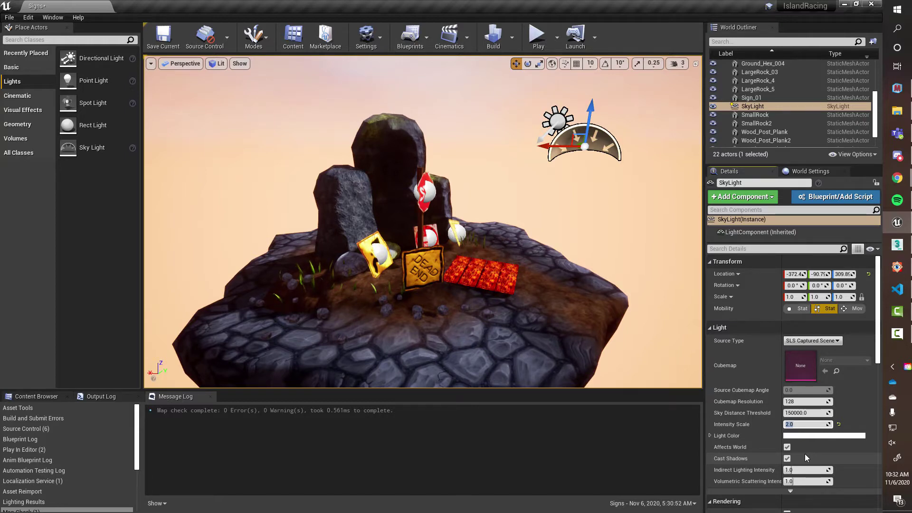
text(3)
key(Return)
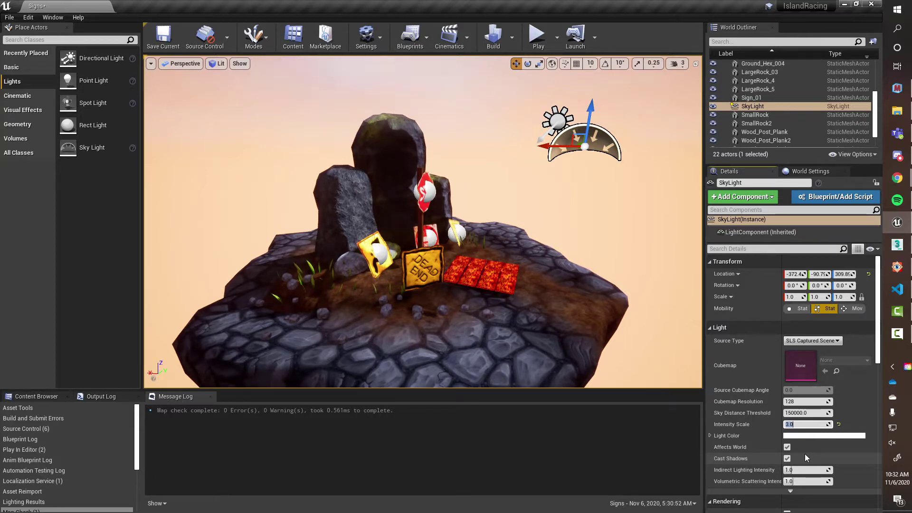
text(4)
key(Return)
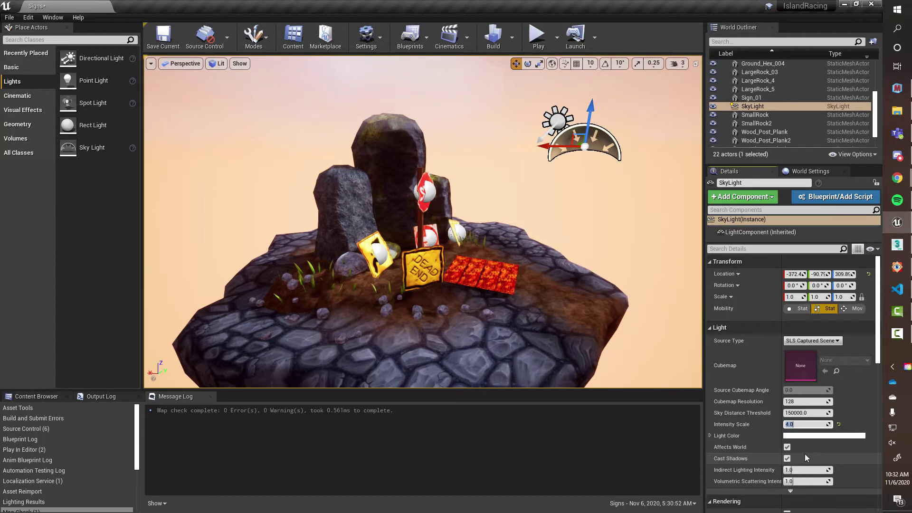
Step: Examine the shadows on the ground, rocks and signs up close and from a distance under the brightened sky light
right_drag(547, 304, 630, 362)
key(a)
key(w)
key(d)
key(a)
key(a)
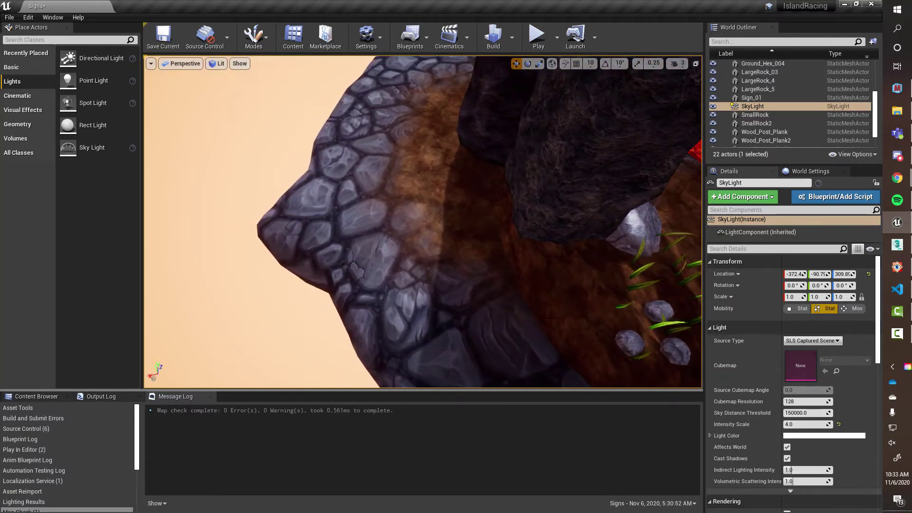
key(d)
right_drag(465, 179, 402, 121)
key(s)
key(s)
key(w)
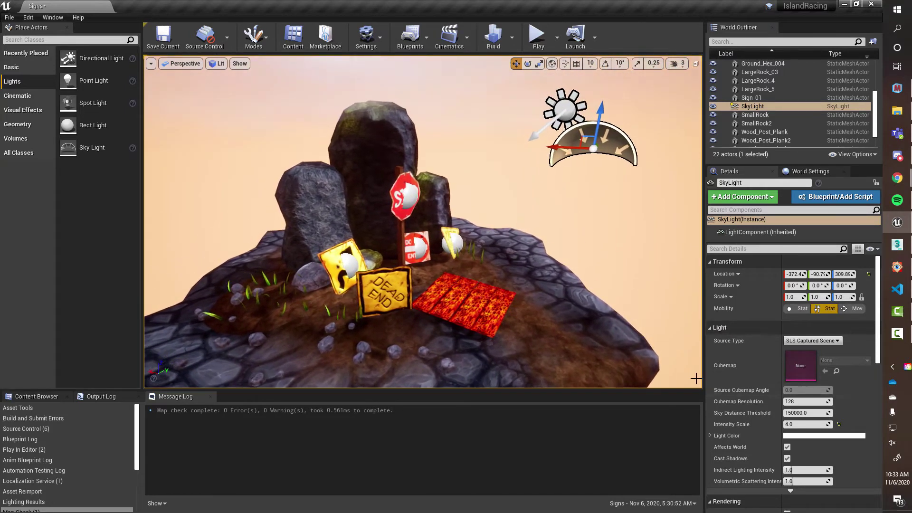
Step: Set the sky light's Indirect Lighting Intensity to about 2.31 and review its advanced light options
scroll(754, 358, down, 3)
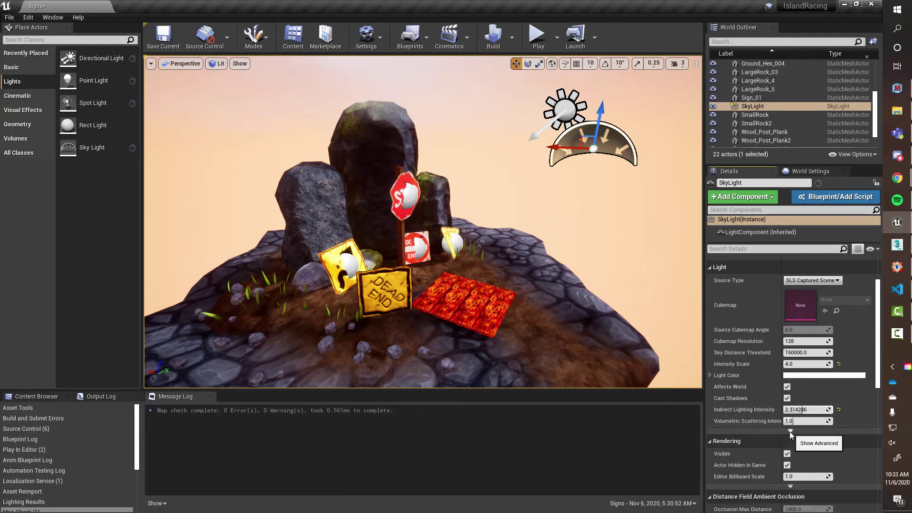
click(790, 432)
scroll(836, 423, down, 3)
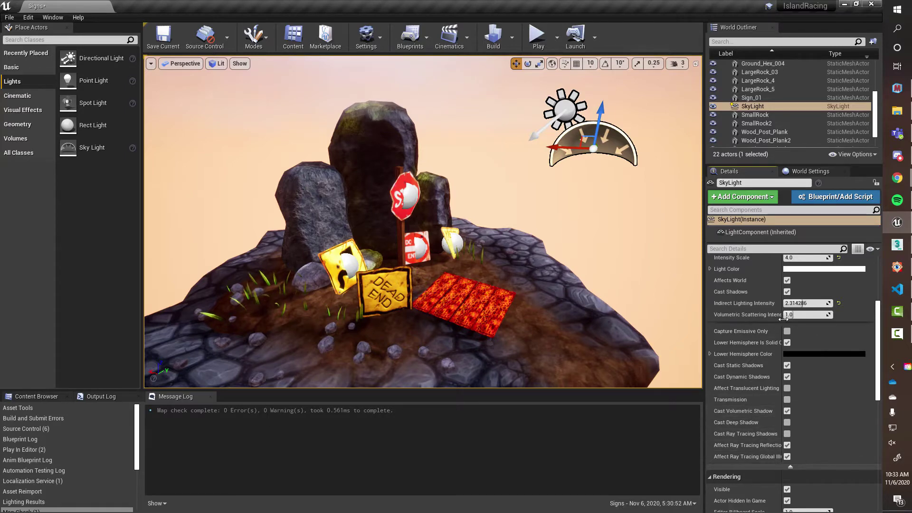
click(803, 467)
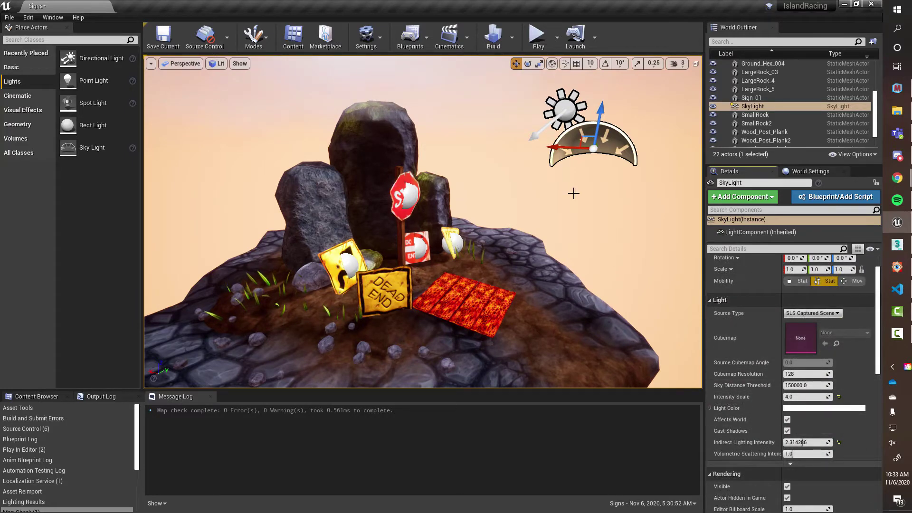
Step: Raise the directional light's Indirect Lighting Intensity to about 2.09
click(567, 105)
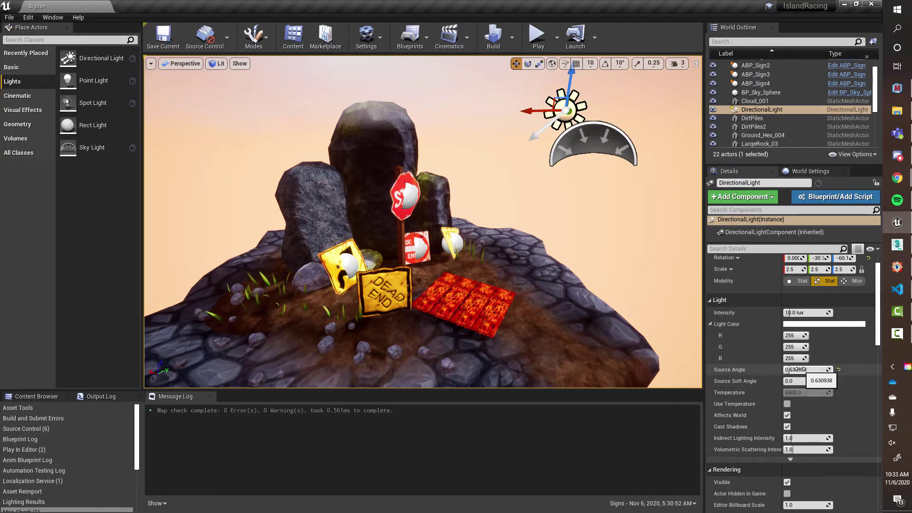
scroll(757, 369, down, 3)
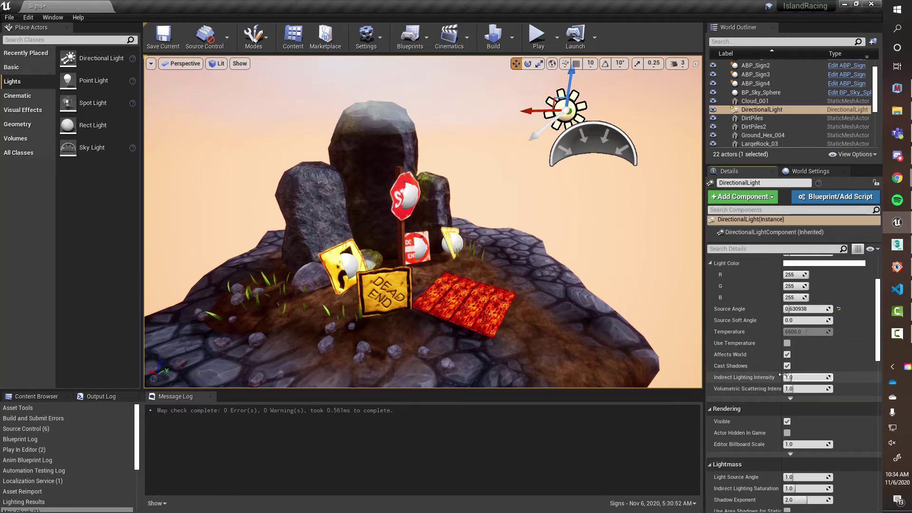
drag(787, 377, 800, 377)
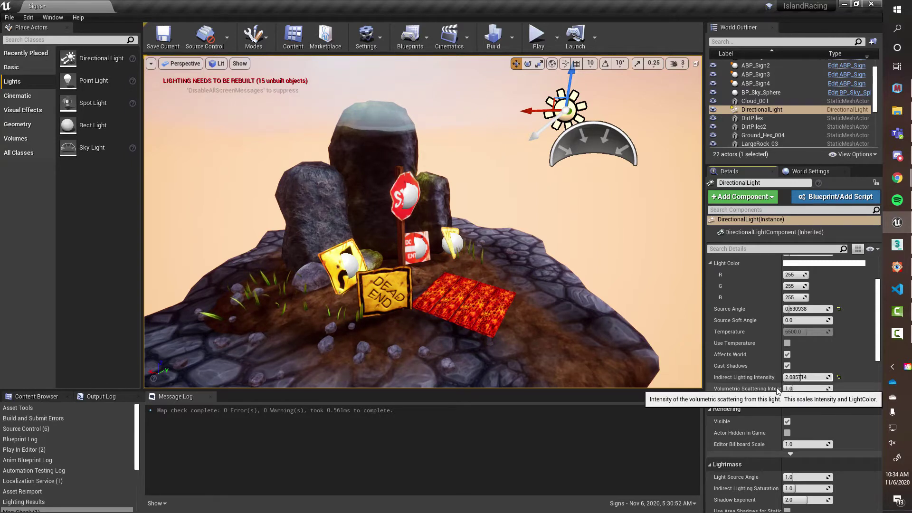
Step: Configure the directional light's Lightmass with Light Source Angle 5.0, Shadow Exponent about 2.71 and area shadows enabled for static light
scroll(727, 347, down, 2)
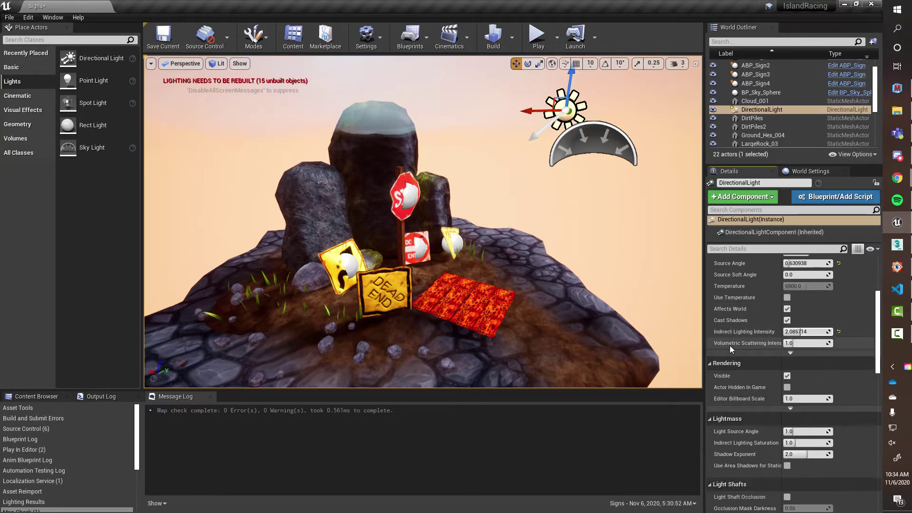
scroll(740, 374, down, 2)
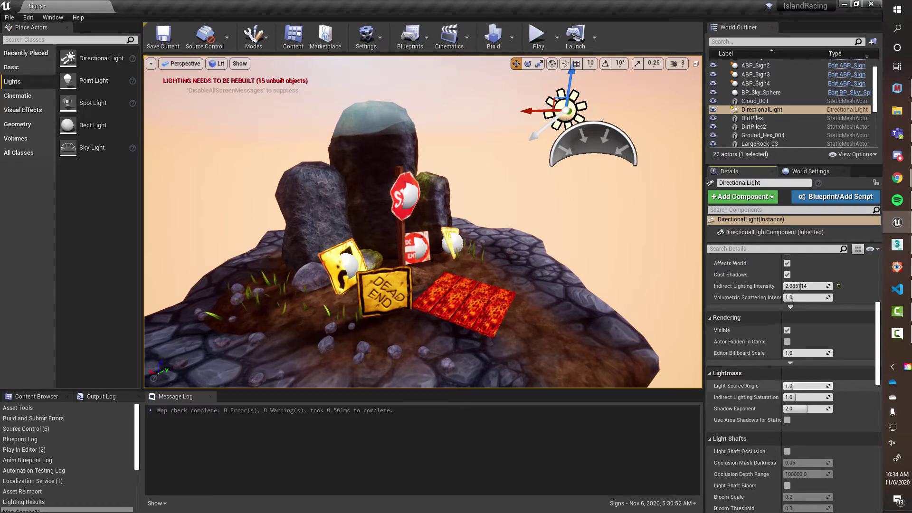
drag(793, 386, 833, 385)
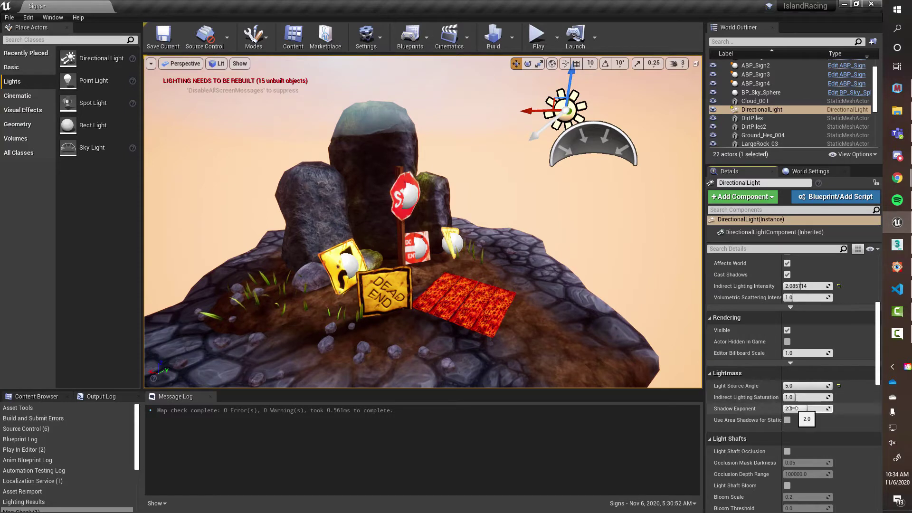
drag(793, 410, 816, 409)
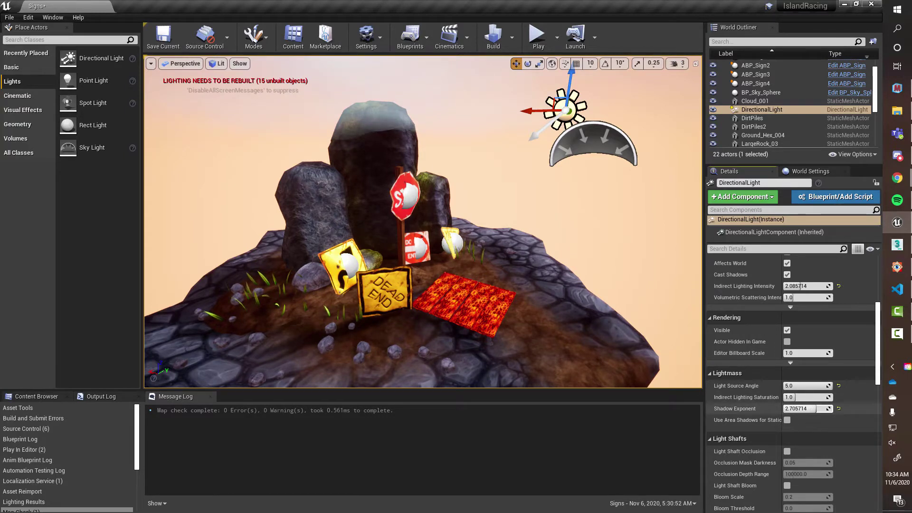
click(788, 421)
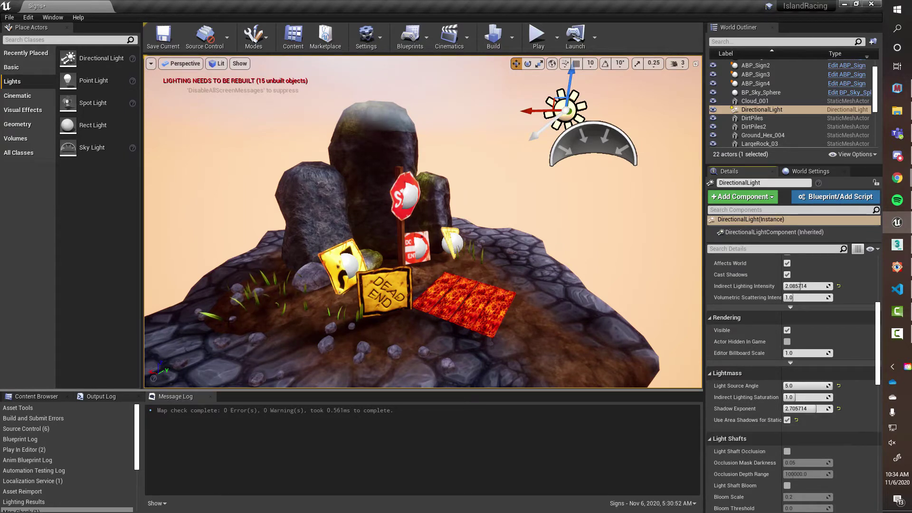
Step: Rebuild the level's lighting, and inspect the island's shadows from several angles and the directional light's settings
right_drag(423, 222, 414, 214)
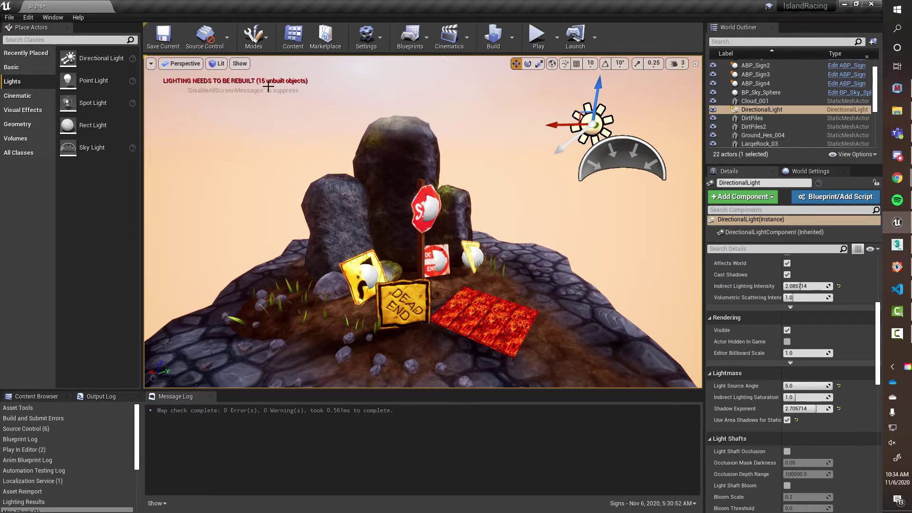
right_drag(311, 107, 321, 109)
right_drag(488, 277, 489, 276)
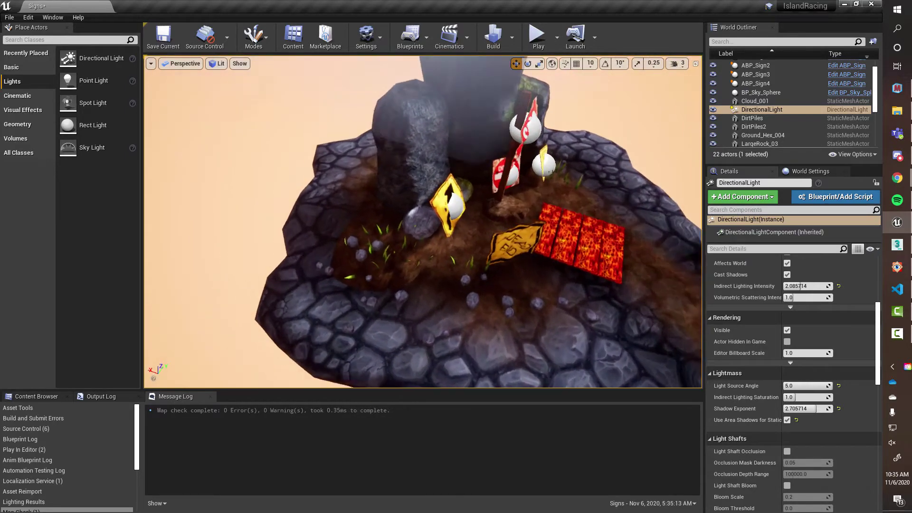
right_drag(423, 221, 478, 223)
right_drag(620, 280, 514, 236)
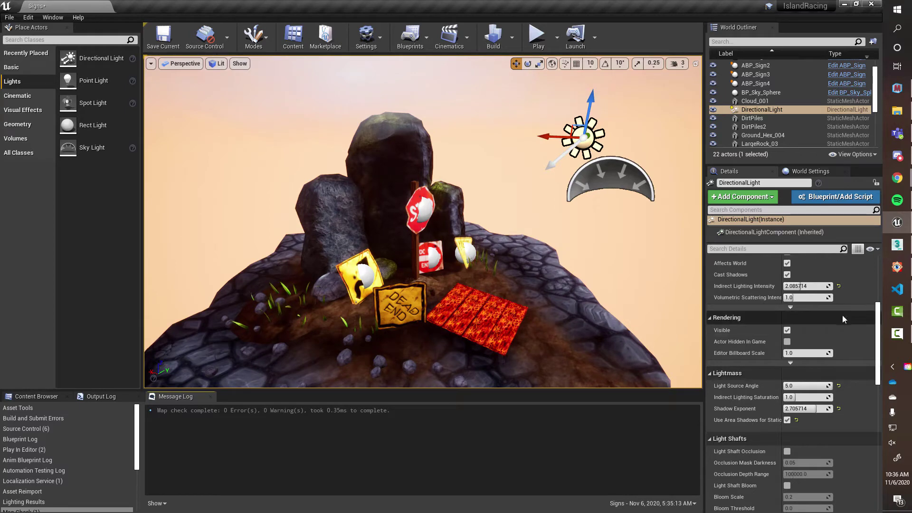
scroll(842, 313, up, 4)
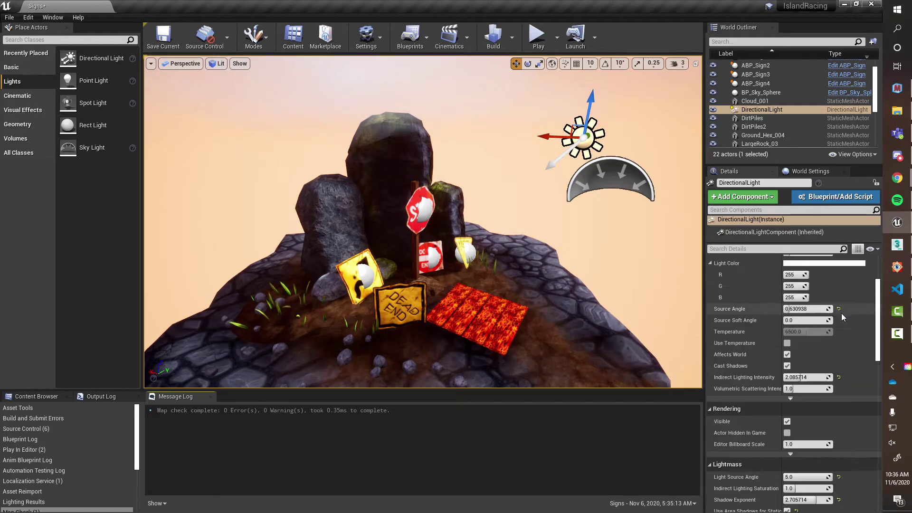
scroll(843, 322, down, 4)
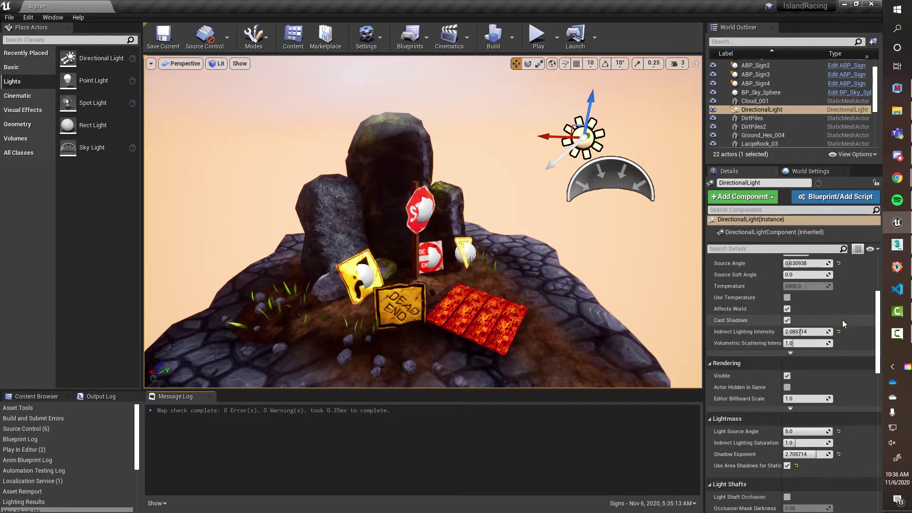
Step: Lower the directional light's Lightmass Light Source Angle to about 1.67 and inspect the shadows around the island
drag(824, 402, 800, 402)
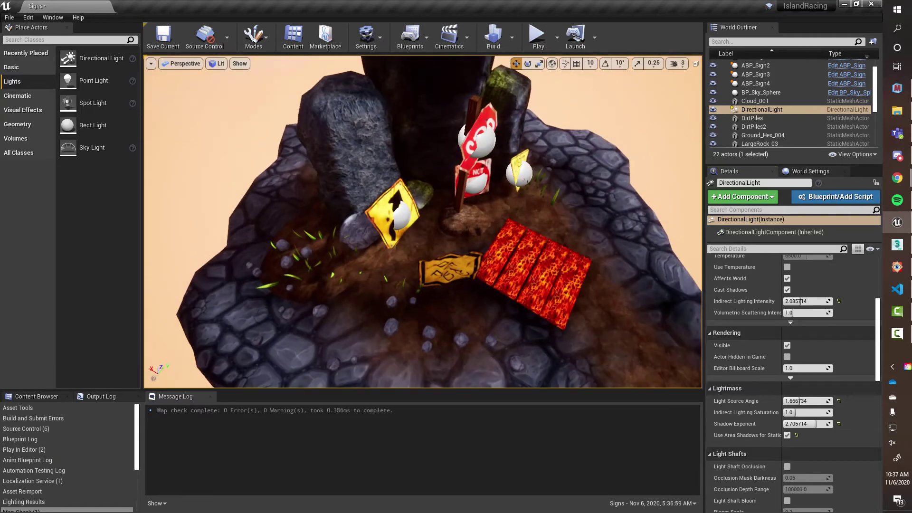
right_drag(397, 242, 304, 244)
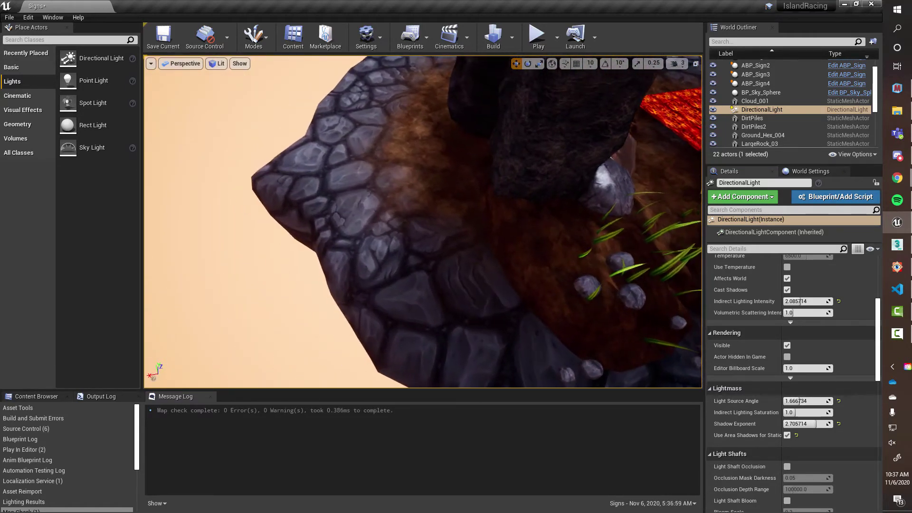
right_drag(397, 241, 438, 196)
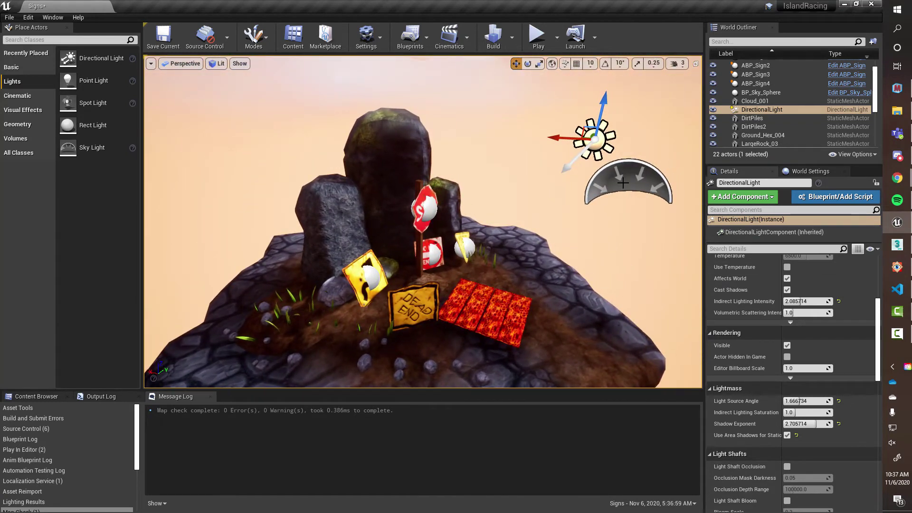
Step: Toggle the sky light's visibility, and set its Intensity Scale to 0 to inspect the island without sky lighting
click(651, 190)
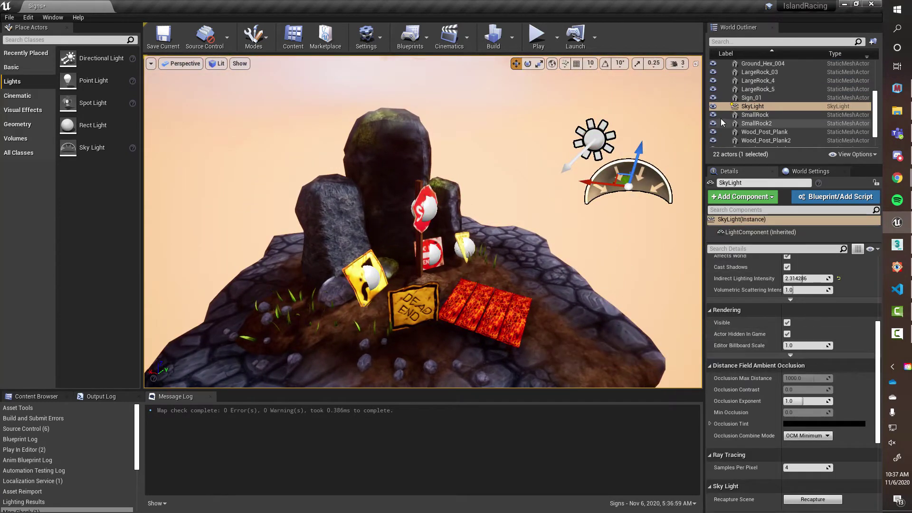
click(714, 107)
click(713, 107)
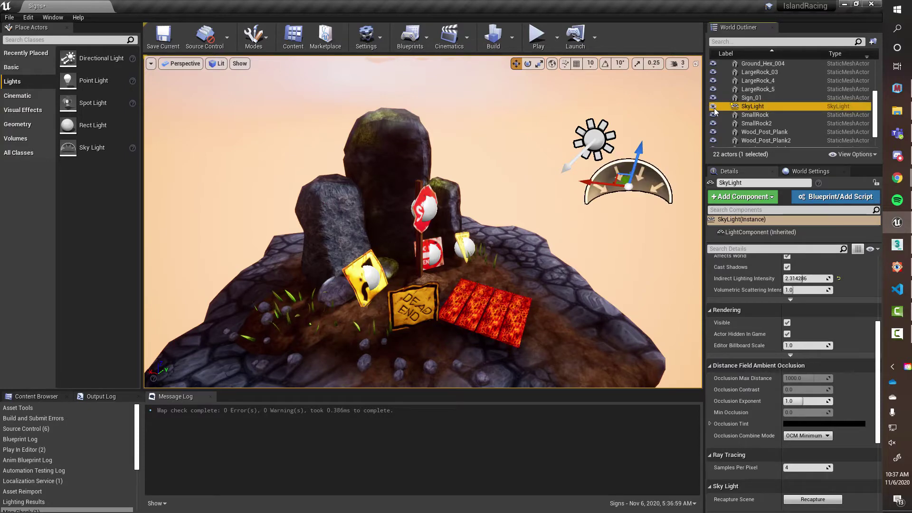
scroll(860, 338, up, 8)
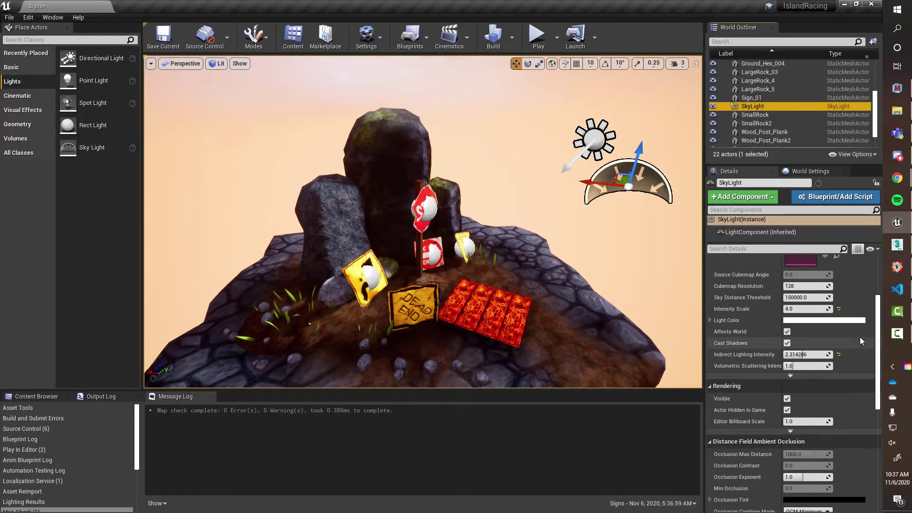
scroll(856, 329, down, 2)
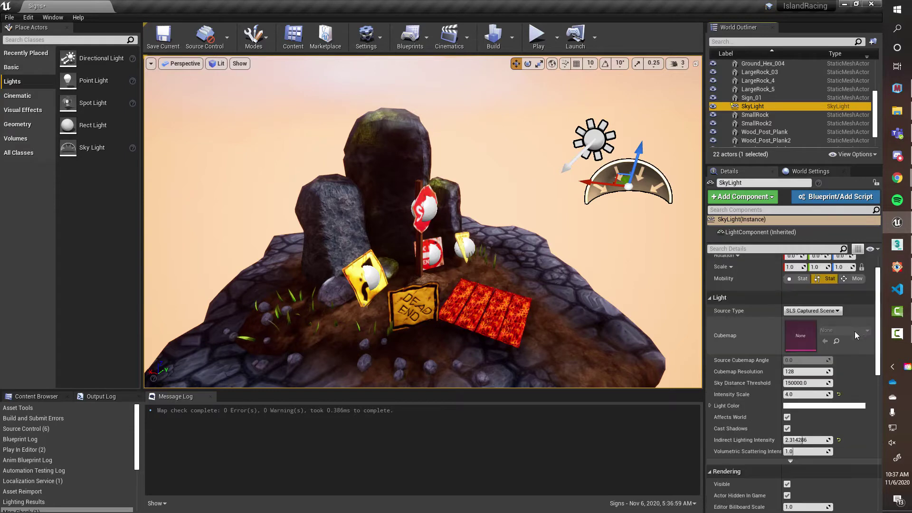
click(804, 395)
text(0)
key(Return)
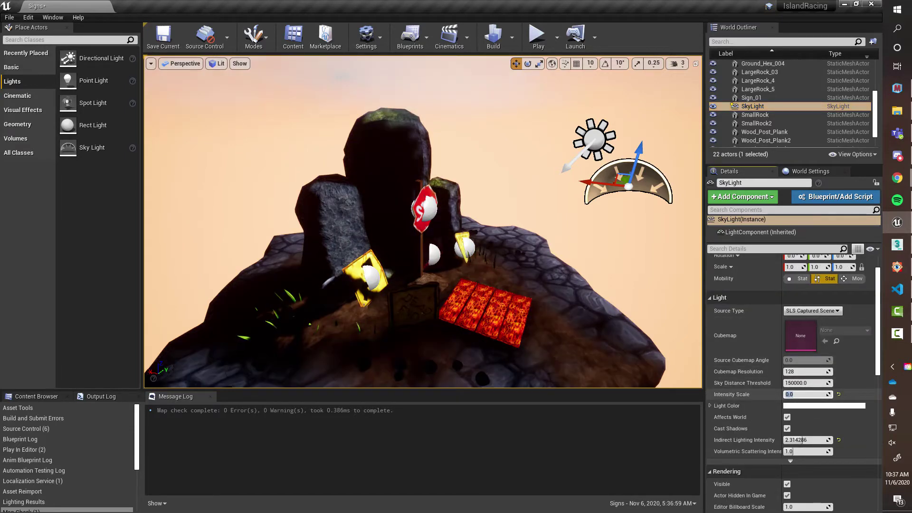
right_drag(589, 294, 523, 358)
right_drag(422, 221, 354, 214)
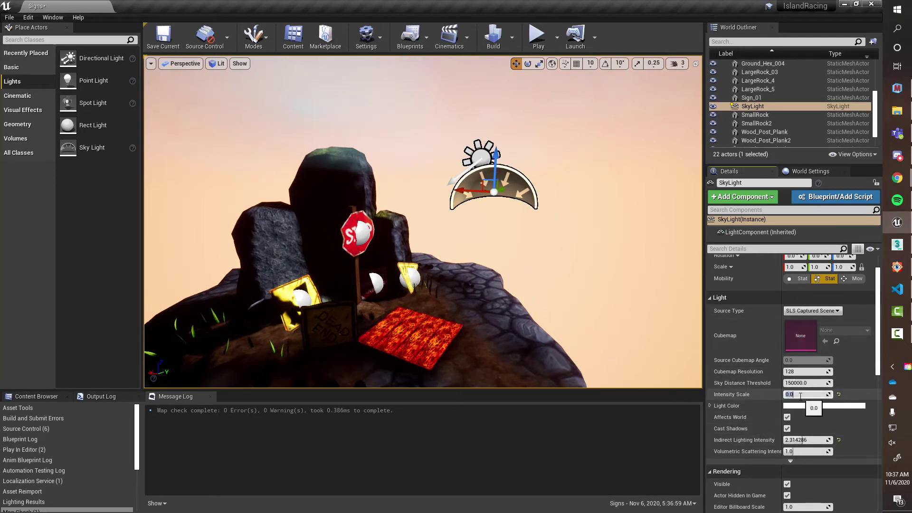
Step: Restore the sky light's Intensity Scale to 4 and view the whole island from farther away
text(4)
key(Return)
right_drag(576, 319, 505, 307)
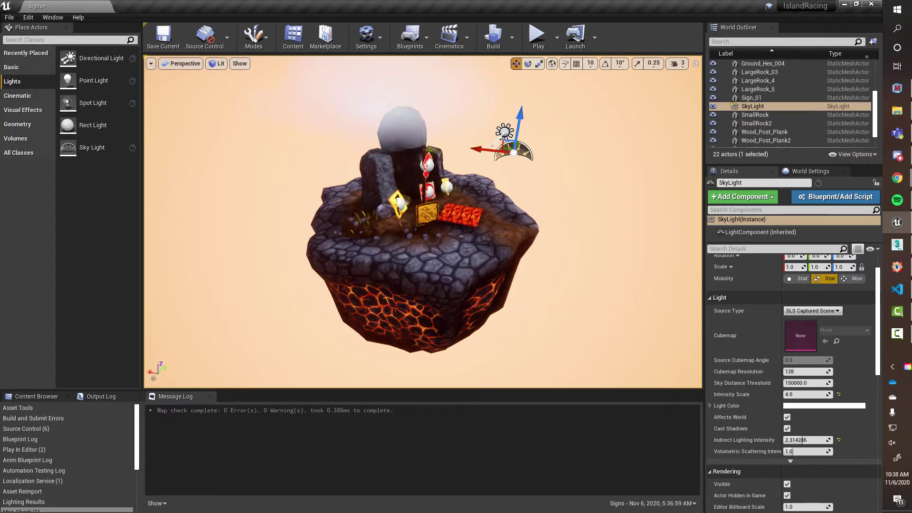
mouse_move(459, 248)
right_down()
mouse_move(462, 261)
mouse_move(470, 249)
right_up()
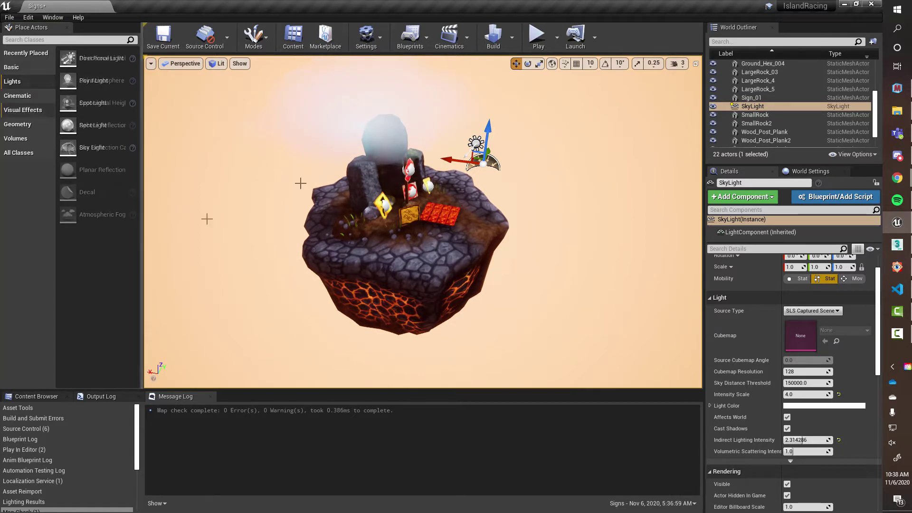
Step: Add a Post Process Volume from the visual effects actors to the island near the signs and focus on it
click(23, 110)
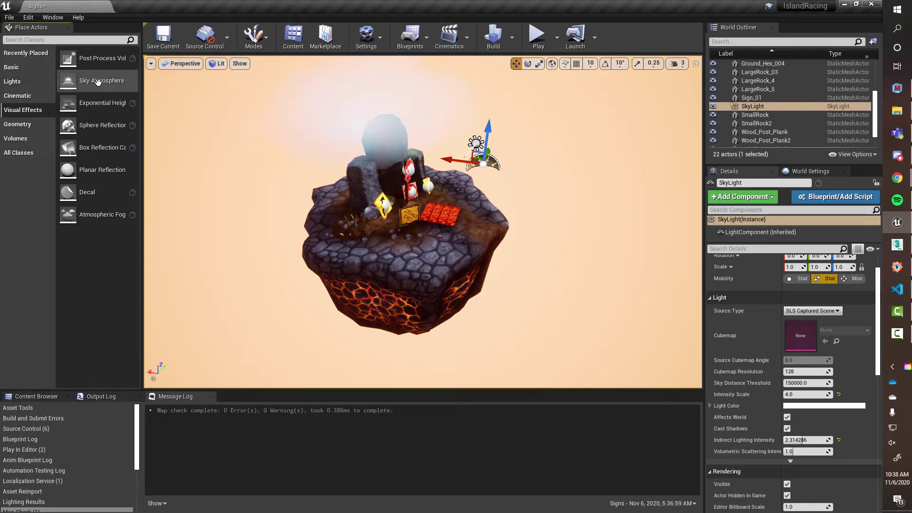
drag(142, 91, 165, 89)
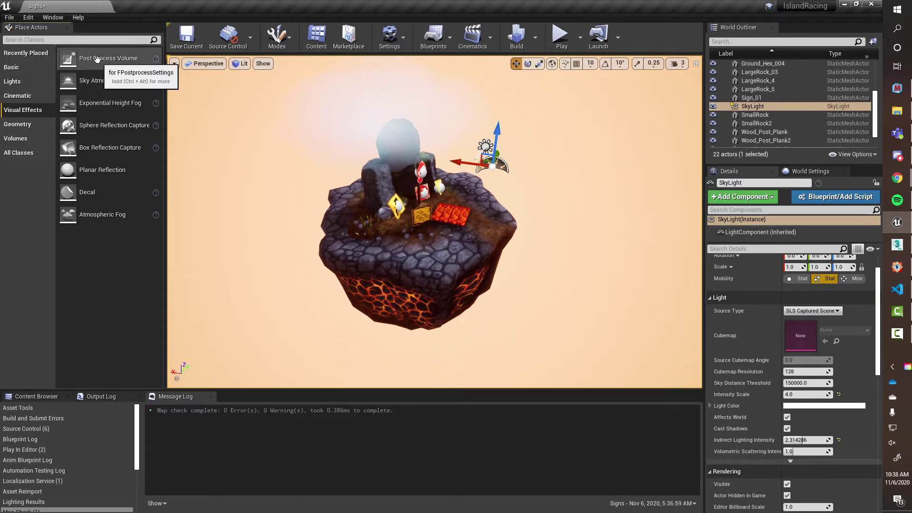
drag(97, 58, 442, 233)
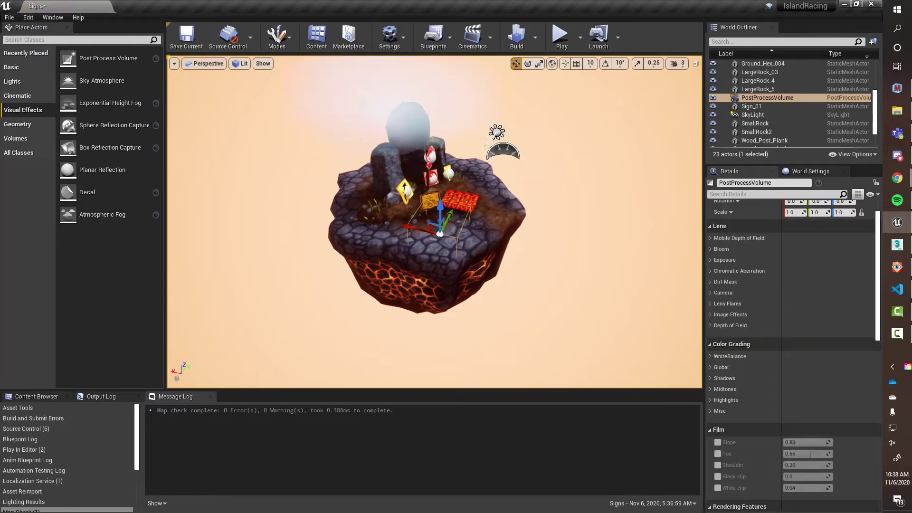
key(w)
right_drag(442, 233, 475, 211)
key(f)
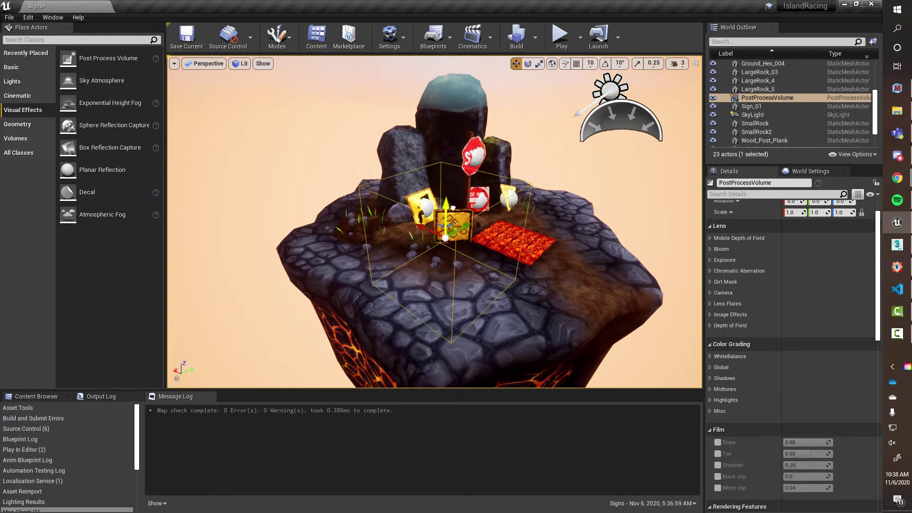
Step: Move the post process volume up and away from the signs, above the far side of the lava planks
drag(454, 171, 454, 165)
right_drag(454, 165, 435, 196)
key(w)
key(s)
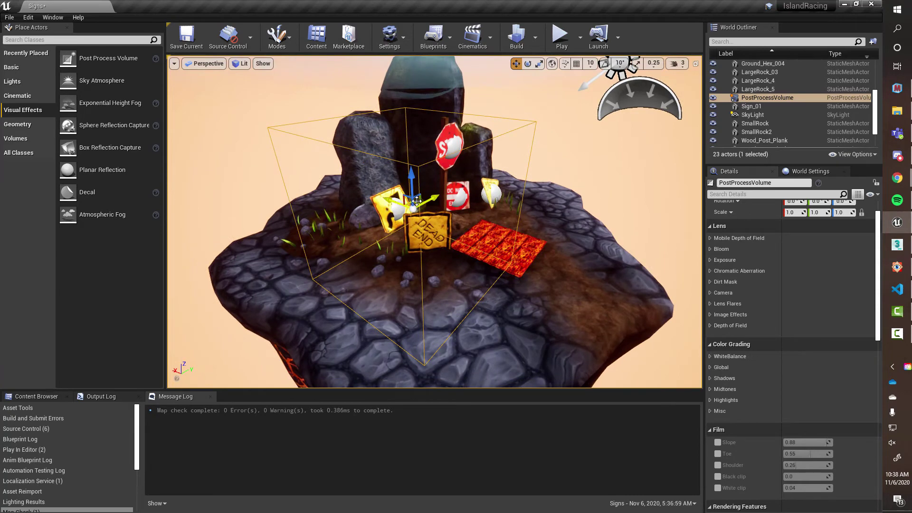
drag(418, 201, 568, 174)
key(w)
right_drag(567, 174, 661, 144)
key(a)
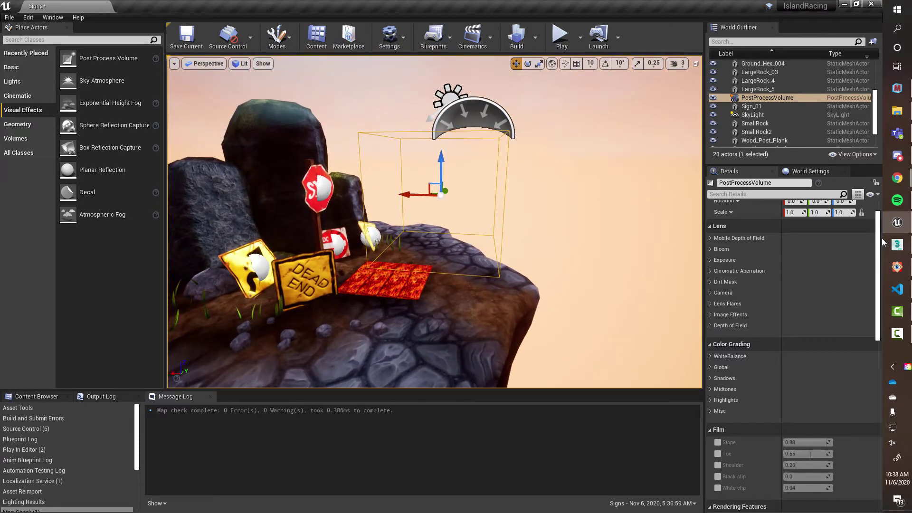
Step: Raise the post process volume to about Z 303 and shift it beside the light actors at about X -335, Y -21
scroll(780, 243, up, 1)
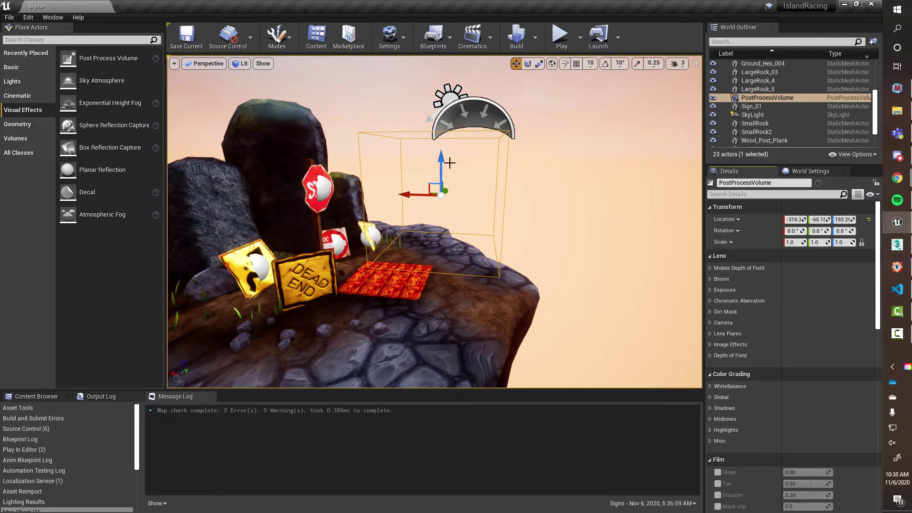
drag(442, 180, 441, 119)
right_drag(450, 110, 414, 122)
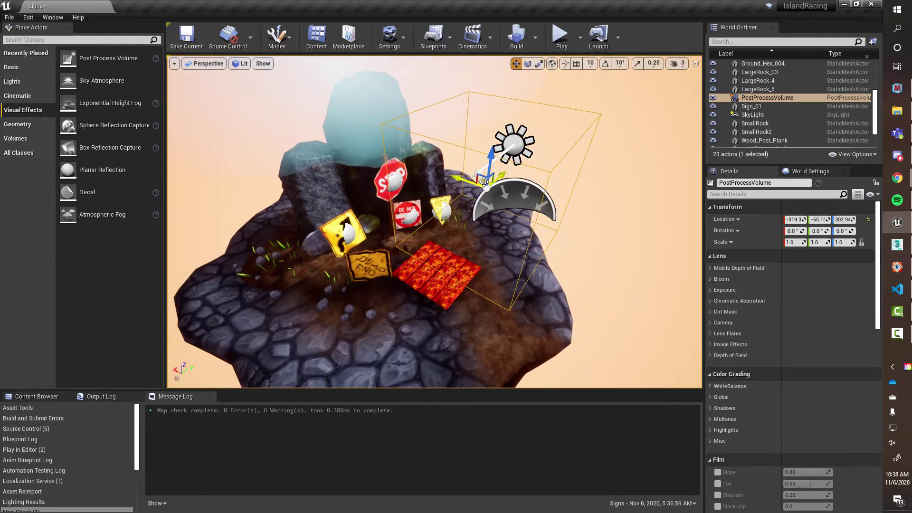
drag(484, 181, 509, 174)
right_drag(509, 174, 569, 137)
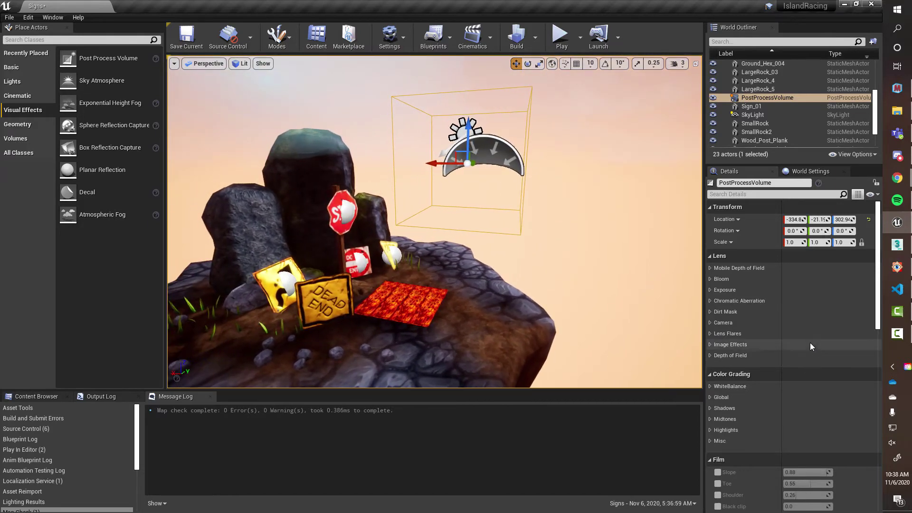
Step: Find the post process volume's Infinite Extent (Unbound) setting, enable it and clear the settings filter
click(762, 194)
text(in)
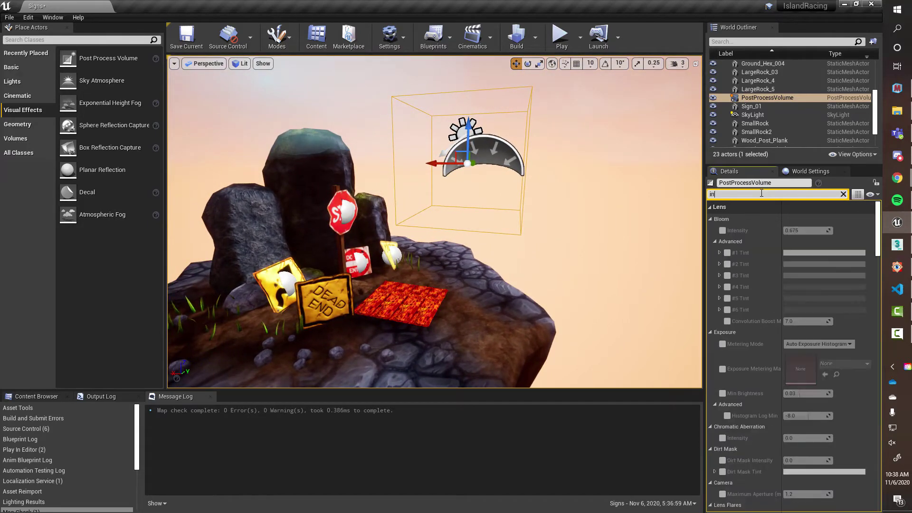
text(fi)
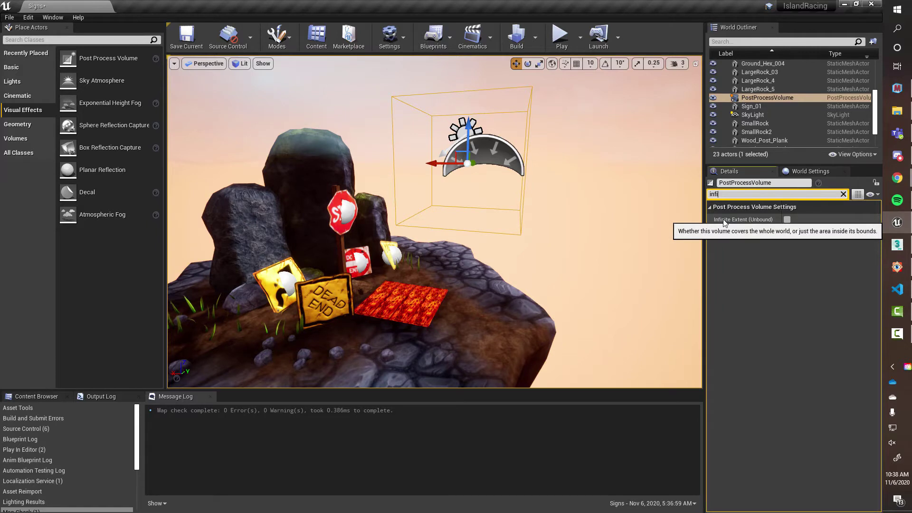
click(787, 220)
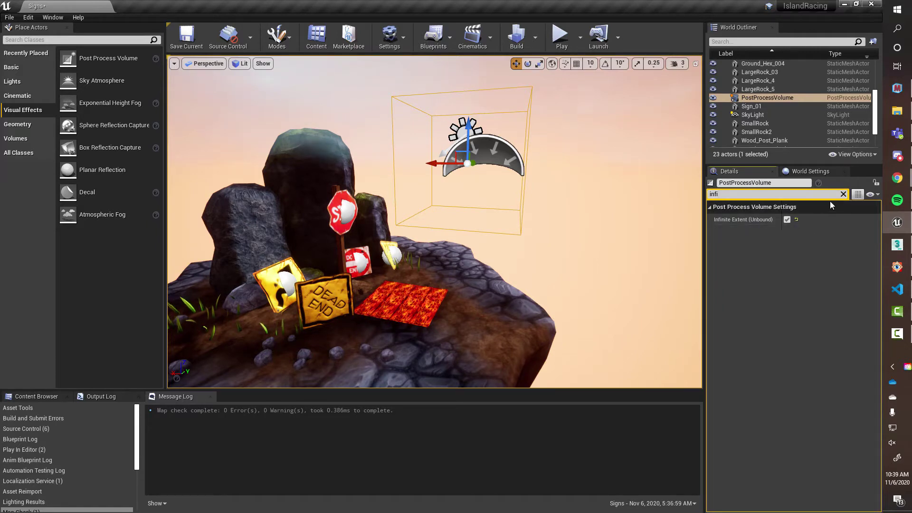
click(843, 194)
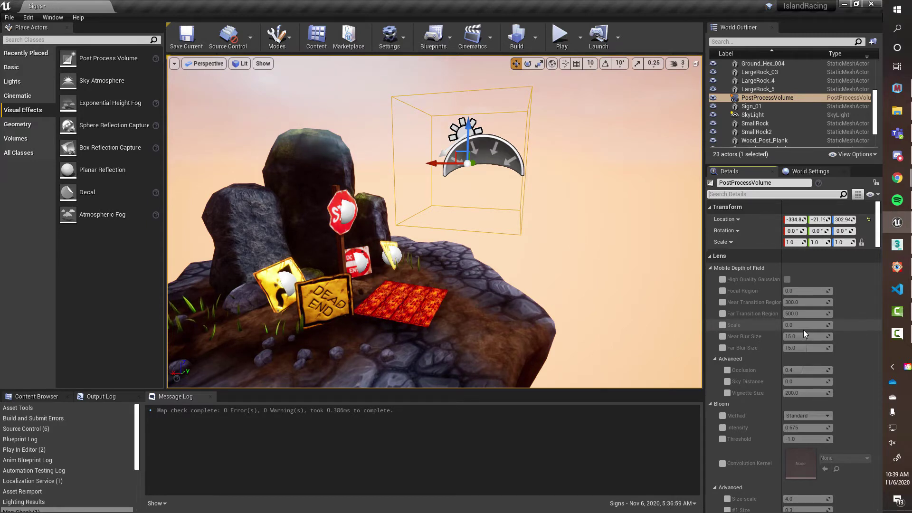
Step: Collapse all Lens setting groups of the post process volume, from Mobile Depth of Field through Depth of Field
mouse_move(576, 257)
right_down()
mouse_move(570, 266)
mouse_move(537, 232)
mouse_move(573, 273)
mouse_move(561, 267)
mouse_move(581, 261)
right_up()
key(s)
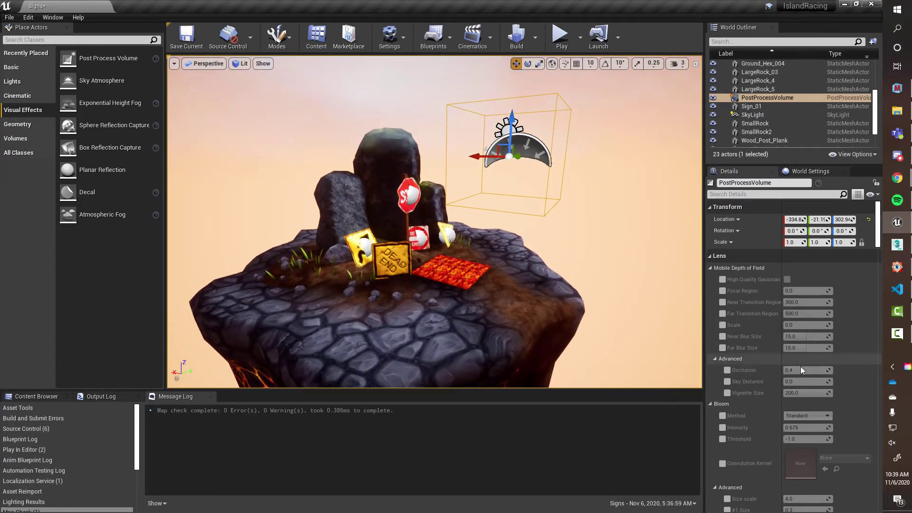
click(711, 268)
click(711, 280)
click(712, 290)
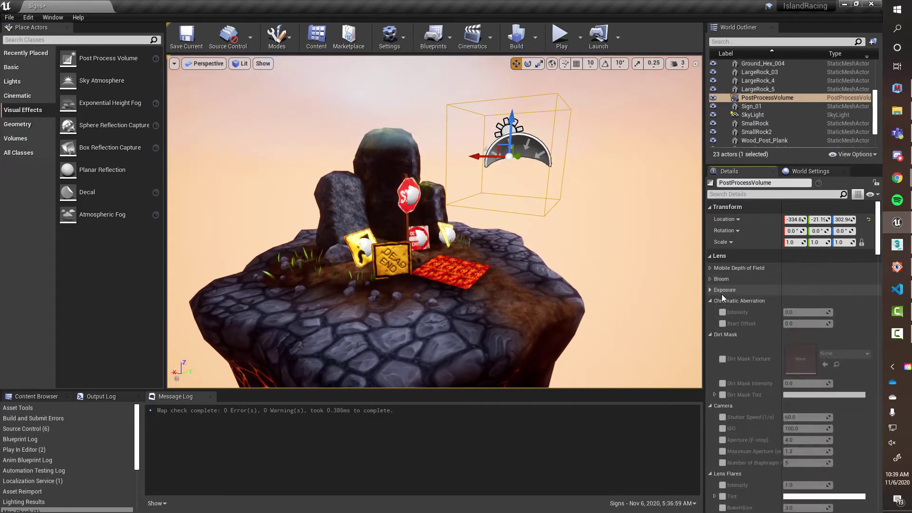
click(711, 301)
click(711, 312)
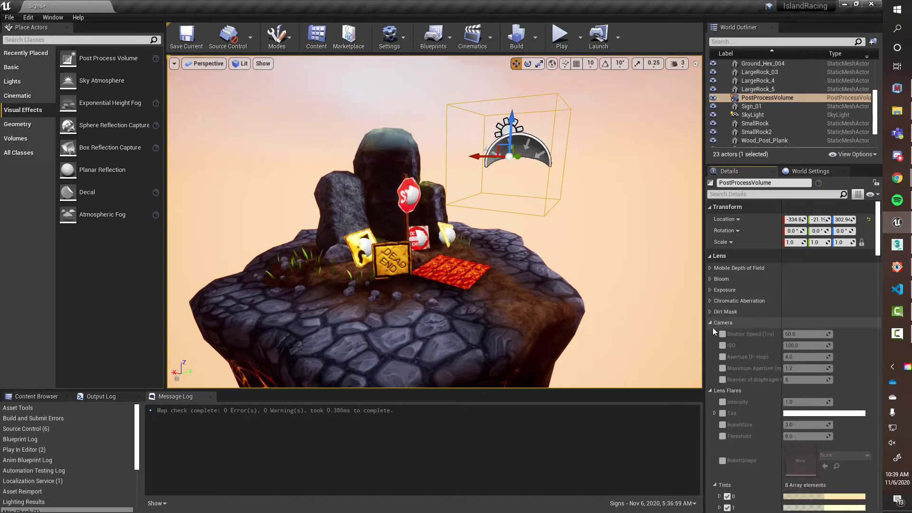
click(711, 323)
click(711, 333)
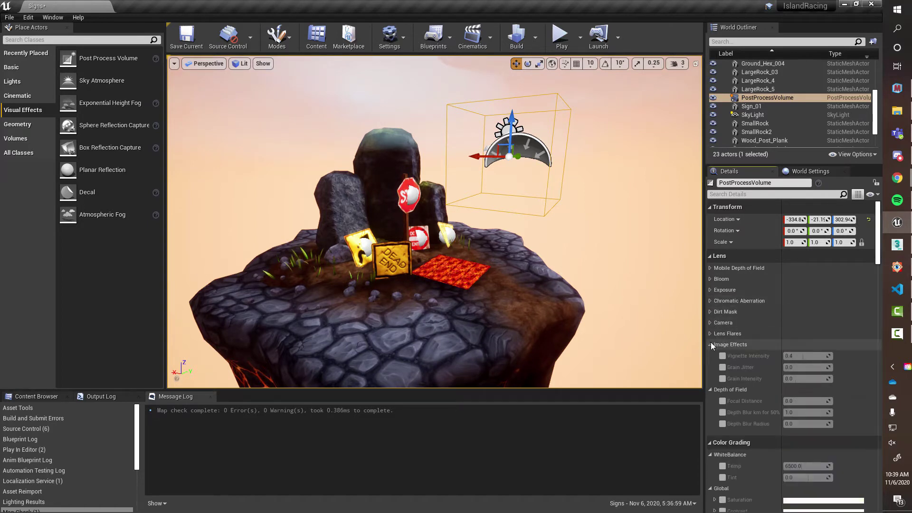
click(711, 344)
click(712, 355)
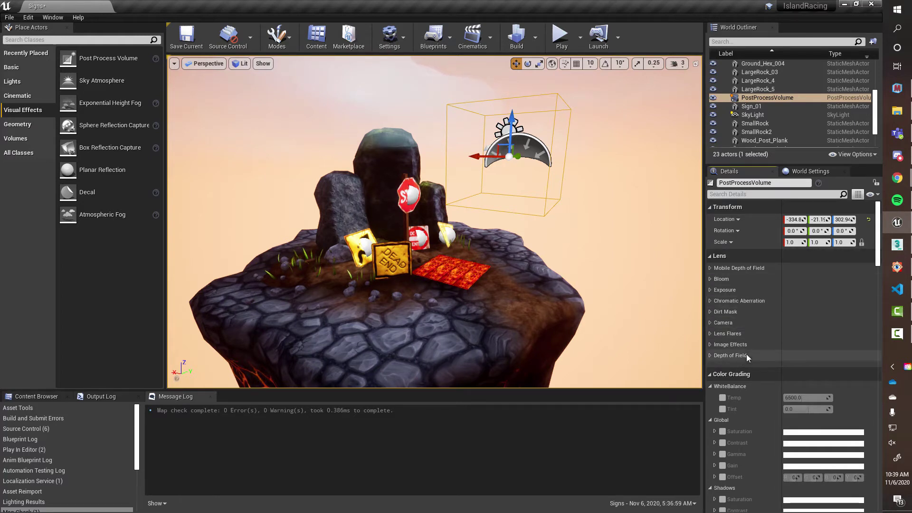
Step: Override the post process volume's exposure with Metering Mode set to Manual and Exposure Compensation at about 11.29
click(710, 290)
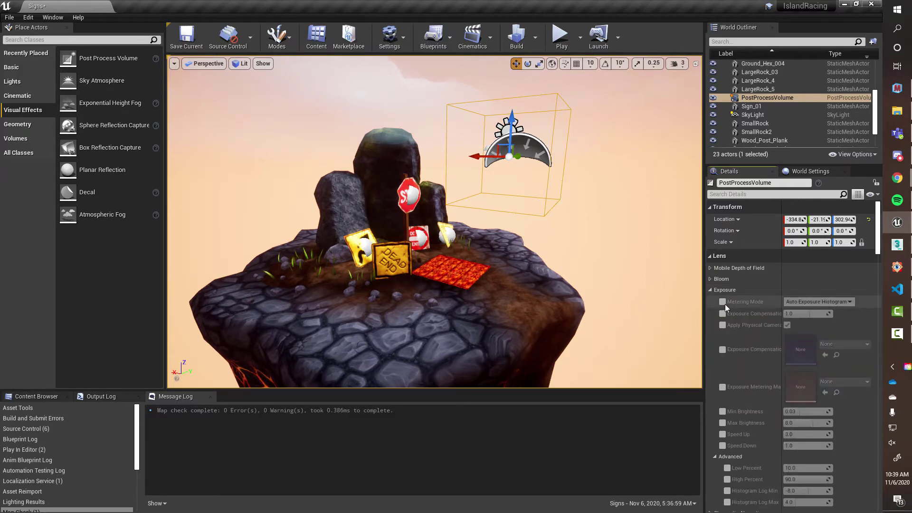
click(724, 314)
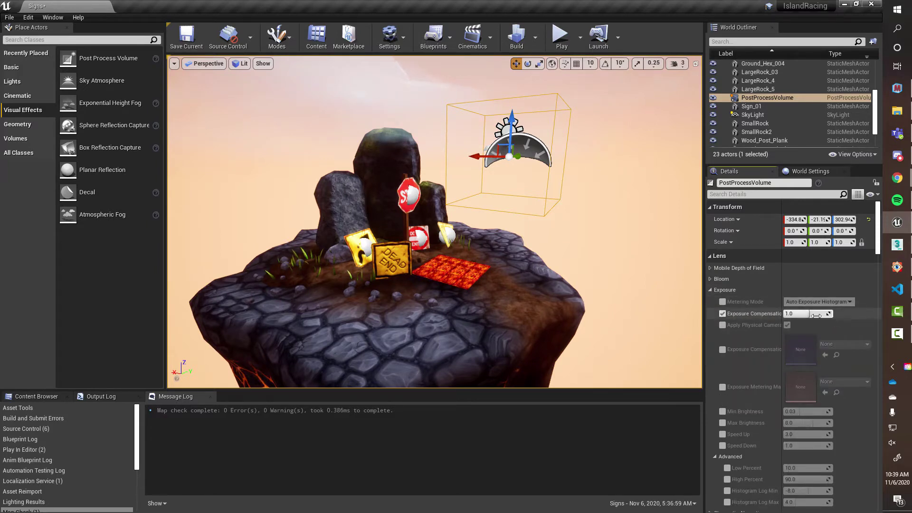
mouse_move(799, 314)
mouse_down()
mouse_move(809, 314)
mouse_move(802, 313)
mouse_up()
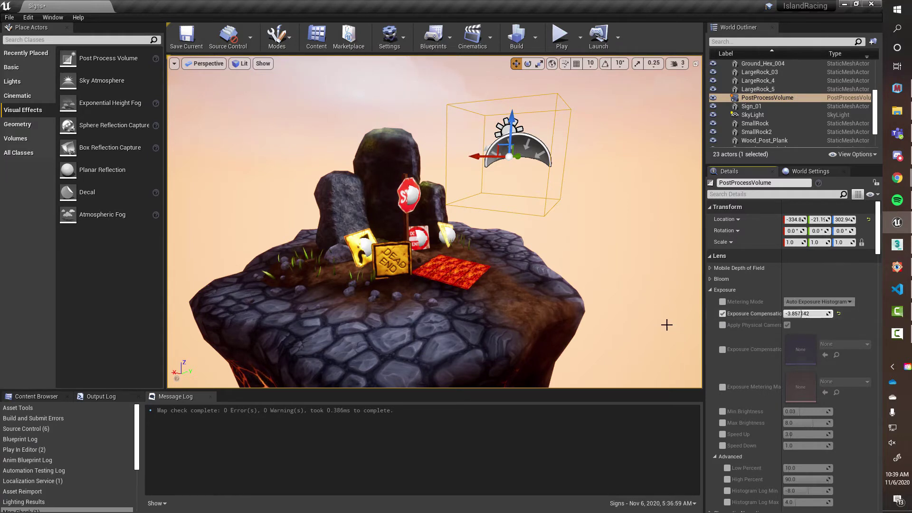
right_drag(627, 320, 629, 320)
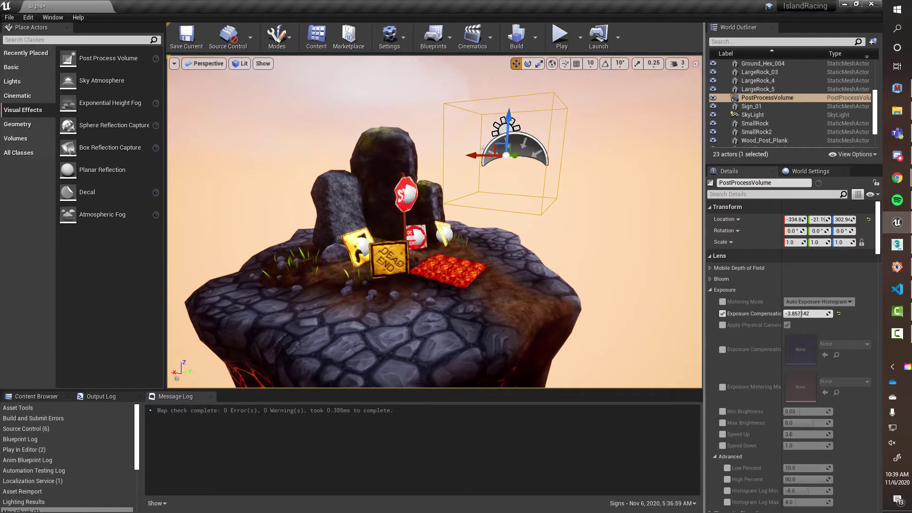
click(723, 302)
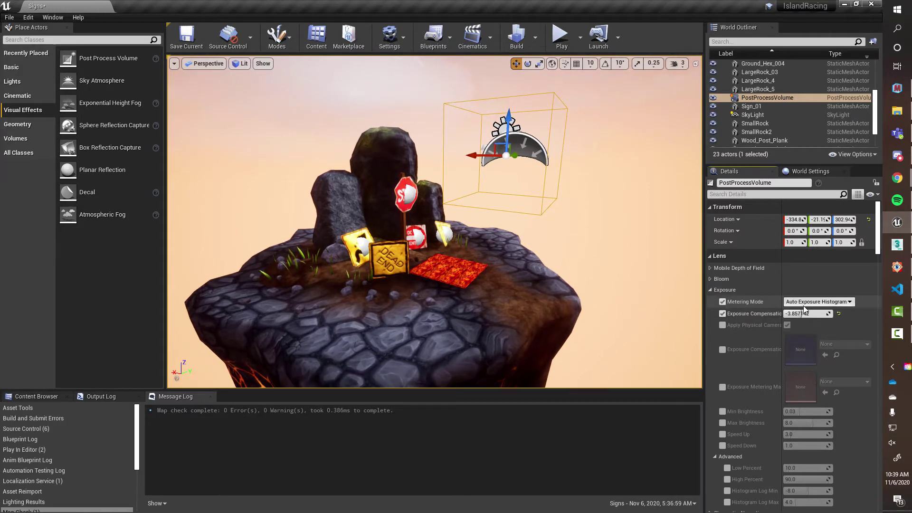
mouse_move(804, 314)
mouse_down()
mouse_move(784, 313)
mouse_move(818, 314)
mouse_move(802, 314)
mouse_up()
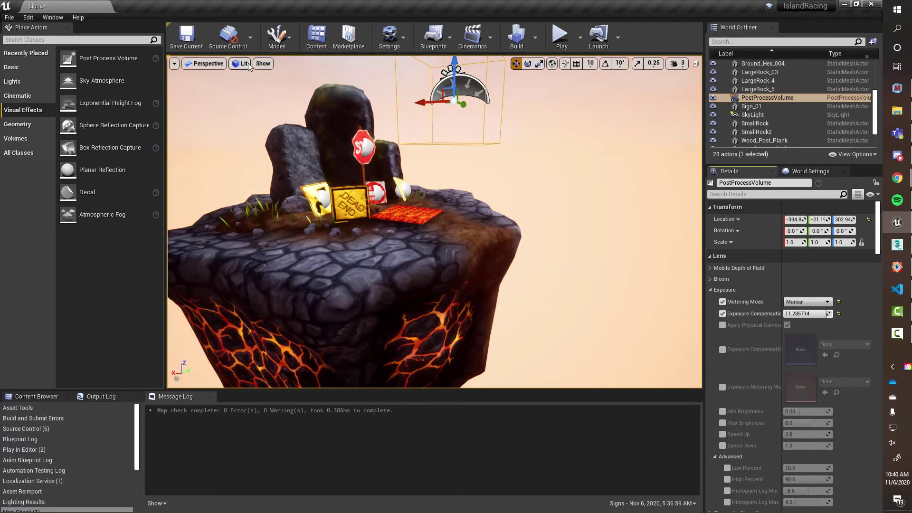
Step: Switch the post process volume's Metering Mode to Auto Exposure Histogram and set Exposure Compensation to about 1.86
click(241, 63)
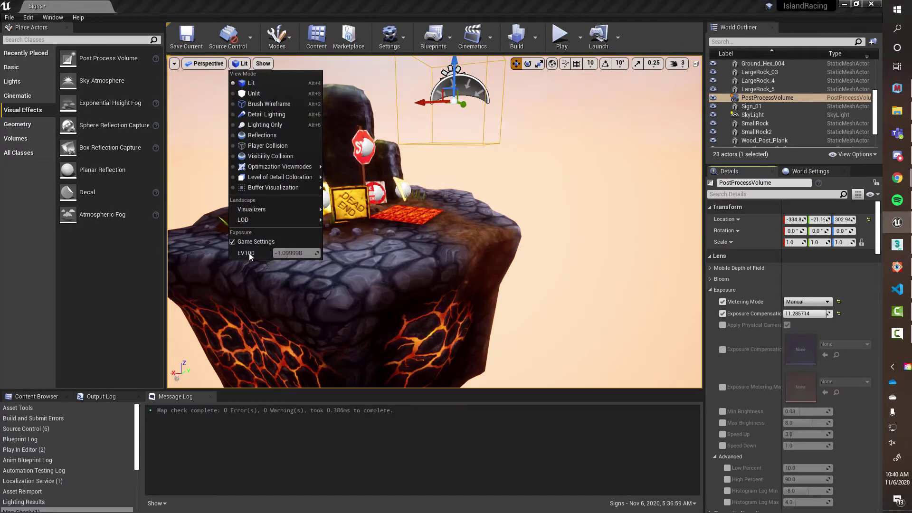
click(803, 302)
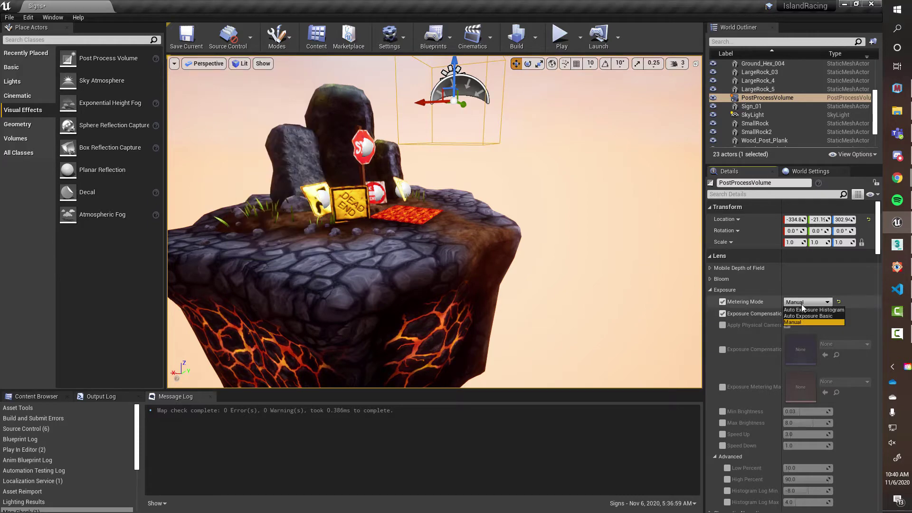
click(802, 310)
mouse_move(811, 314)
mouse_down()
mouse_move(791, 314)
mouse_move(813, 314)
mouse_up()
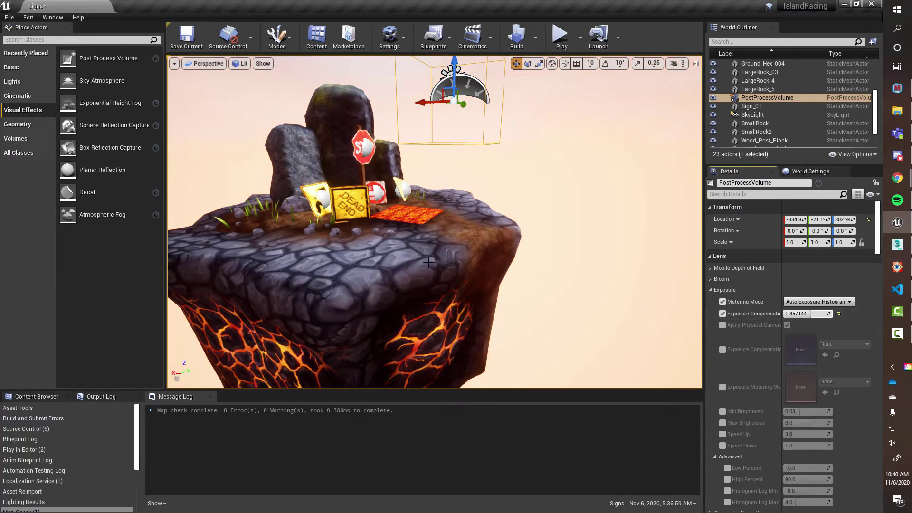
right_drag(504, 238, 444, 230)
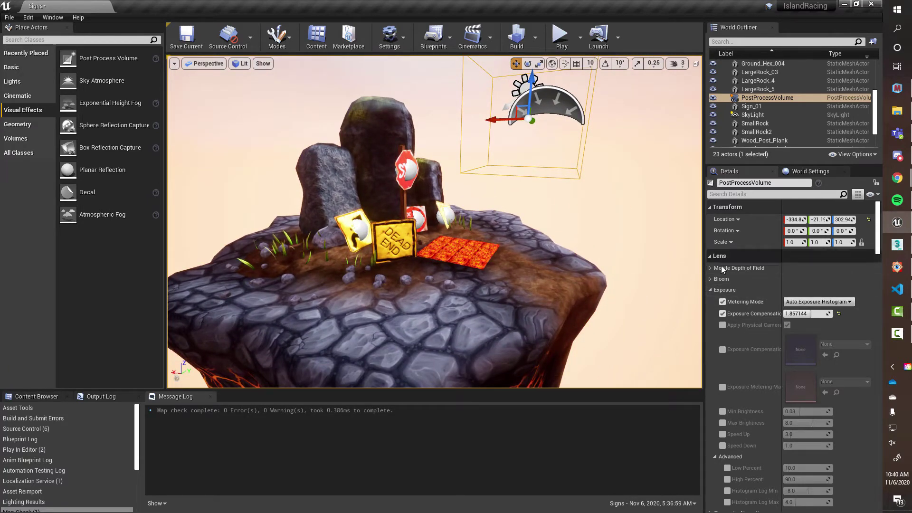
Step: Override the White Balance Temp of the post process volume, try about 7143, and set it to 6500
scroll(750, 360, down, 4)
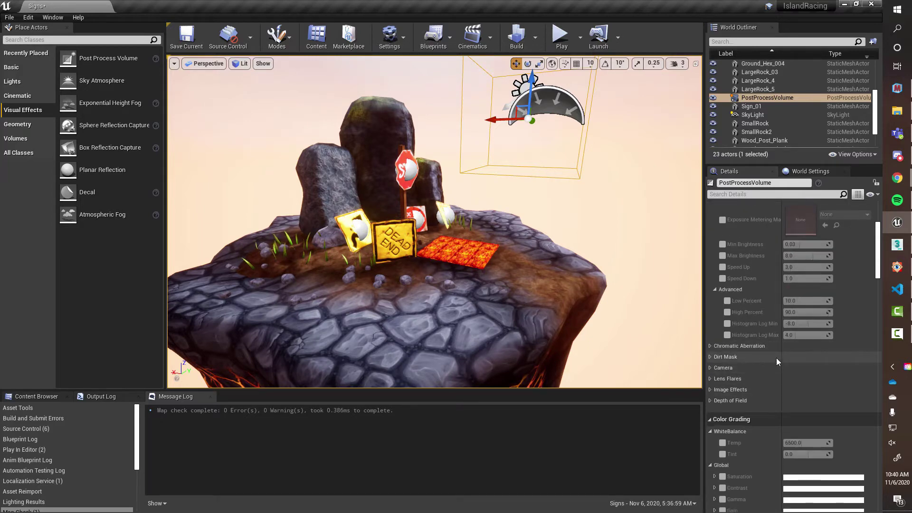
scroll(777, 358, down, 2)
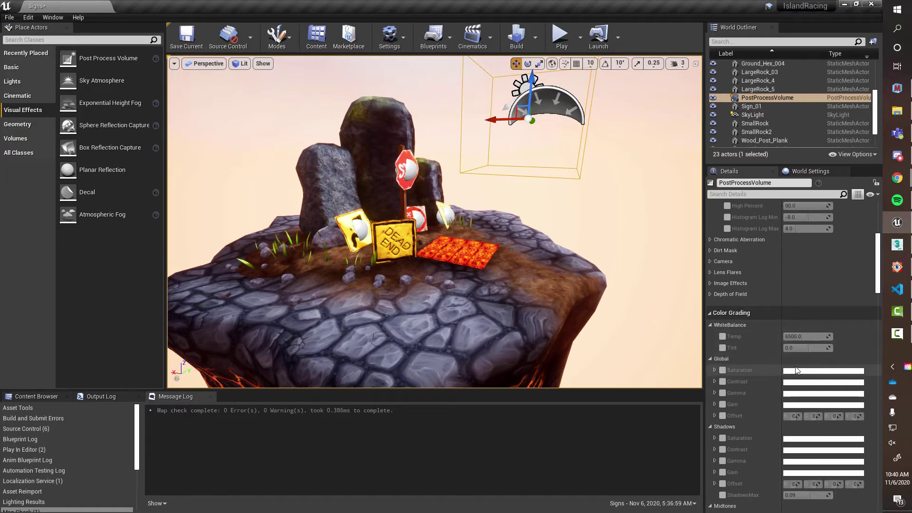
click(723, 337)
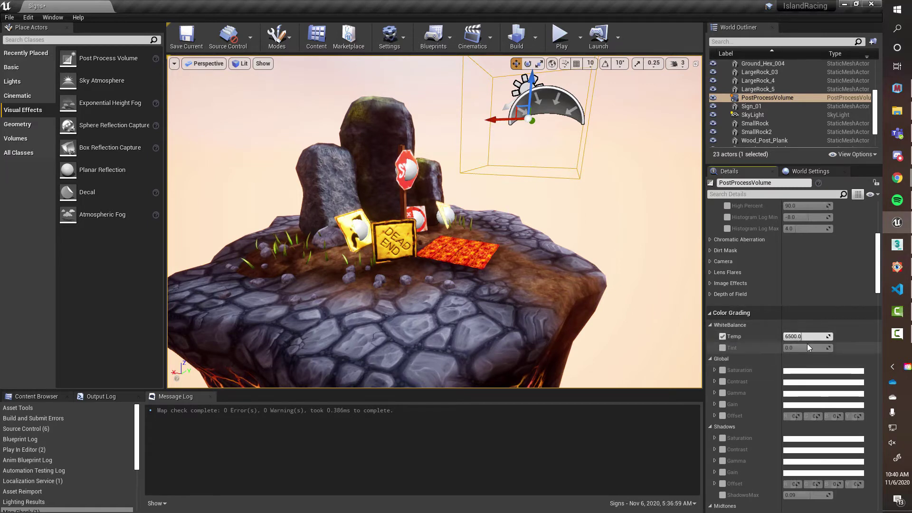
mouse_move(800, 338)
mouse_down()
mouse_move(815, 338)
mouse_move(799, 336)
mouse_up()
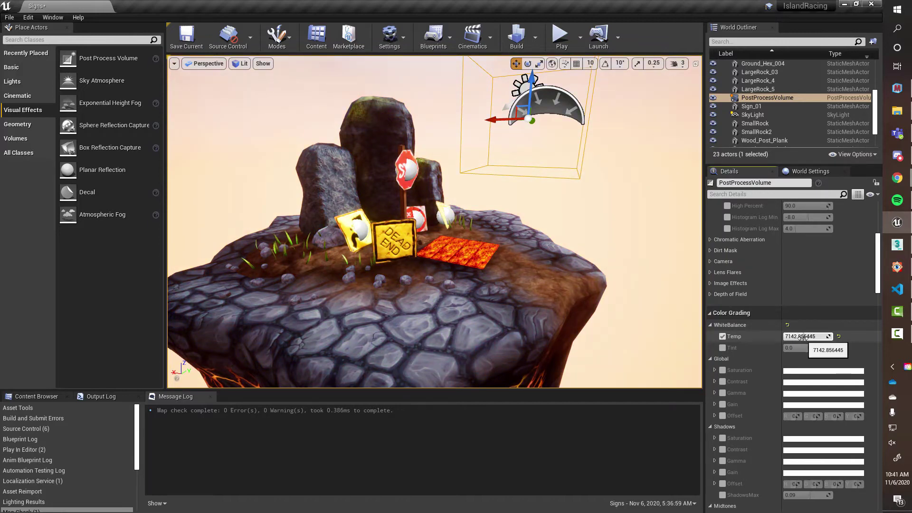
click(805, 337)
text(65)
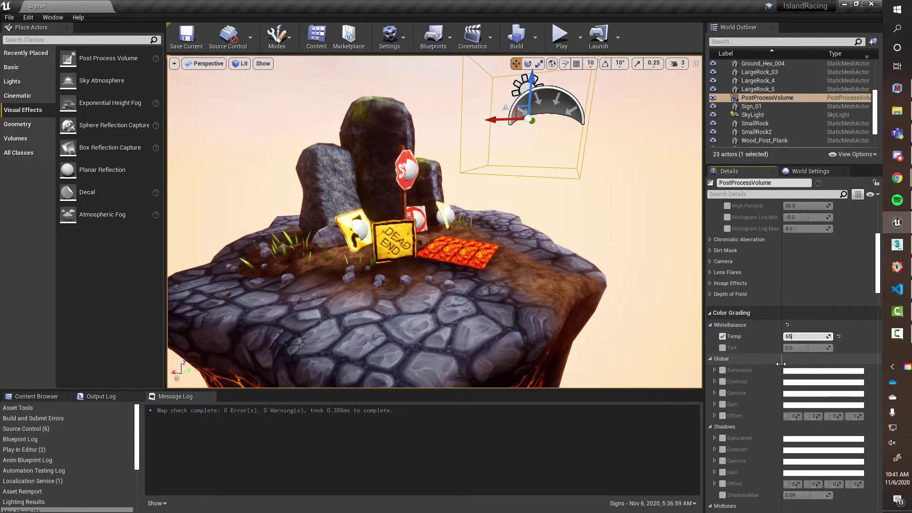
text(00)
key(Return)
right_drag(546, 285, 573, 302)
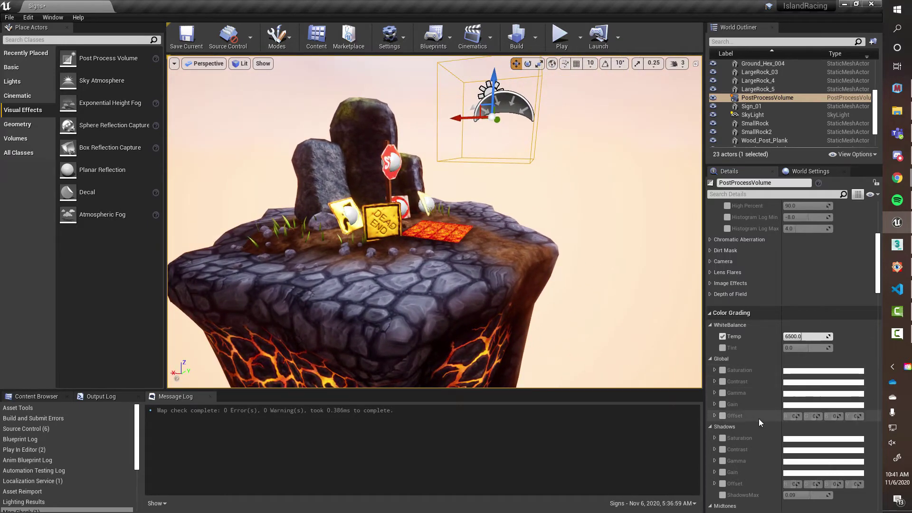
Step: Look through the Color Grading settings for shadows, midtones and highlights, down to the Film group
scroll(734, 385, down, 3)
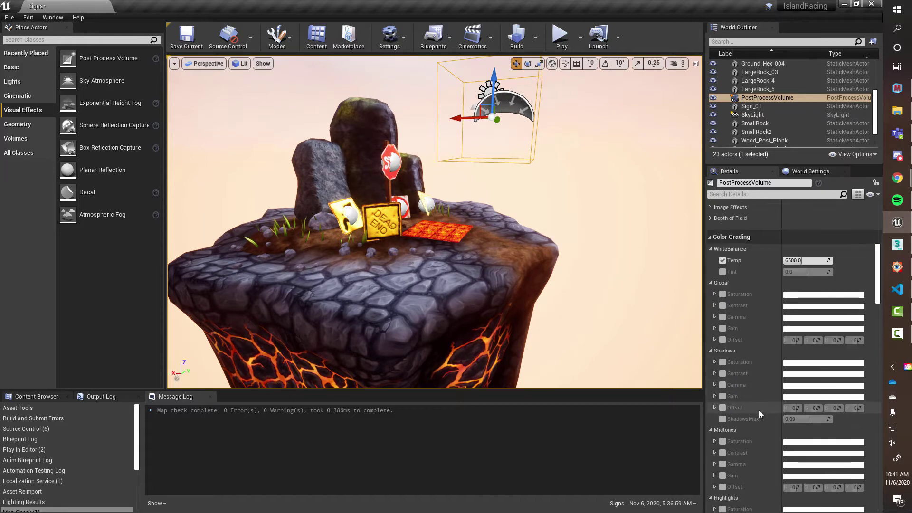
scroll(734, 385, down, 3)
scroll(734, 390, down, 3)
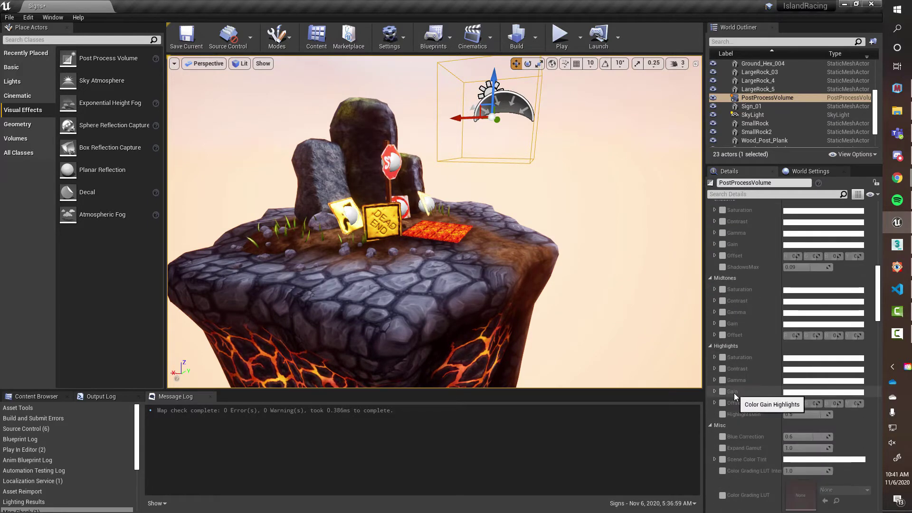
scroll(735, 403, down, 8)
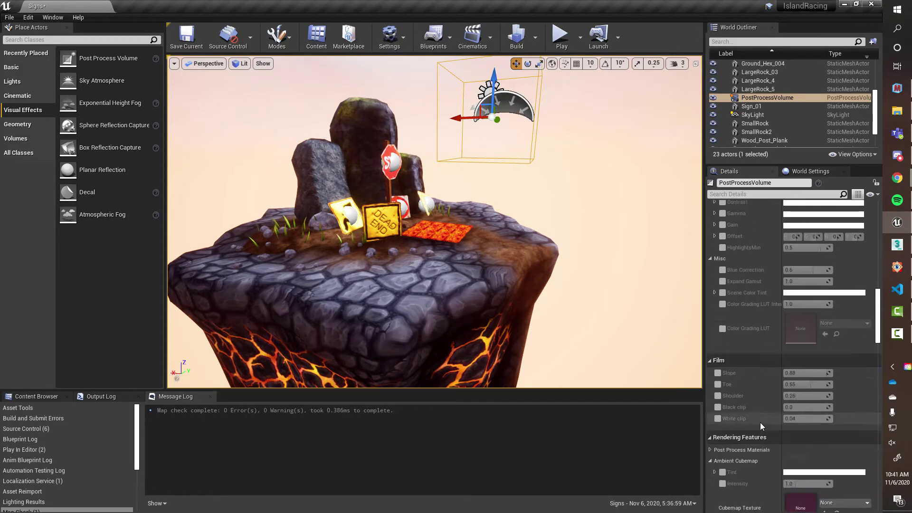
scroll(735, 411, up, 15)
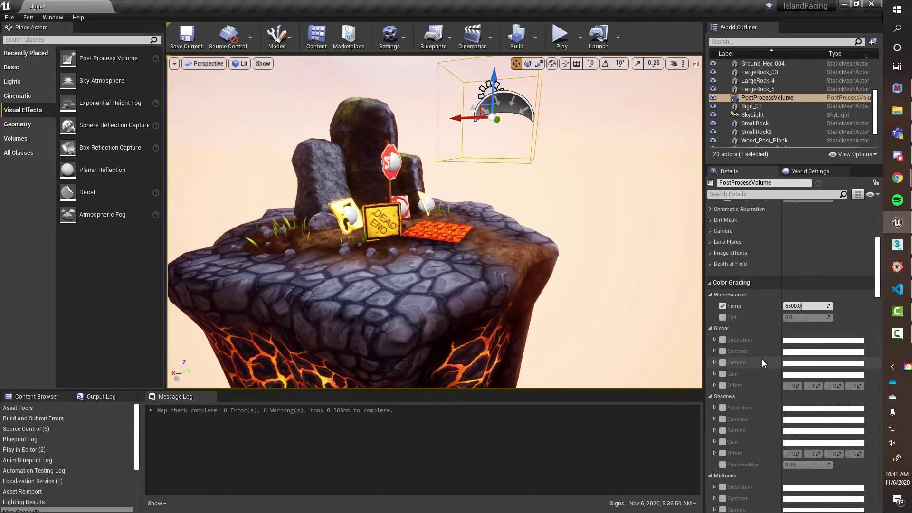
mouse_move(589, 280)
right_down()
mouse_move(597, 269)
mouse_move(563, 261)
mouse_move(583, 285)
right_up()
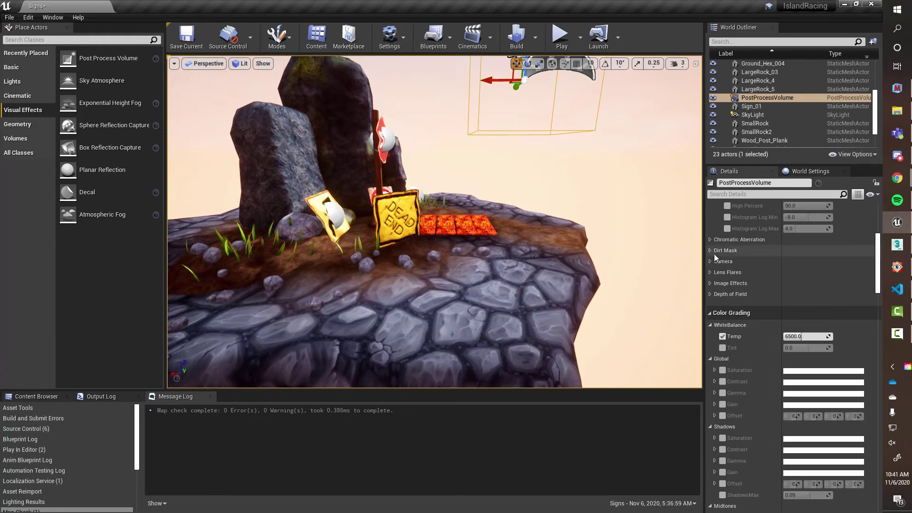
Step: Override the post process volume's Bloom with the Standard method and an Intensity of about 2.66, and inspect the glow up close
scroll(732, 269, up, 1)
scroll(732, 269, up, 7)
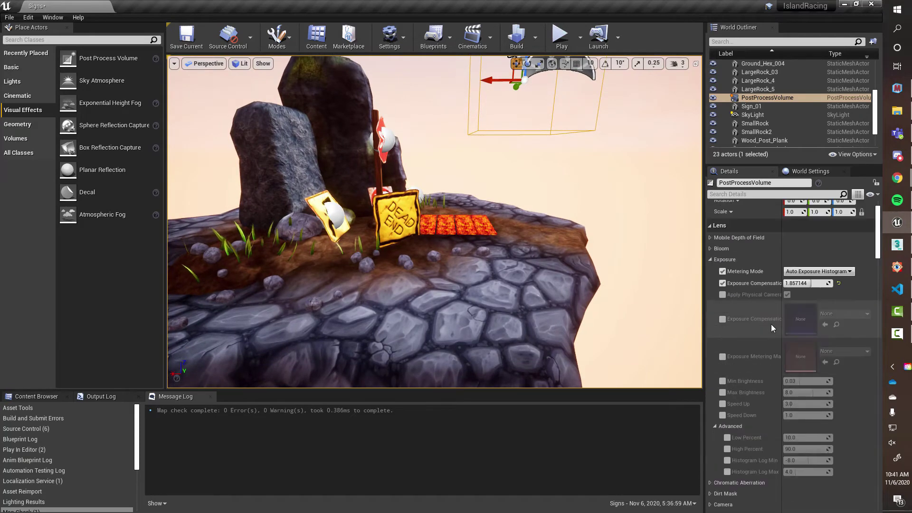
click(712, 249)
click(723, 261)
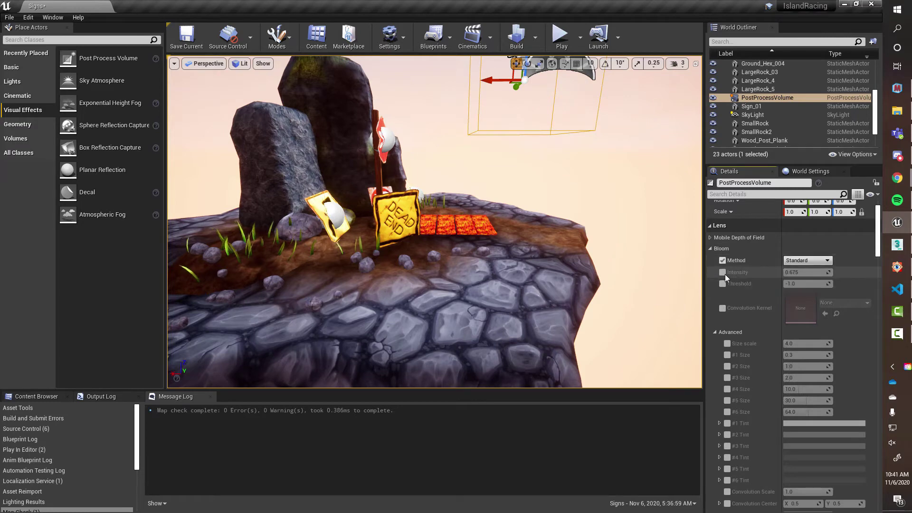
click(723, 273)
drag(792, 277, 800, 273)
key(w)
right_drag(435, 222, 553, 183)
key(a)
key(d)
key(a)
key(d)
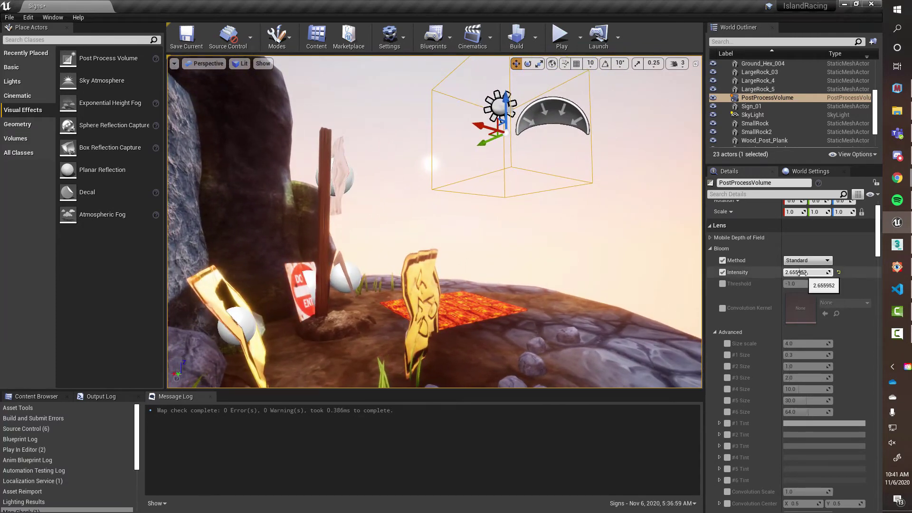
Step: Lower the Bloom Intensity to about 1.75 and examine its effect on the sun, signs and rocks
mouse_move(802, 274)
mouse_down()
mouse_move(784, 273)
mouse_move(795, 273)
mouse_up()
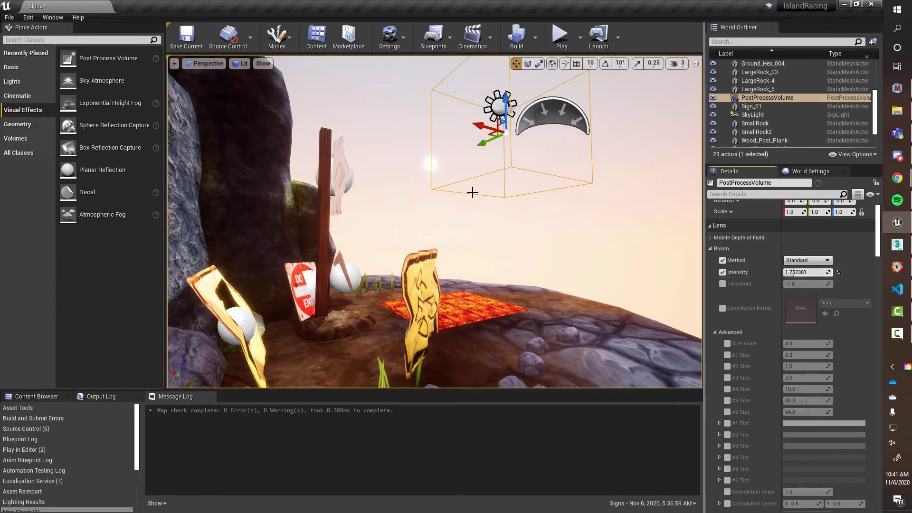
right_drag(473, 192, 393, 197)
key(w)
key(s)
key(d)
key(s)
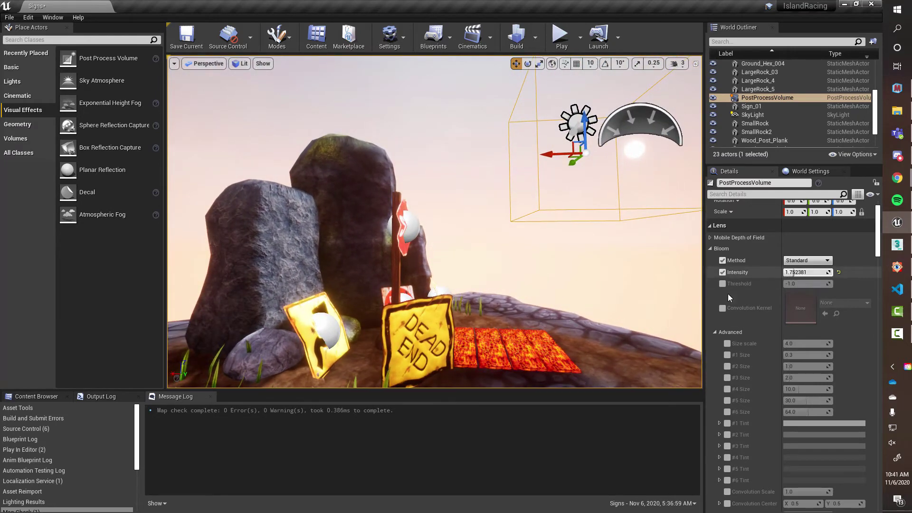
key(a)
right_drag(590, 259, 598, 239)
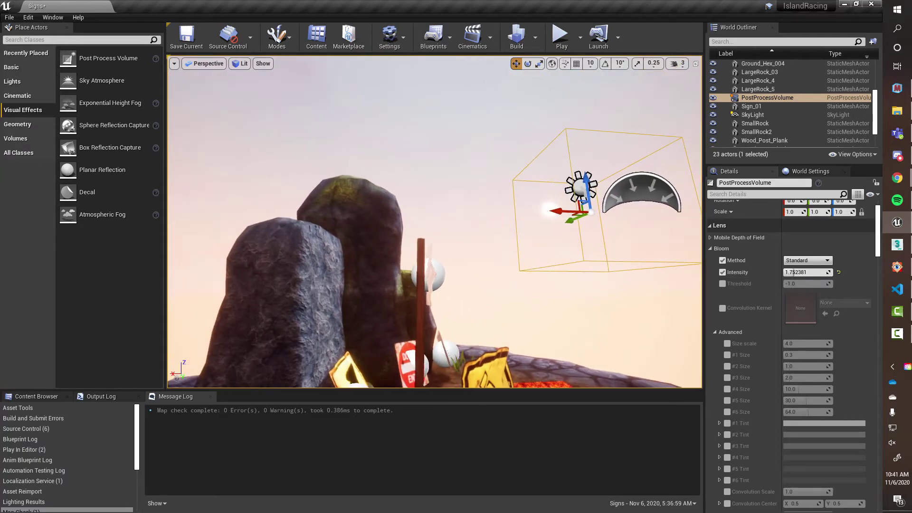
key(d)
right_drag(532, 273, 461, 281)
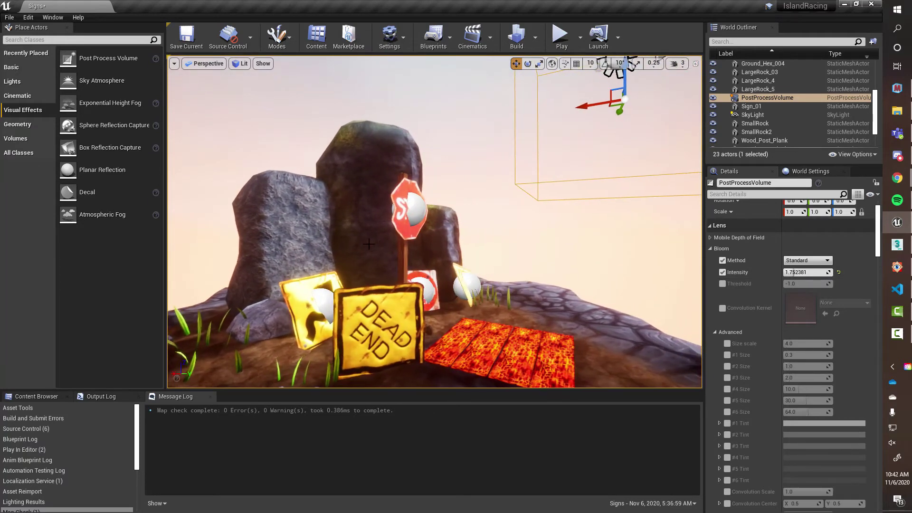
right_drag(404, 319, 339, 292)
key(w)
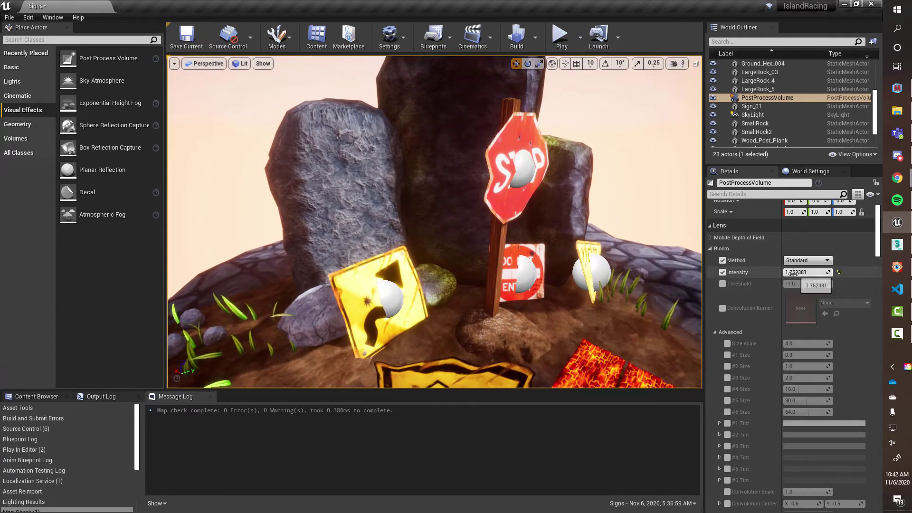
Step: Try a Bloom Intensity of about 2.37, settle on about 1.52, and collapse the Bloom settings
mouse_move(798, 272)
mouse_down()
mouse_move(827, 272)
mouse_move(788, 272)
mouse_move(798, 272)
mouse_up()
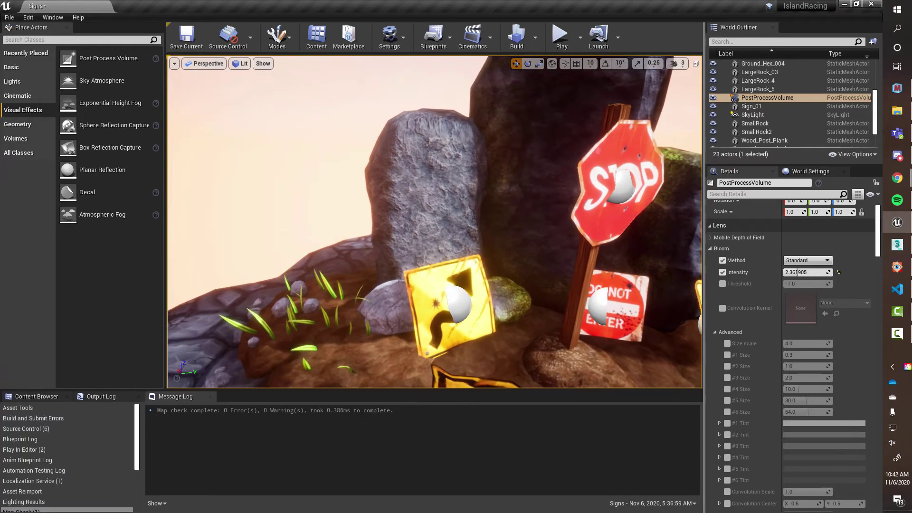
key(s)
right_drag(434, 221, 463, 299)
key(a)
key(w)
drag(799, 273, 791, 273)
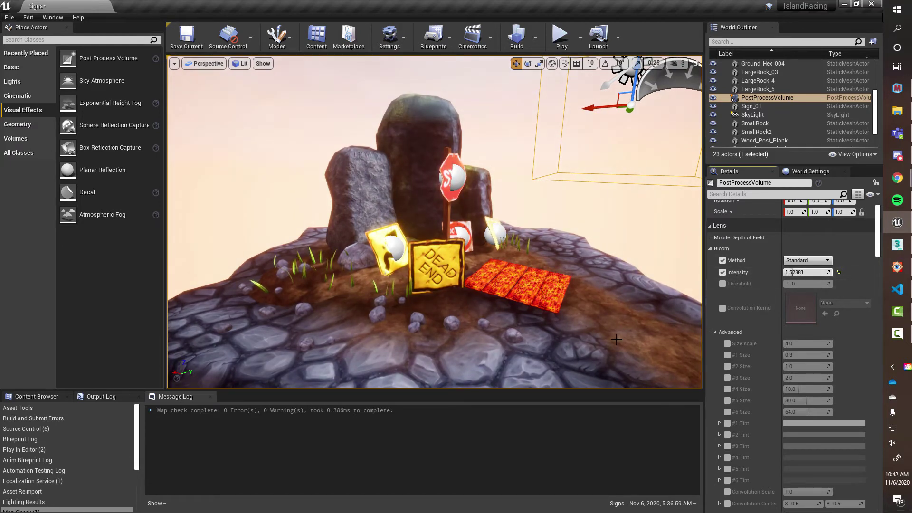
click(710, 248)
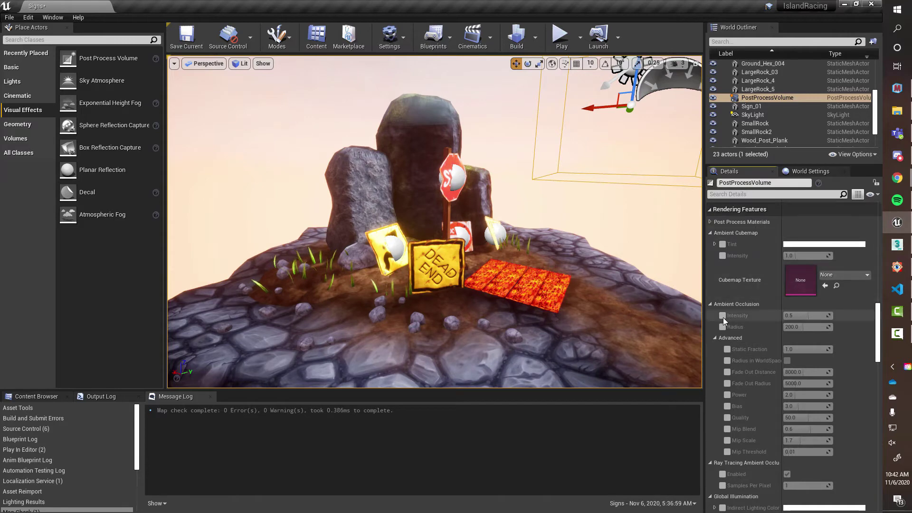
Step: Override the Ambient Occlusion of the post process volume with an Intensity of 0.8 and a Radius of about 42.95
alt+drag(589, 285, 649, 307)
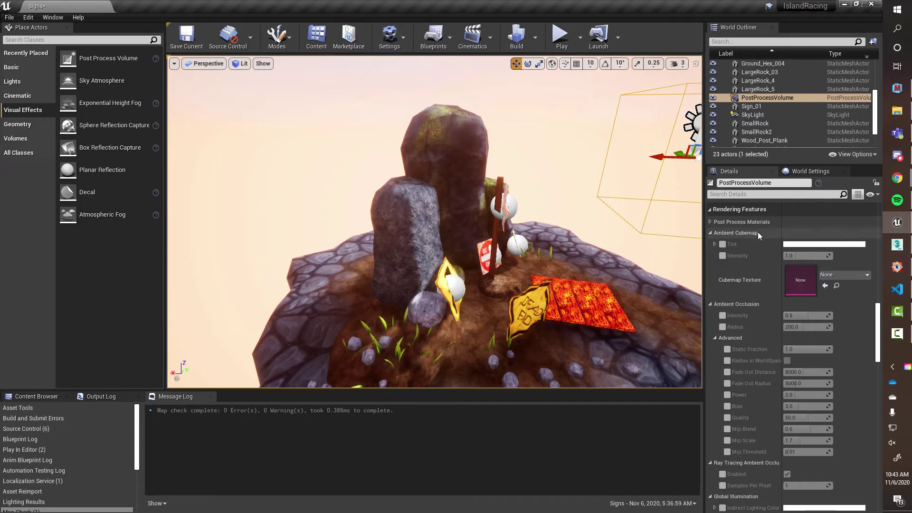
click(723, 316)
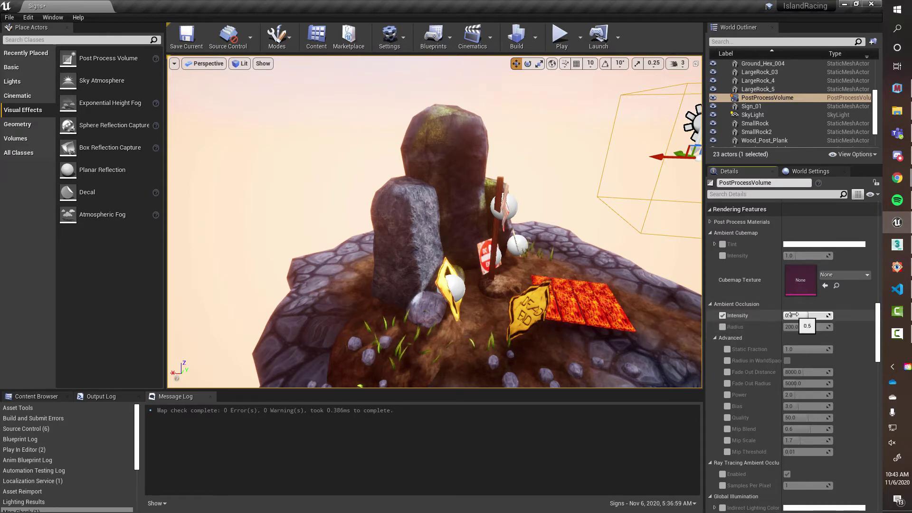
mouse_move(801, 316)
mouse_down()
mouse_move(827, 315)
mouse_move(791, 315)
mouse_move(829, 315)
mouse_move(801, 316)
mouse_move(814, 315)
mouse_up()
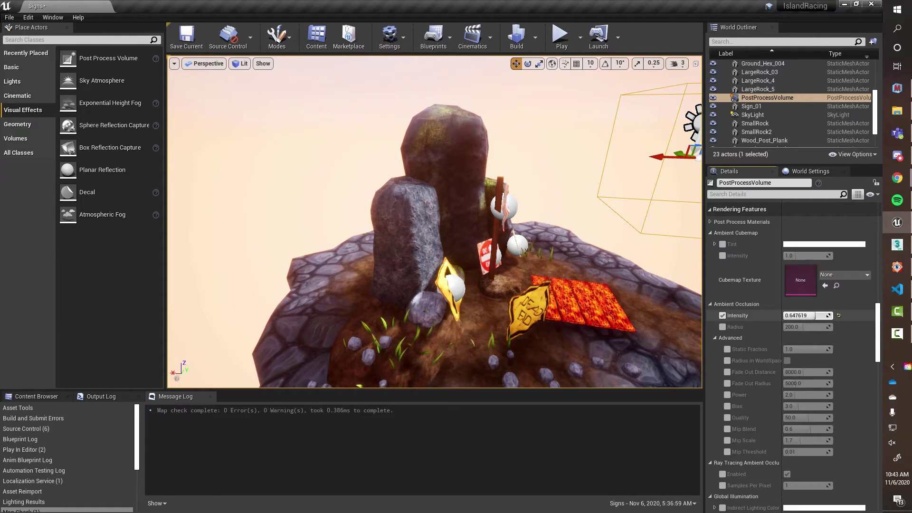
click(723, 327)
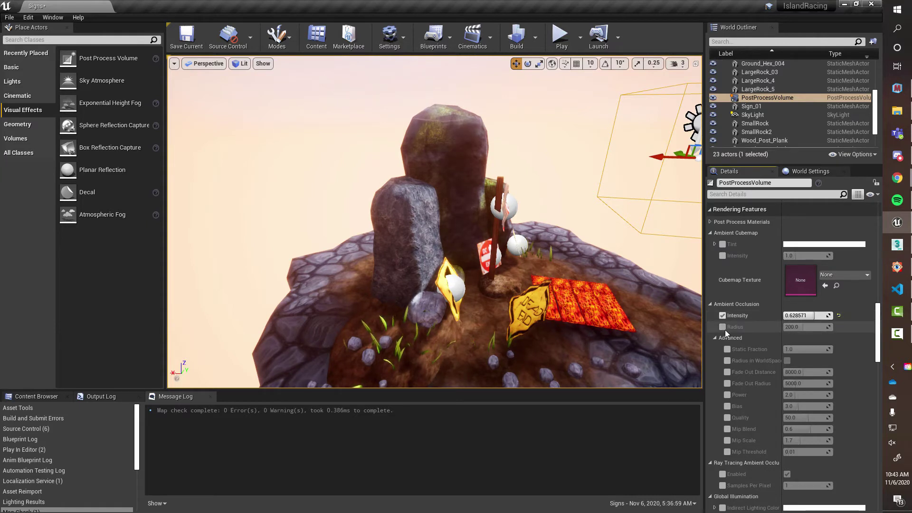
mouse_move(798, 327)
mouse_down()
mouse_move(825, 327)
mouse_move(786, 327)
mouse_up()
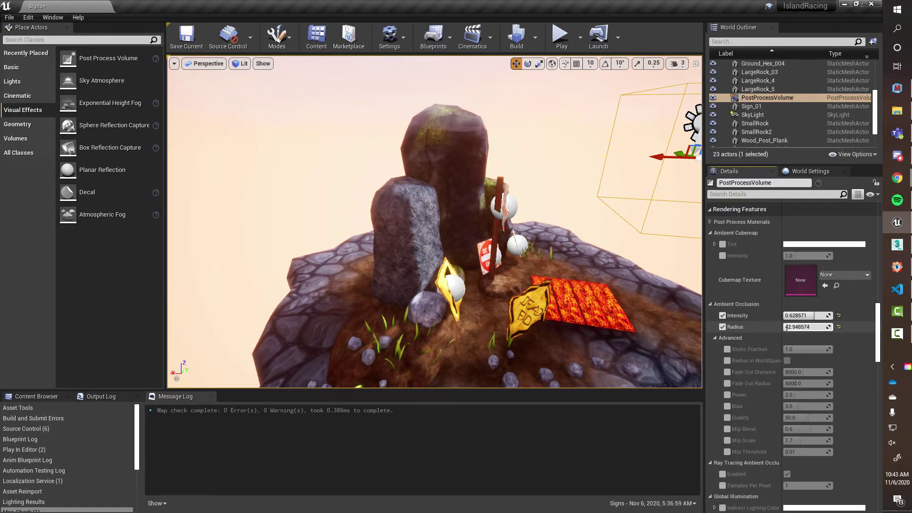
mouse_move(814, 315)
mouse_down()
mouse_move(830, 315)
mouse_move(786, 319)
mouse_up()
right_drag(435, 222, 468, 204)
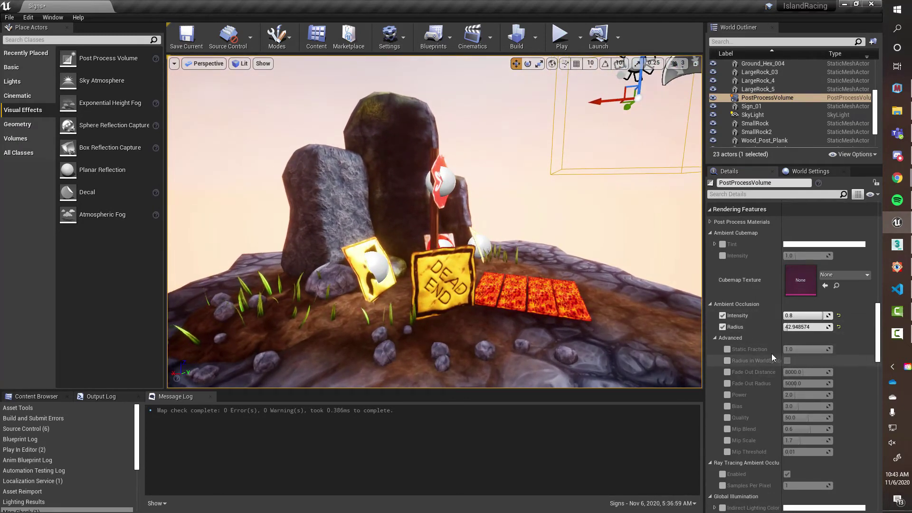
Step: Expand the Depth of Field settings in the post process volume's Lens category
scroll(808, 378, down, 6)
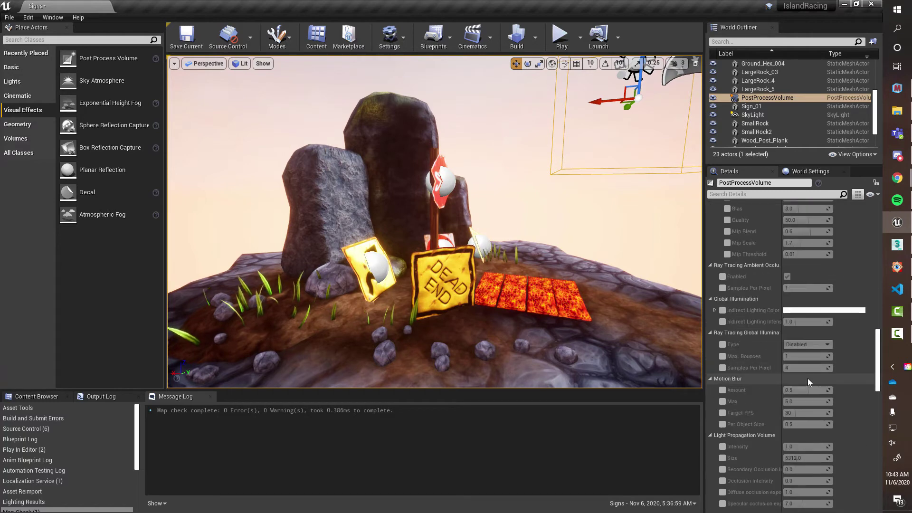
scroll(807, 379, up, 1)
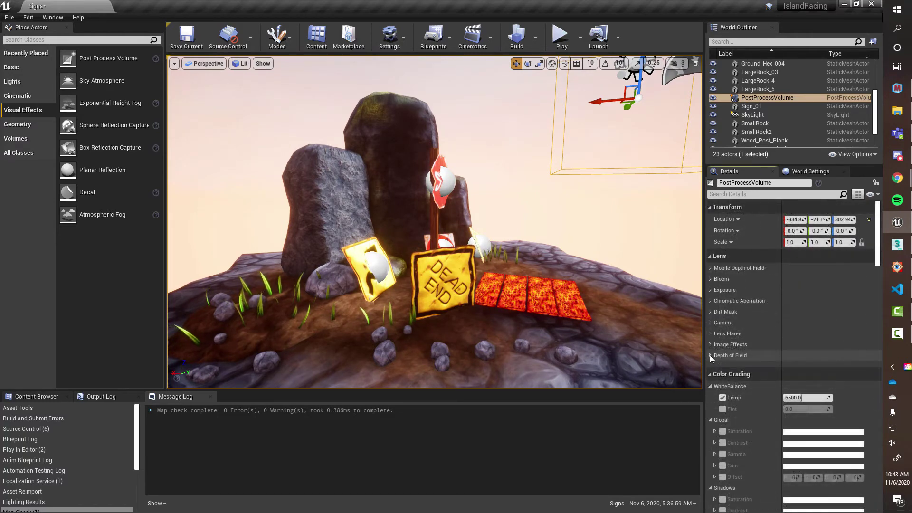
click(710, 356)
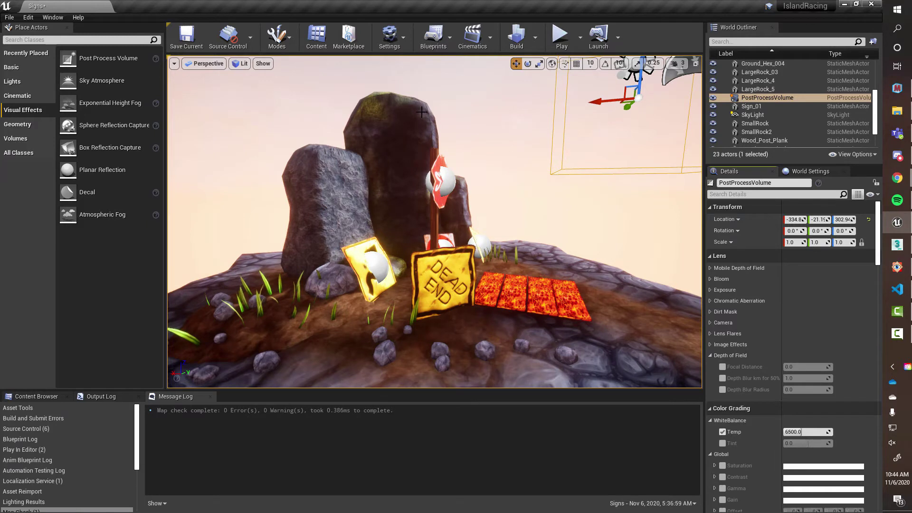
Step: Override the Depth of Field Focal Distance with about 572.37 in the post process volume and collapse the Depth of Field settings
click(722, 367)
mouse_move(806, 367)
mouse_down()
mouse_move(822, 367)
mouse_move(784, 366)
mouse_move(806, 367)
mouse_up()
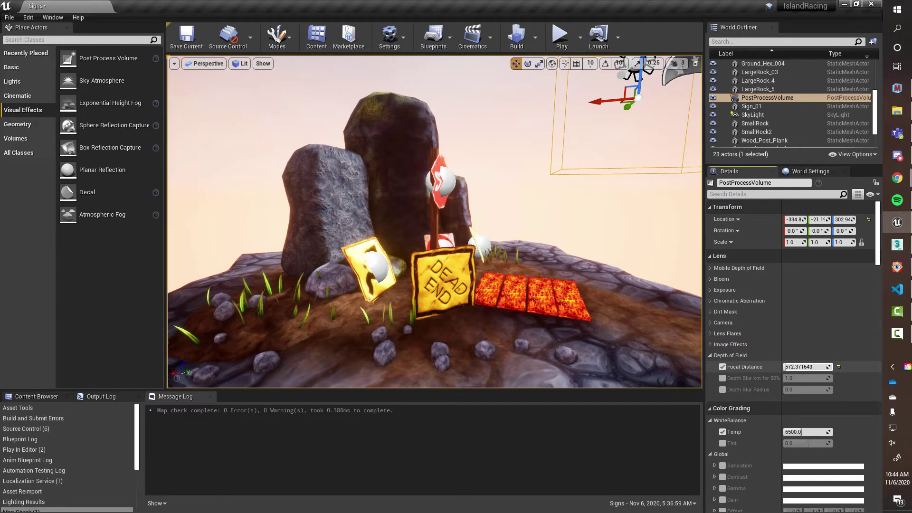
click(712, 355)
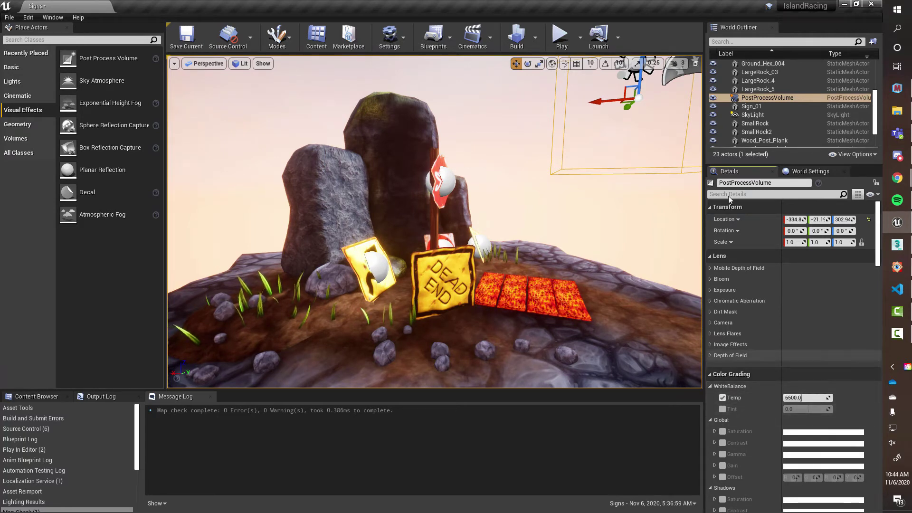
mouse_move(579, 298)
right_down()
mouse_move(575, 306)
mouse_move(579, 299)
right_up()
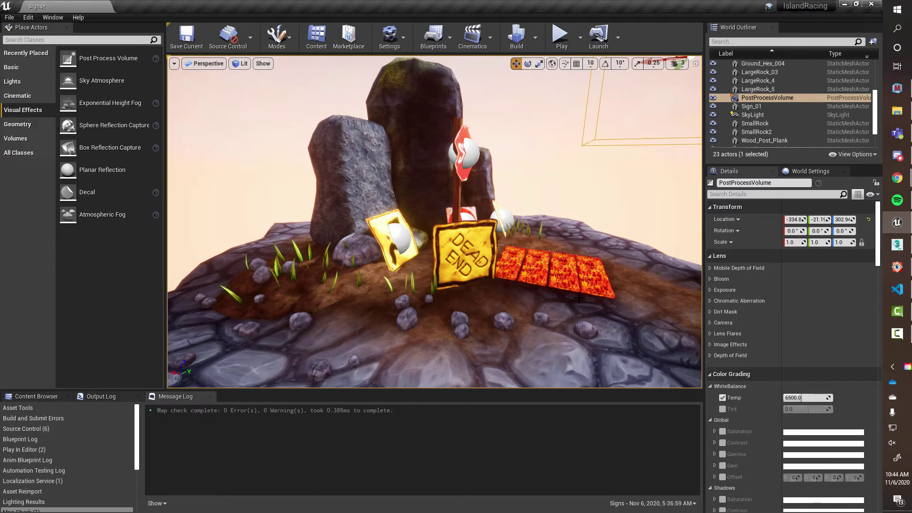
mouse_move(579, 299)
right_down()
mouse_move(579, 277)
mouse_move(577, 301)
right_up()
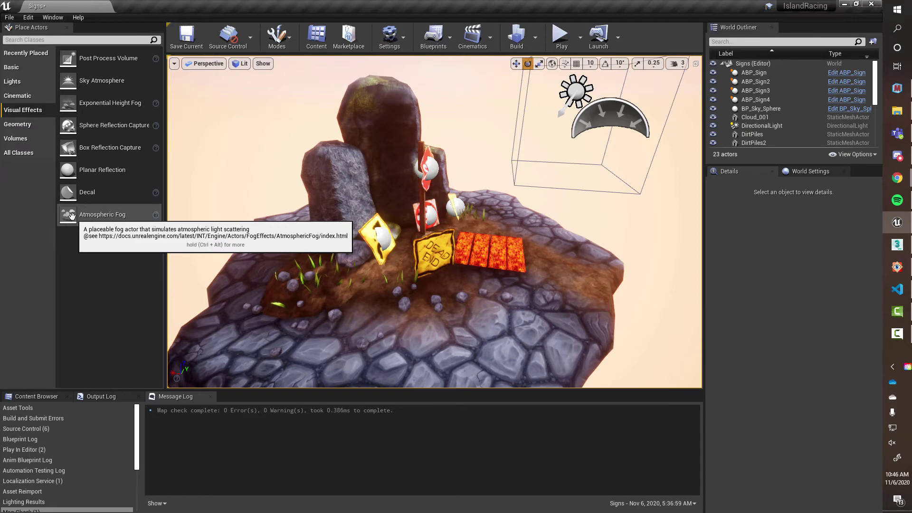
Step: Place an Atmospheric Fog actor in the level beside the lava tiles
drag(72, 216, 491, 299)
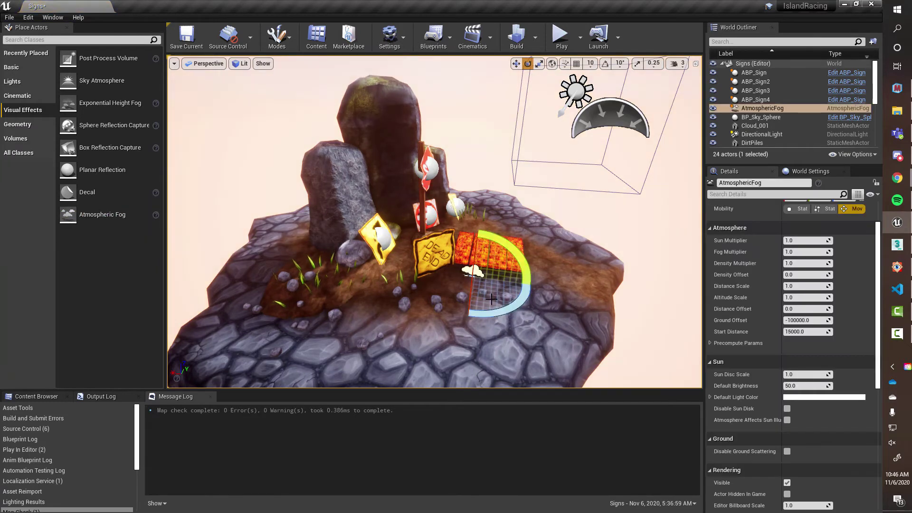
key(w)
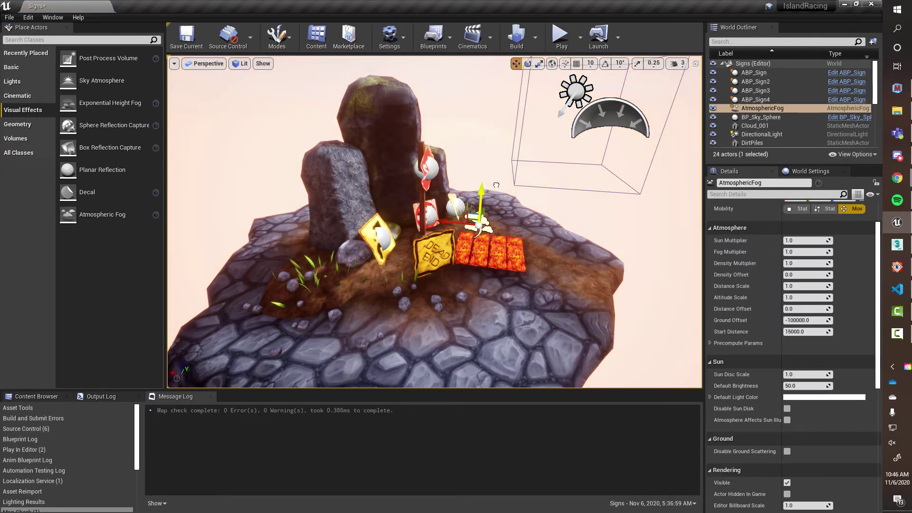
right_drag(503, 205, 656, 278)
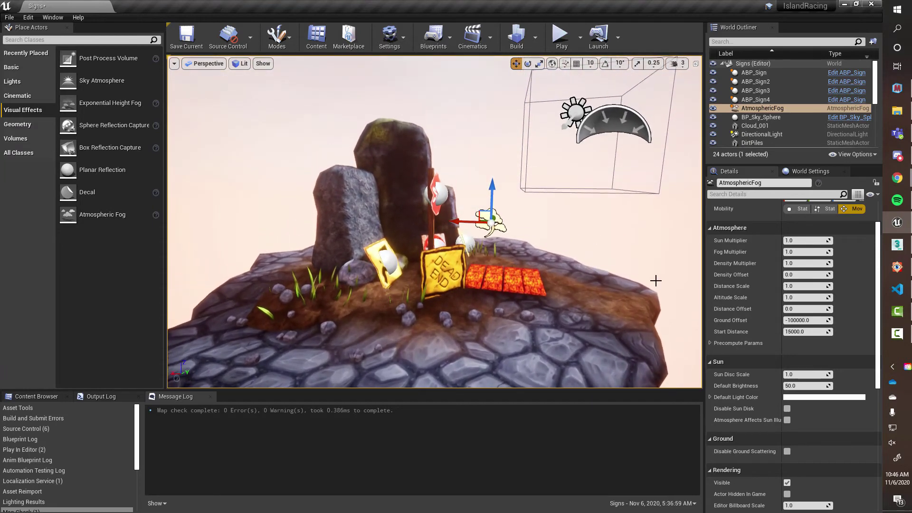
right_drag(551, 281, 556, 239)
mouse_move(533, 87)
right_down()
mouse_move(544, 79)
mouse_move(538, 71)
right_up()
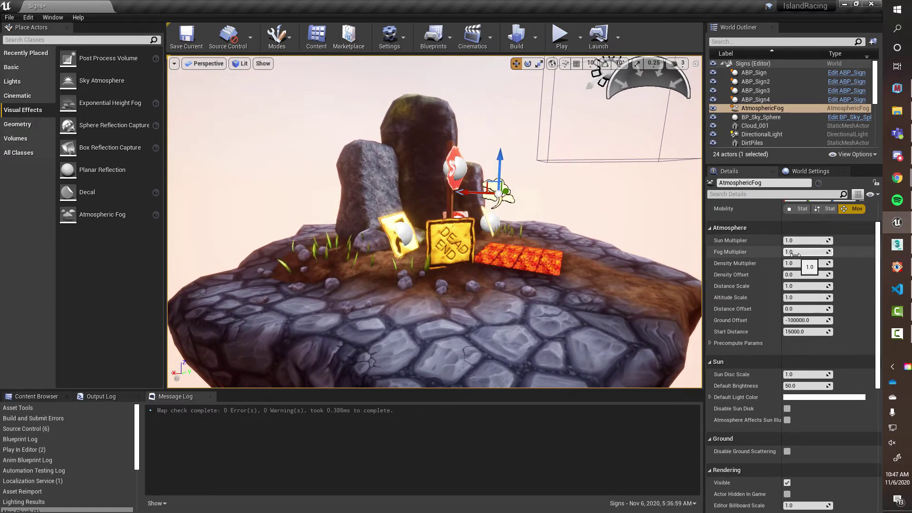
Step: Set the atmospheric fog's Fog Multiplier to about 69.98 and its Density Multiplier to 0.001
drag(801, 251, 850, 250)
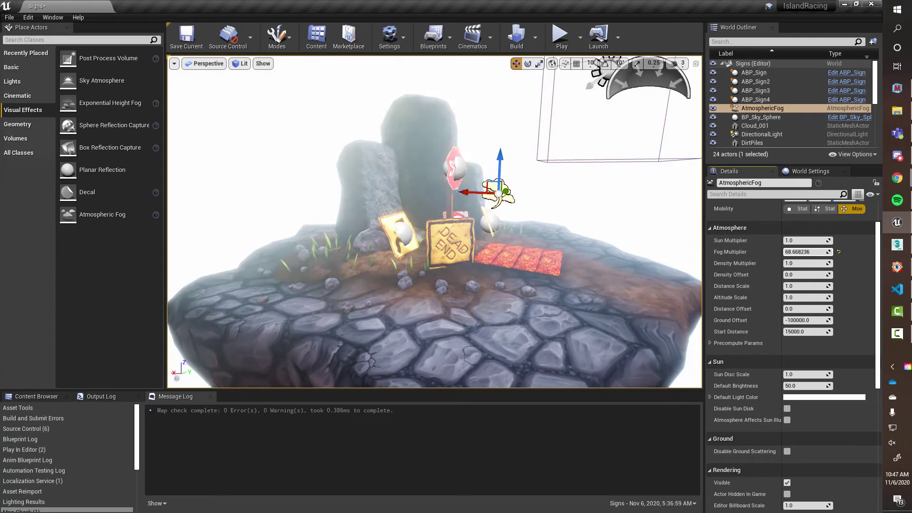
mouse_move(513, 262)
right_down()
mouse_move(522, 254)
mouse_move(544, 263)
mouse_move(520, 259)
right_up()
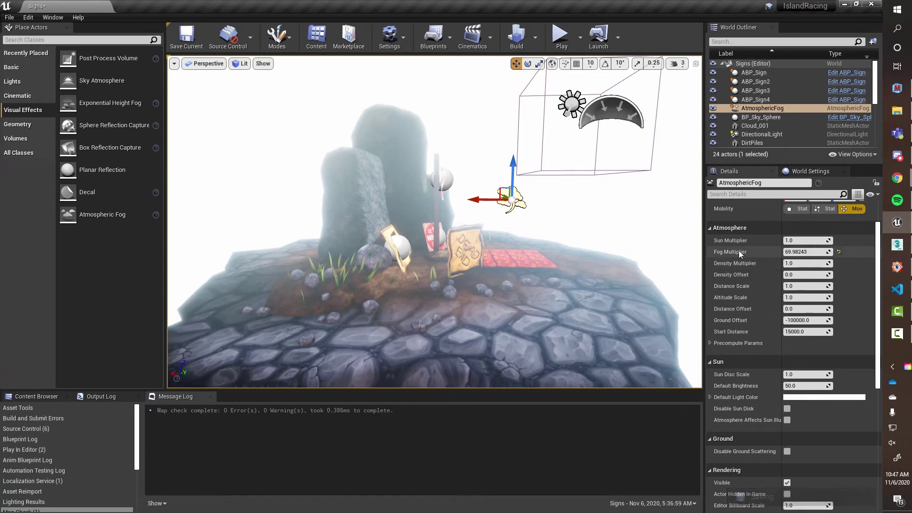
drag(793, 264, 822, 264)
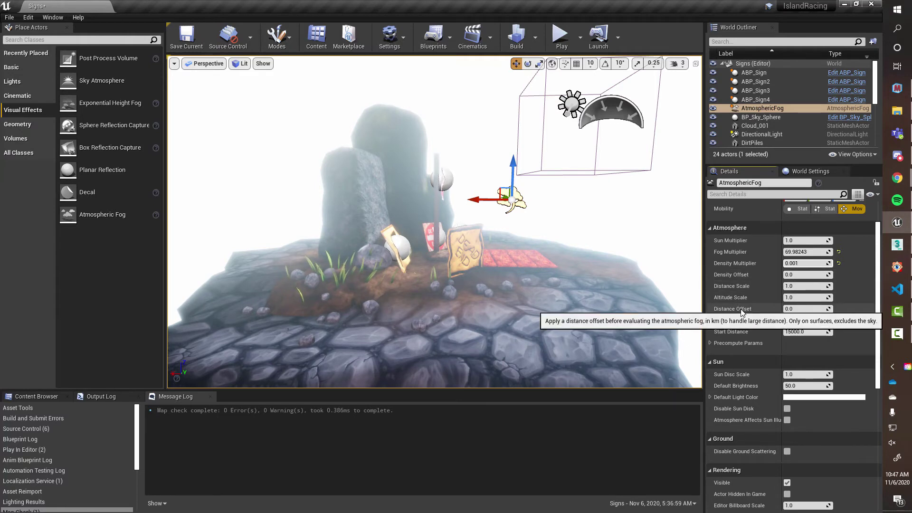
Step: Toggle the atmospheric fog's rendering visibility repeatedly to compare the scene with and without fog
scroll(755, 291, down, 5)
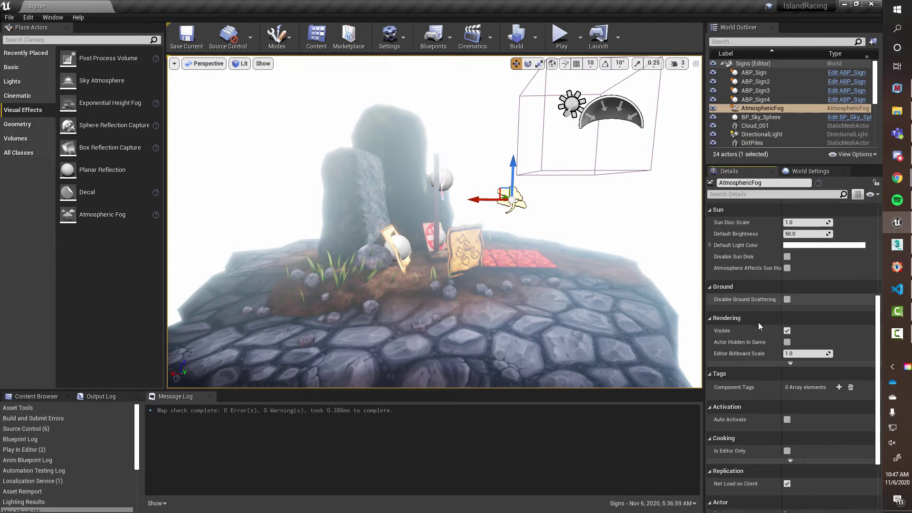
click(790, 332)
click(789, 332)
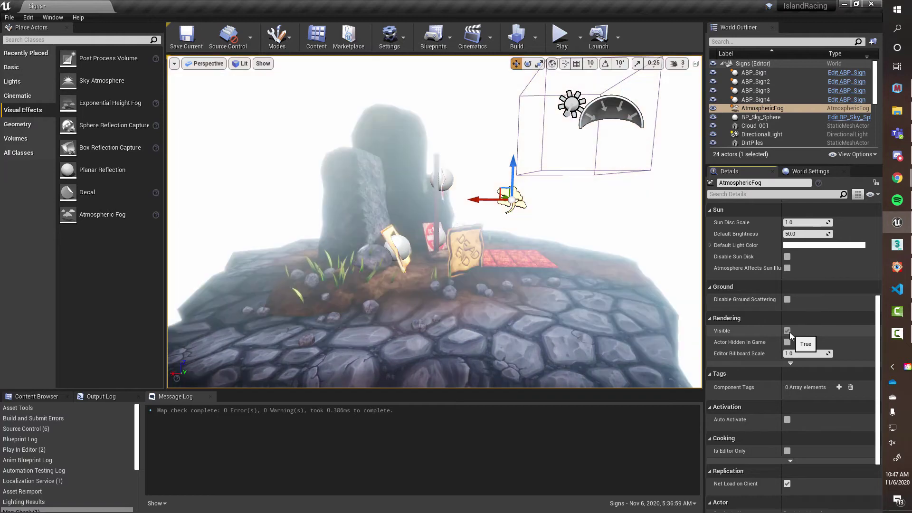
click(790, 332)
click(790, 332)
click(789, 332)
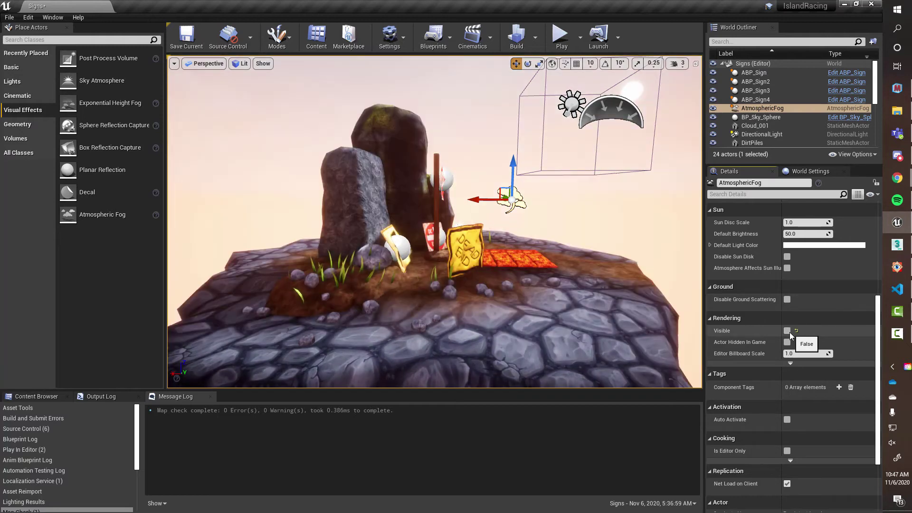
click(790, 332)
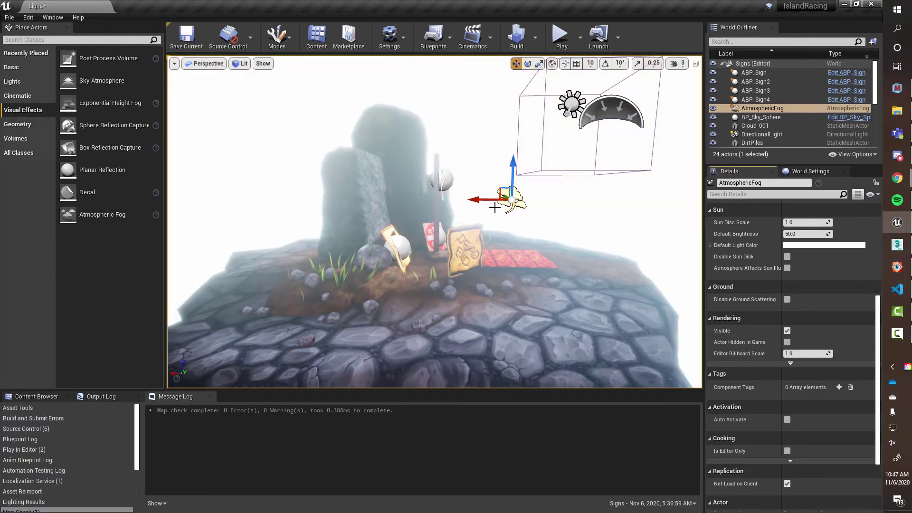
Step: Turn off the Bloom Method and Intensity overrides of the post process volume to compare the fog's look
click(560, 170)
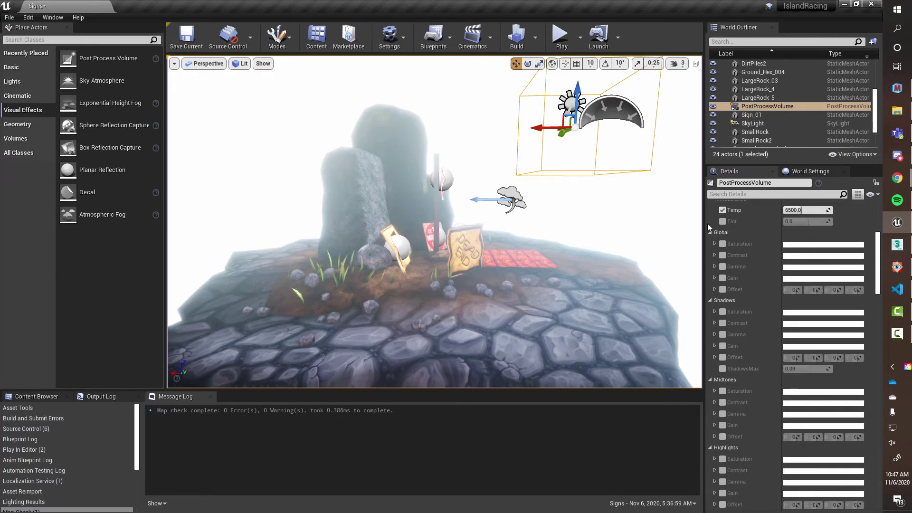
scroll(775, 268, up, 5)
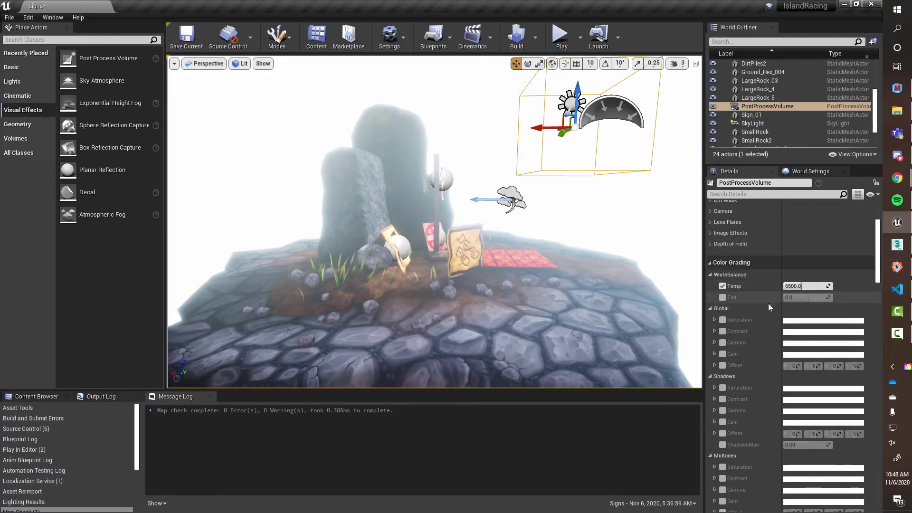
scroll(761, 302, up, 7)
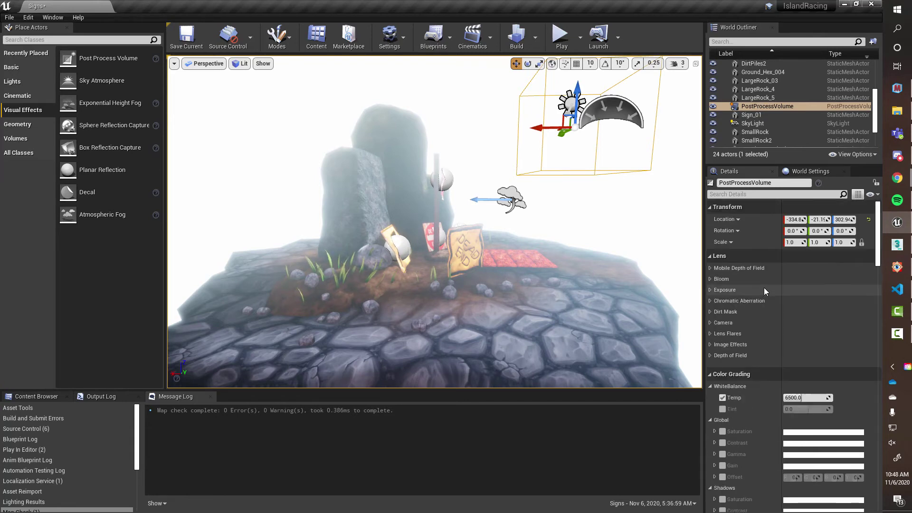
click(710, 279)
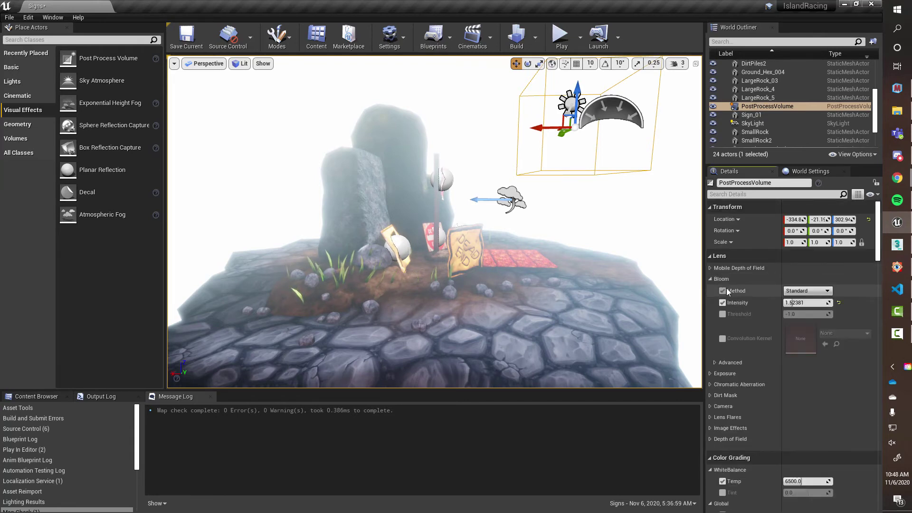
click(724, 290)
click(723, 302)
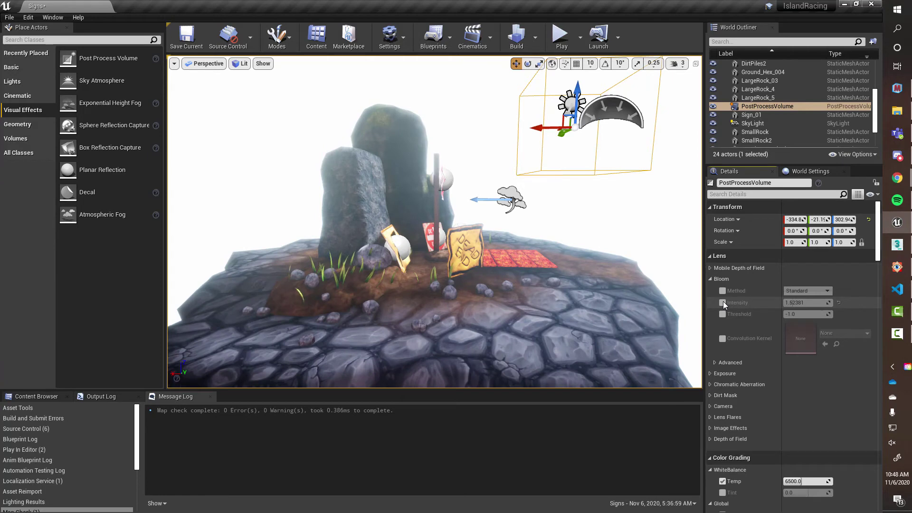
click(723, 303)
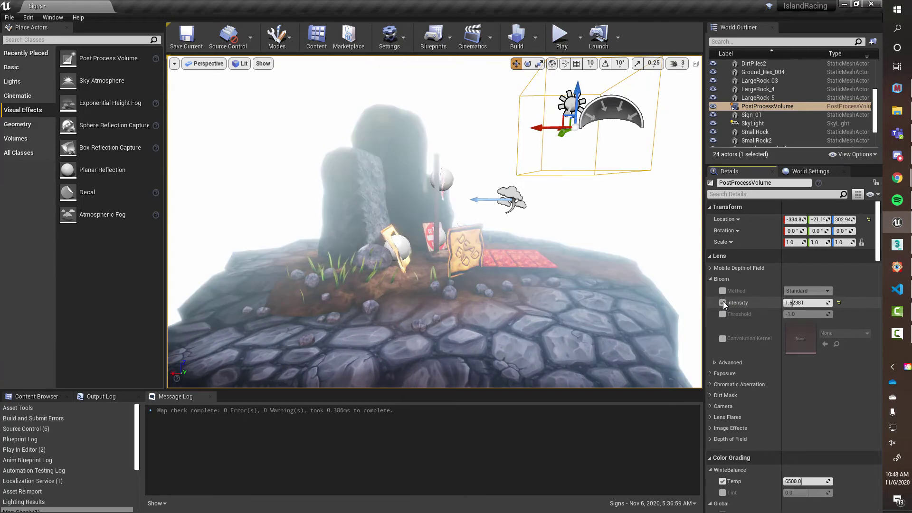
click(724, 302)
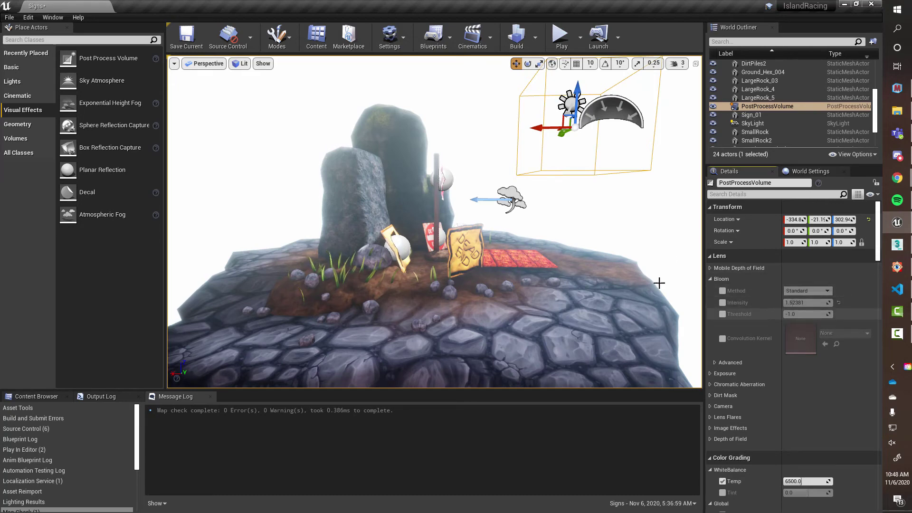
Step: Lower the atmospheric fog's Fog Multiplier to about 56.52
click(511, 193)
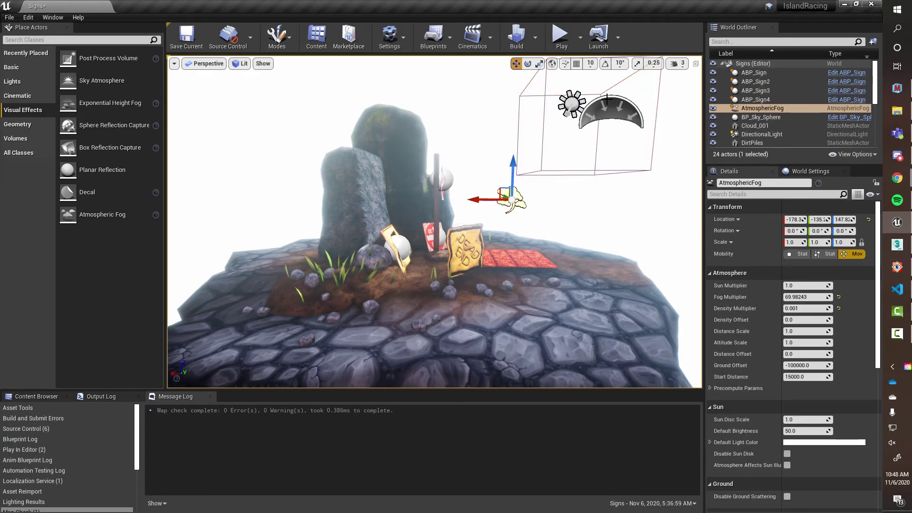
click(596, 170)
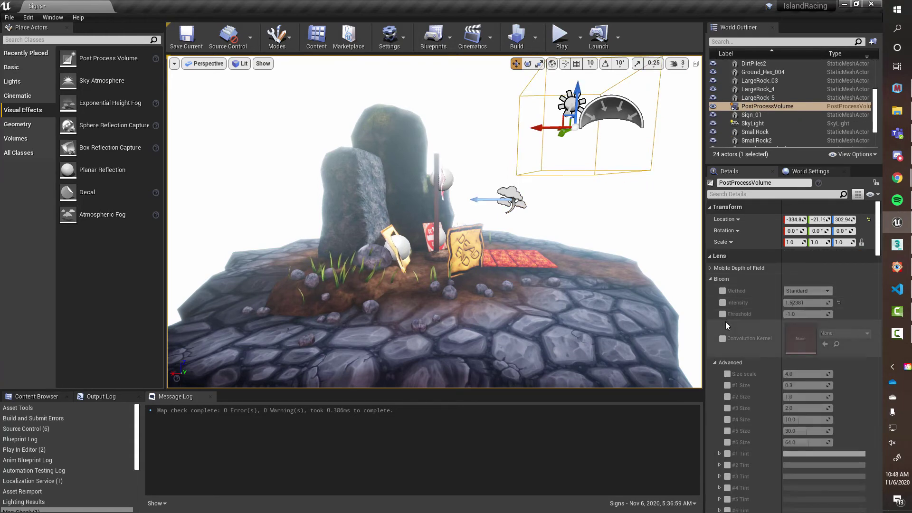
click(516, 194)
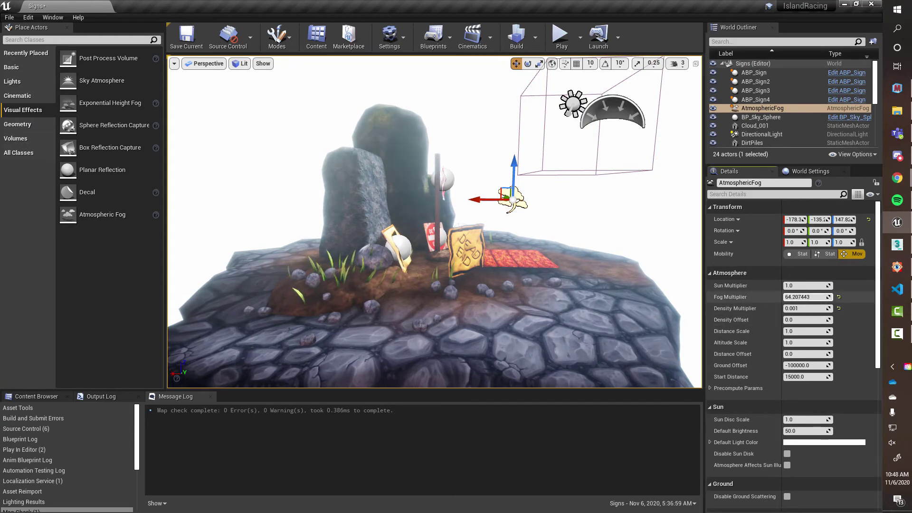
drag(808, 297, 797, 297)
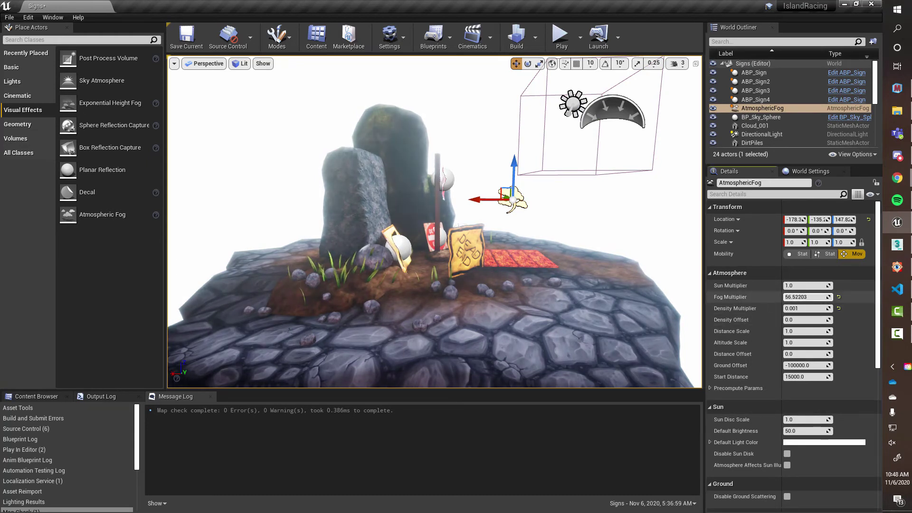
Step: Enable the post process volume's Bloom Method and Intensity overrides, set the Intensity to about 0.76, and select the atmospheric fog
click(621, 170)
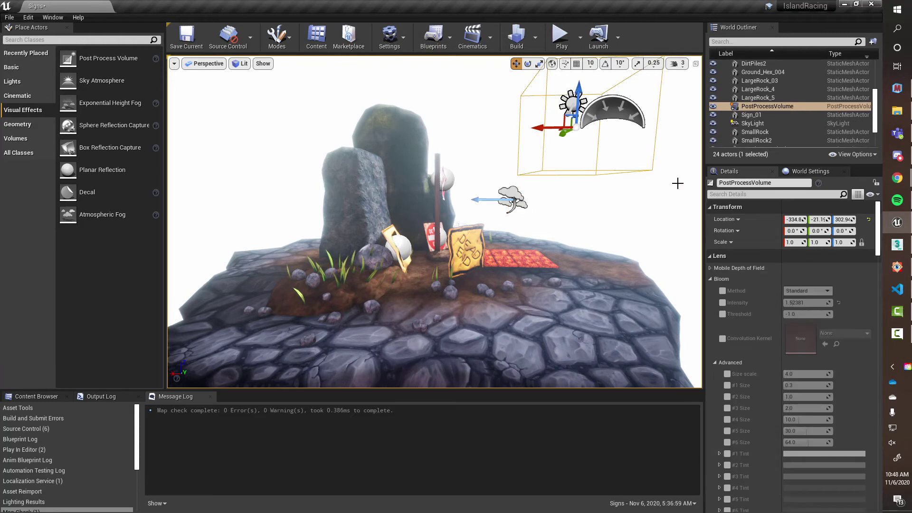
click(723, 291)
click(724, 302)
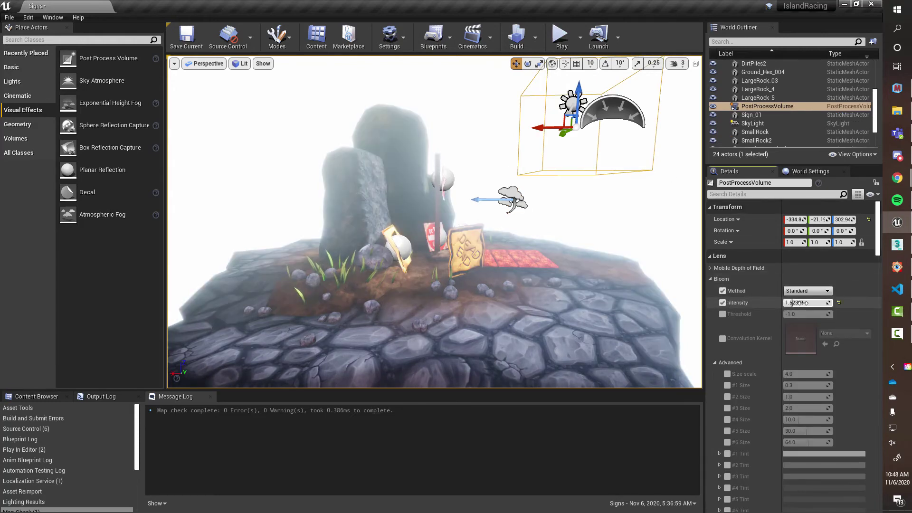
drag(803, 303, 799, 303)
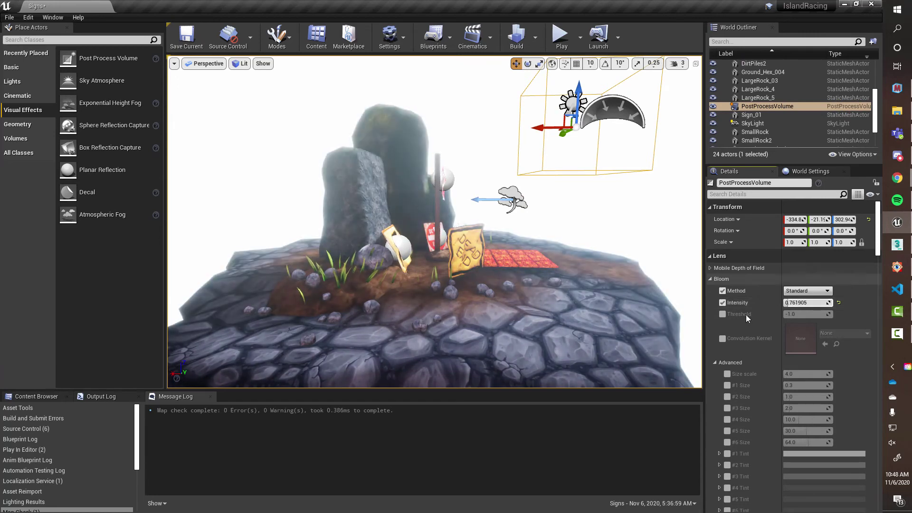
click(511, 196)
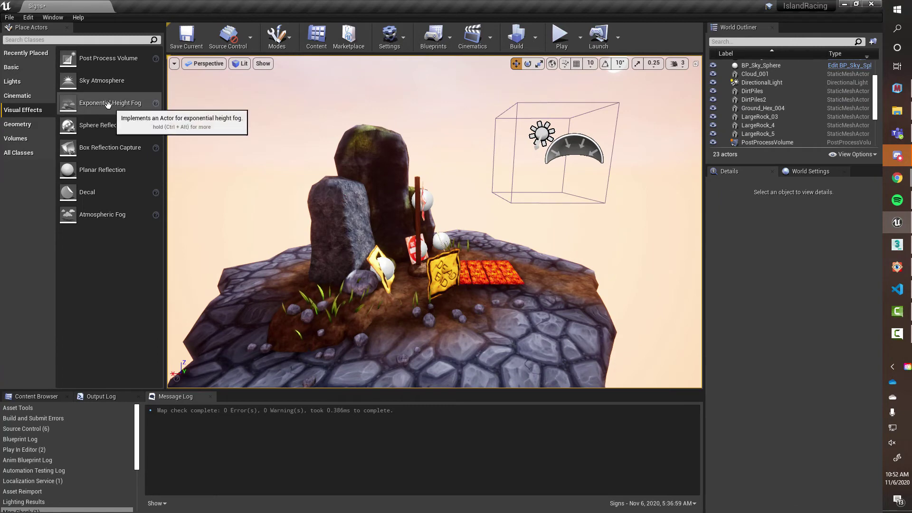
Step: Place an Exponential Height Fog actor in the level near the lava tiles
drag(91, 103, 488, 209)
key(w)
key(a)
right_drag(514, 303, 549, 302)
key(d)
key(w)
key(s)
key(a)
key(s)
right_drag(660, 287, 650, 291)
key(d)
scroll(764, 284, up, 10)
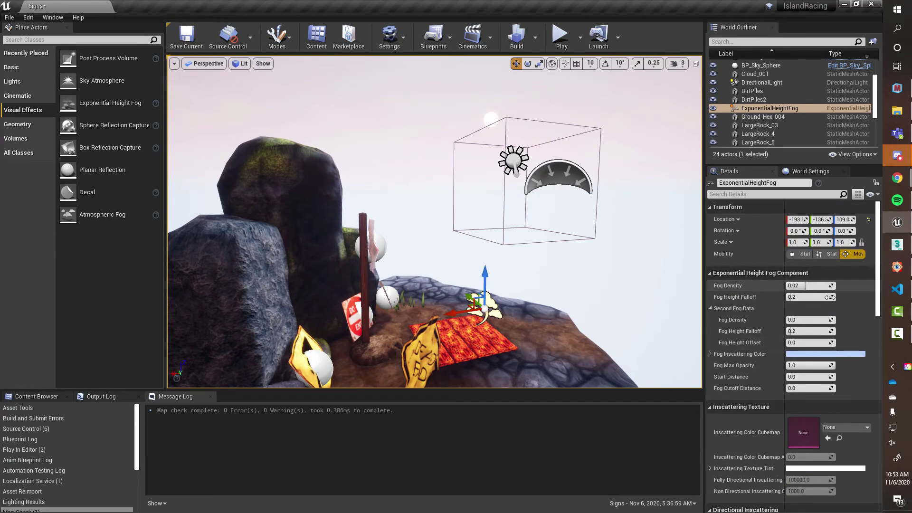
Step: Set the exponential height fog's main Fog Density to 0.05
drag(794, 287, 827, 288)
right_drag(674, 299, 666, 333)
mouse_move(493, 231)
right_down()
mouse_move(493, 243)
mouse_move(493, 223)
mouse_move(484, 233)
right_up()
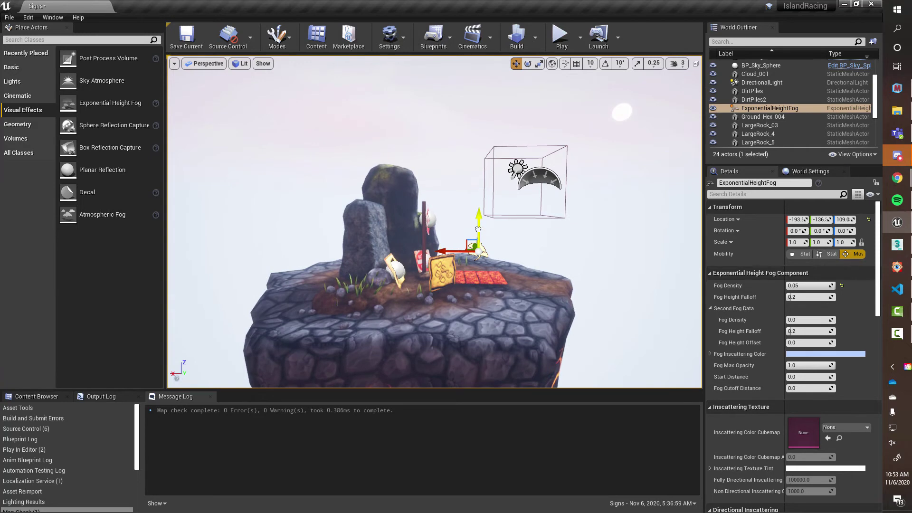
Step: Move the exponential height fog vertically to a Z location of about 118.7 and set its main Fog Height Falloff to 2.0
drag(480, 219, 477, 388)
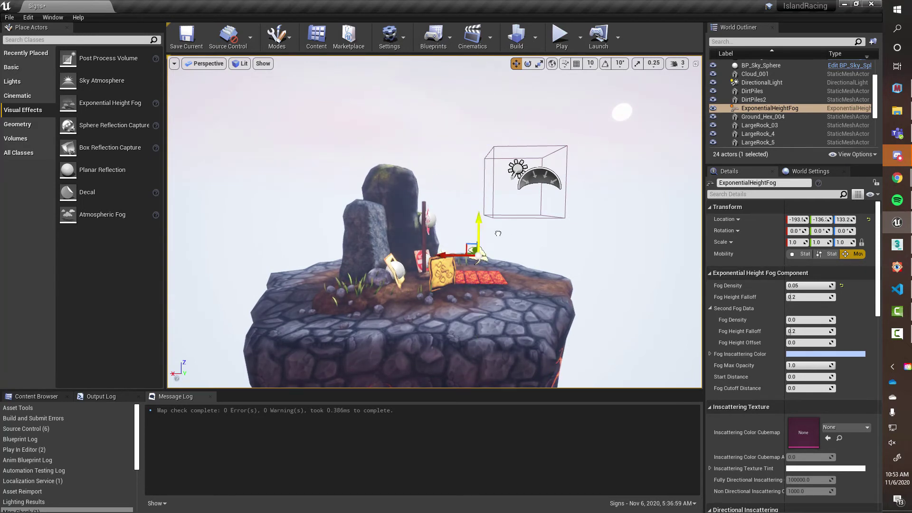
drag(507, 287, 463, 248)
drag(472, 375, 472, 494)
drag(507, 226, 507, 224)
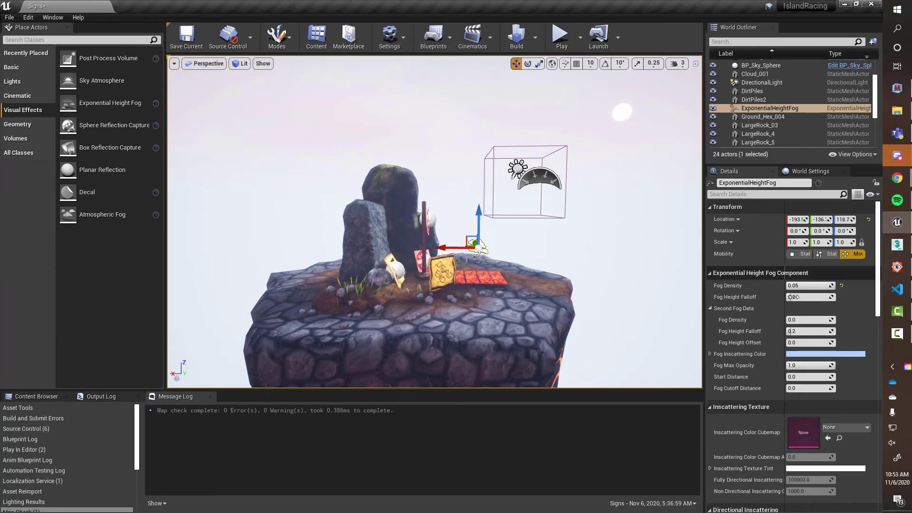
drag(794, 296, 832, 306)
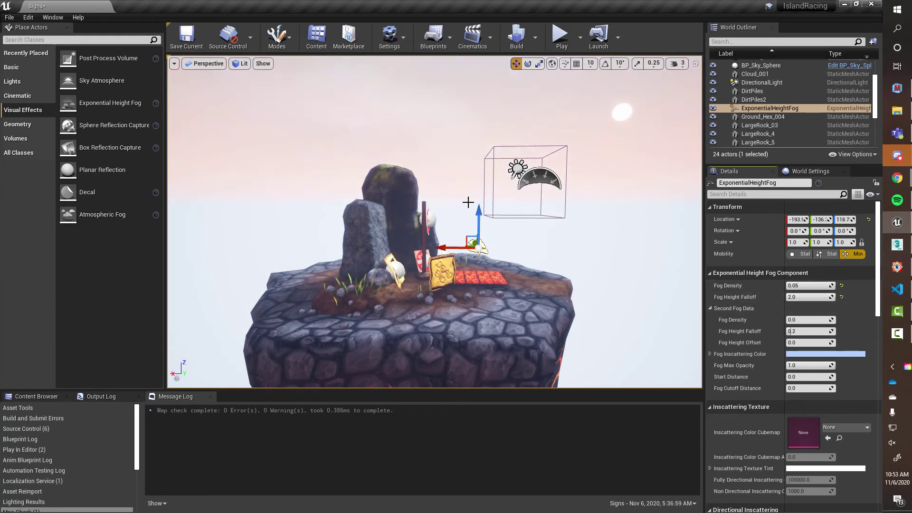
Step: Lower the exponential height fog to a Z location of about 103.4 and set its main Fog Height Falloff to about 0.57
drag(480, 210, 478, 67)
drag(446, 30, 373, 215)
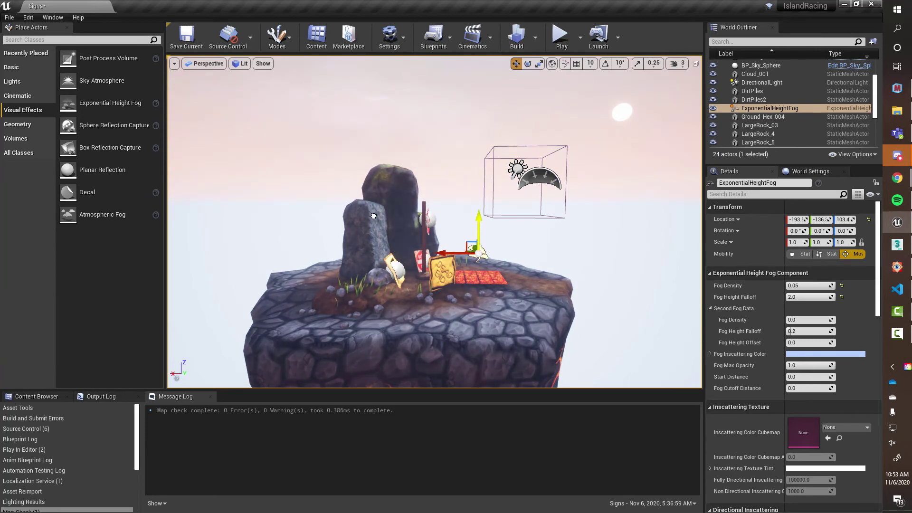
drag(805, 297, 792, 297)
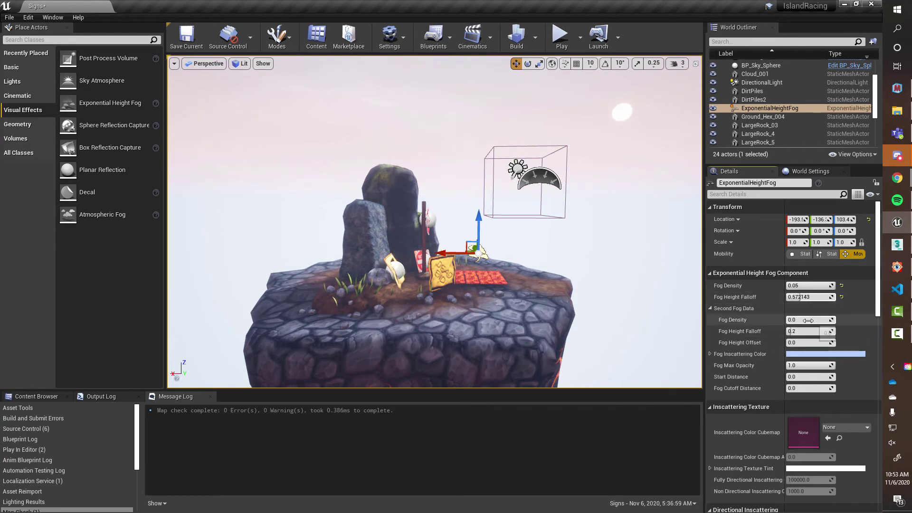
Step: Try a second fog layer density of 0.05, then set its Fog Height Falloff to 0.001 and its Fog Density to 0.0
drag(808, 320, 814, 320)
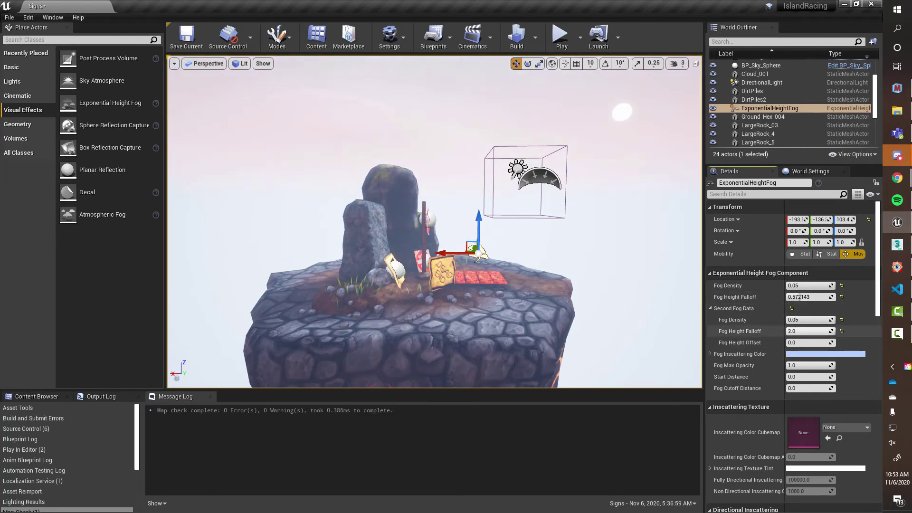
drag(804, 332, 827, 331)
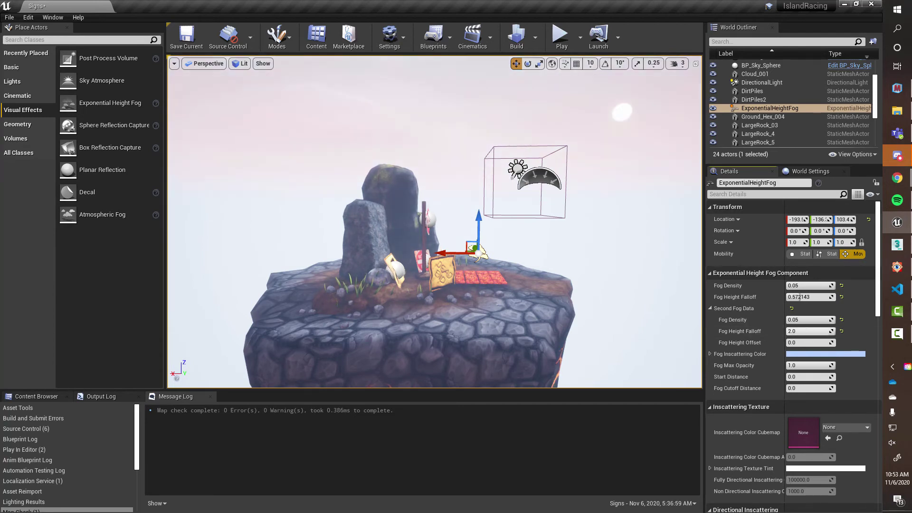
key(ctrl+z)
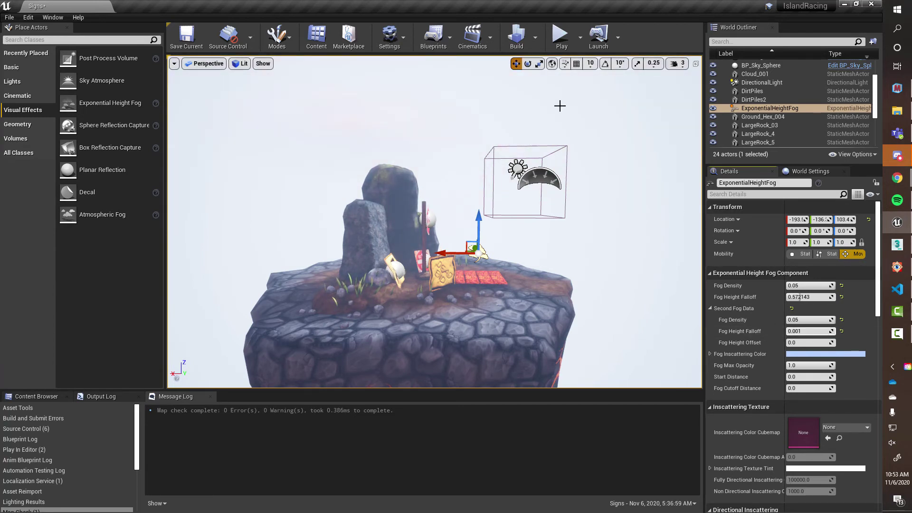
drag(812, 320, 801, 320)
mouse_move(576, 248)
alt+mouse_down()
mouse_move(576, 237)
mouse_move(577, 257)
mouse_move(577, 247)
alt+mouse_up()
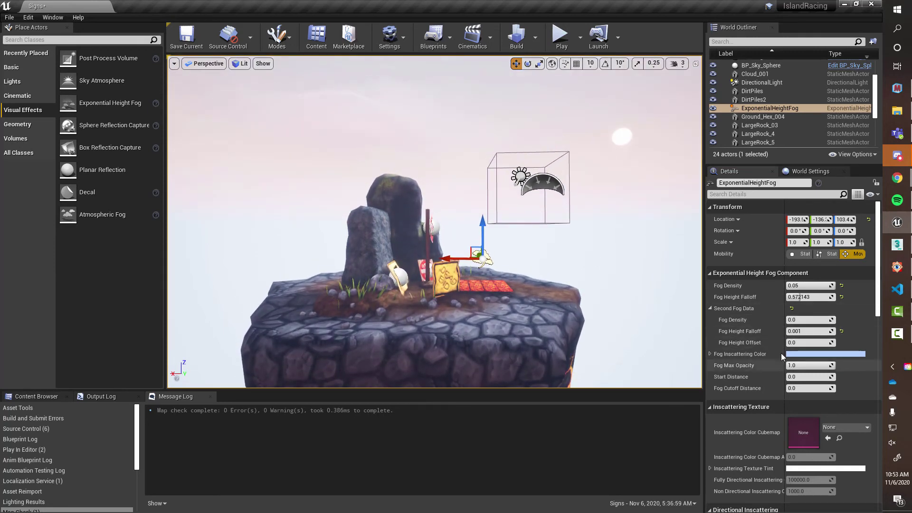
Step: Enable Volumetric Fog on the exponential height fog
right_drag(500, 295, 533, 284)
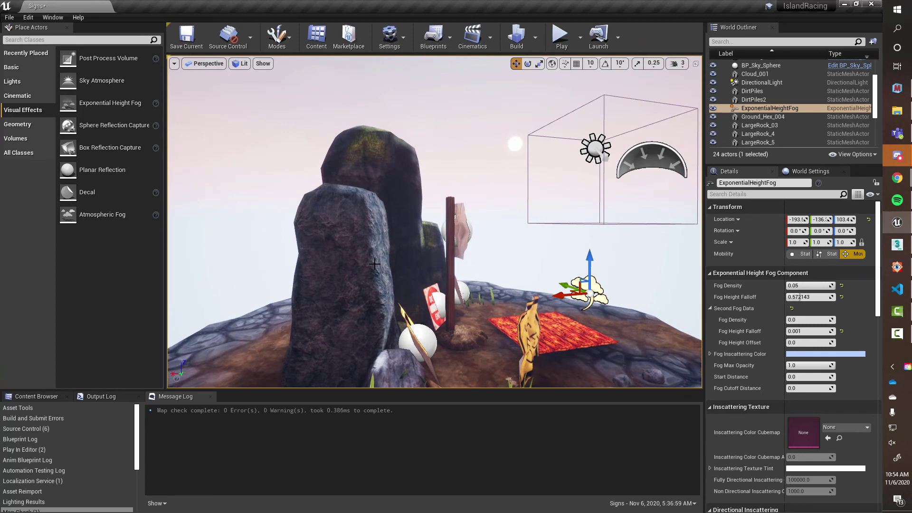
right_drag(359, 274, 336, 279)
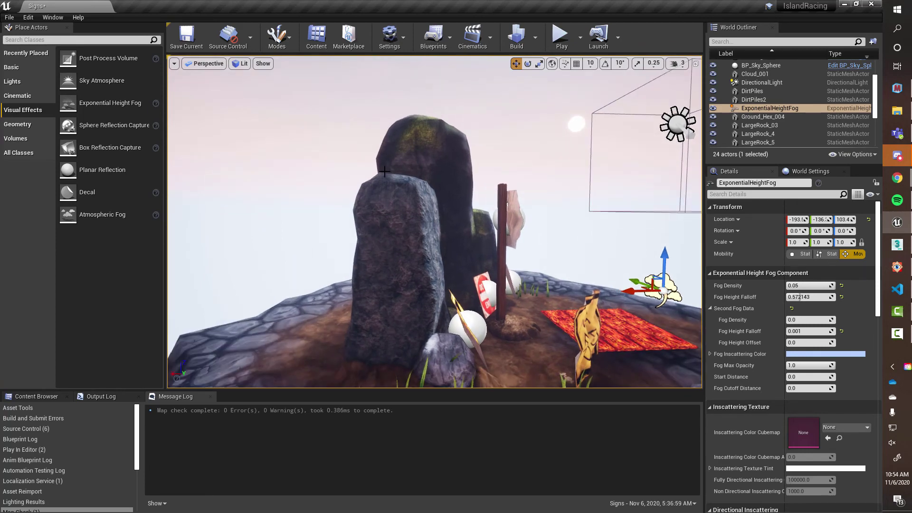
right_drag(444, 294, 483, 298)
scroll(791, 350, down, 4)
scroll(791, 350, down, 6)
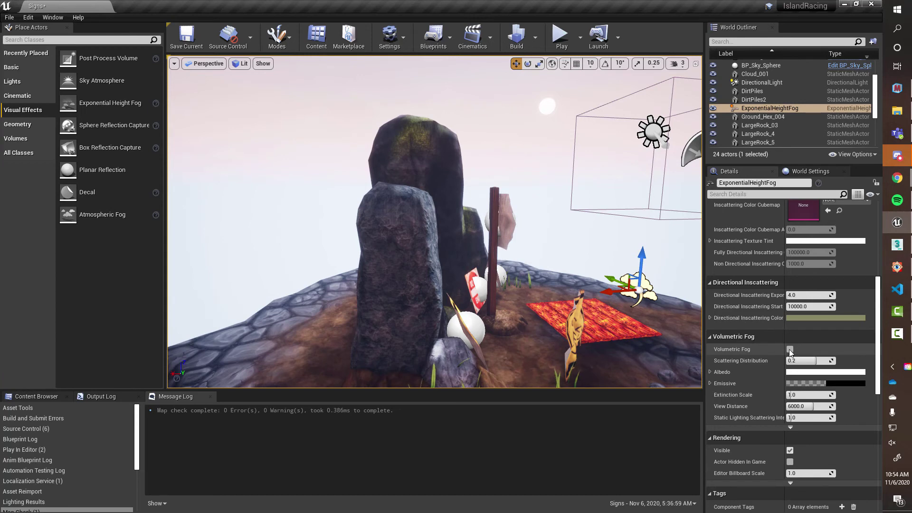
click(790, 349)
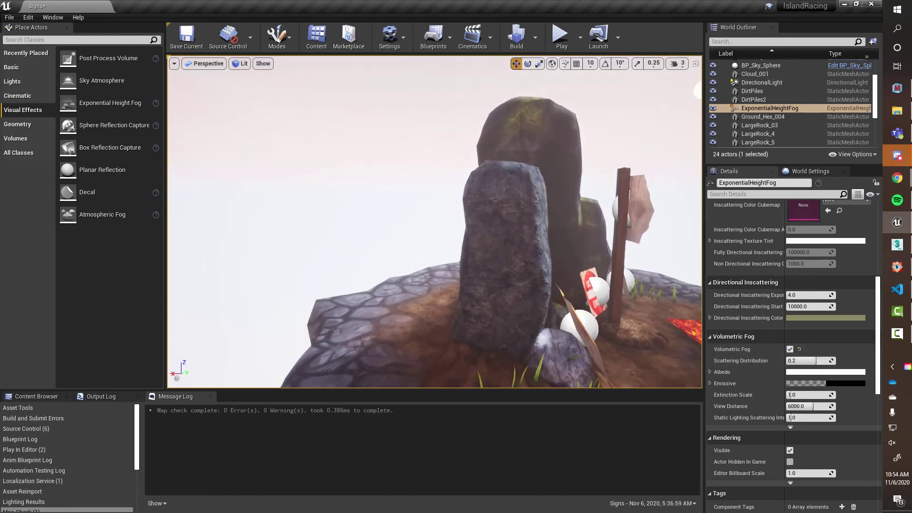
Step: Set the exponential height fog's Directional Inscattering Exponent back to 4.0
right_drag(435, 221, 384, 215)
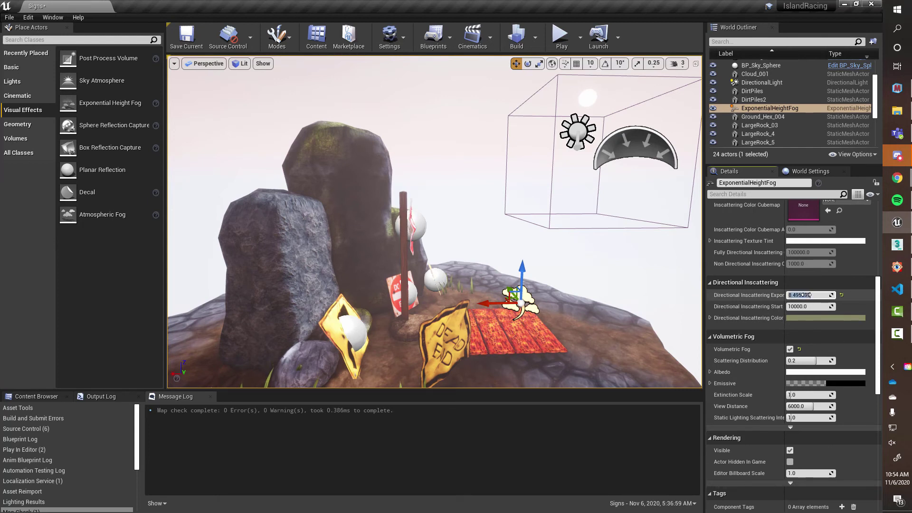
text(4)
key(Return)
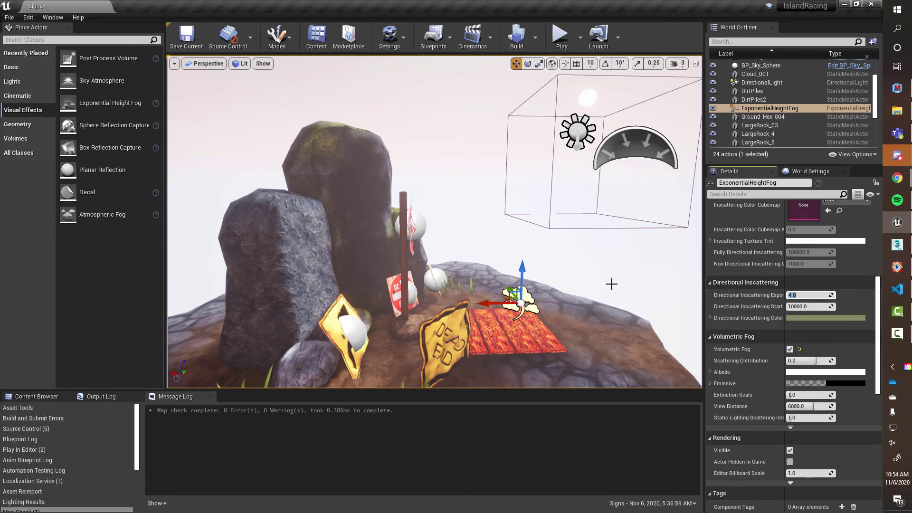
Step: Examine how the volumetric fog looks around the large rocks, signs and lava tiles from several angles
mouse_move(607, 301)
right_down()
mouse_move(623, 292)
mouse_move(631, 309)
mouse_move(618, 307)
right_up()
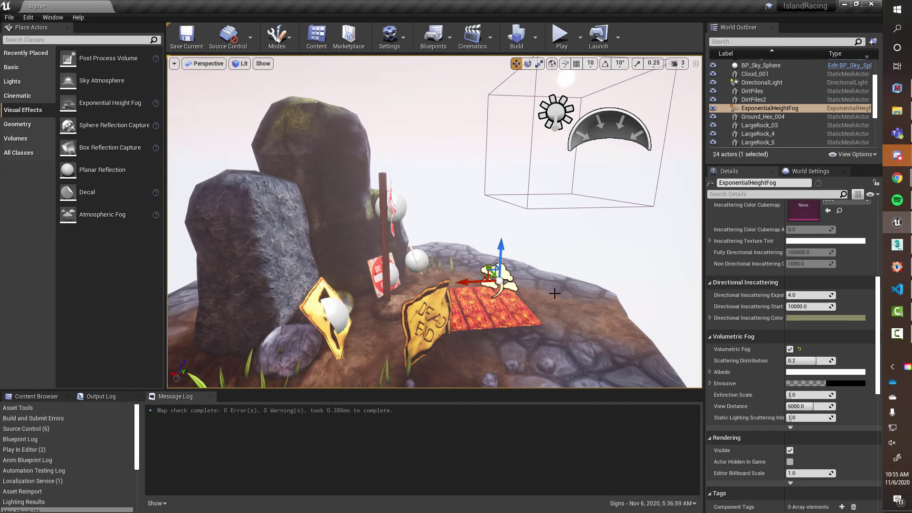
right_drag(555, 293, 516, 293)
key(q)
key(a)
key(a)
key(d)
key(e)
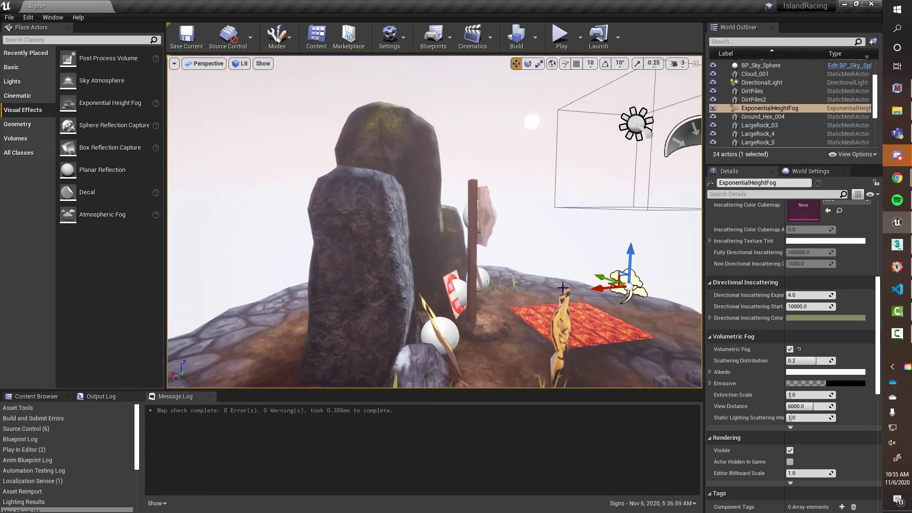
Step: Select the directional light and enable its Light Shaft Occlusion, toggling it off and on to compare the effect
click(639, 122)
right_drag(628, 150, 615, 151)
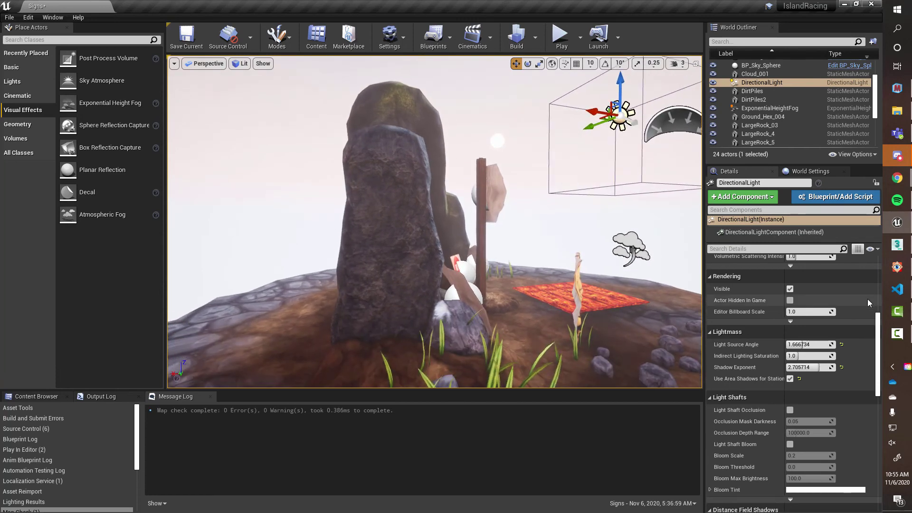
scroll(868, 299, down, 2)
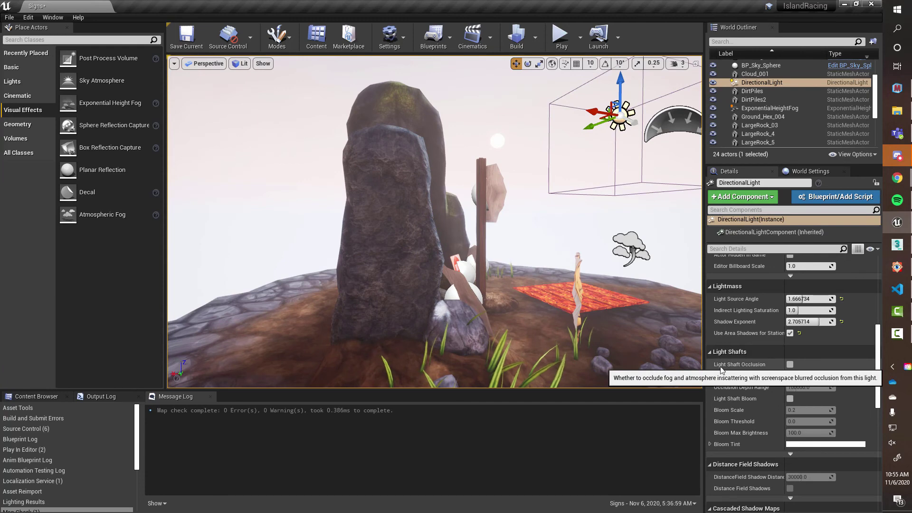
click(790, 365)
right_drag(506, 249, 504, 250)
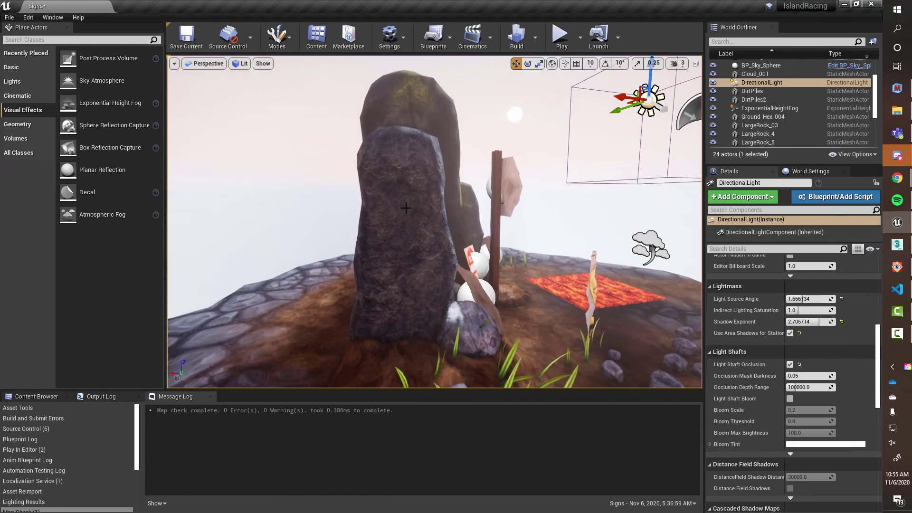
click(790, 365)
click(790, 366)
Step: Try different Occlusion Mask Darkness values for the directional light's shafts and set it to about 0.31
right_drag(594, 323, 578, 313)
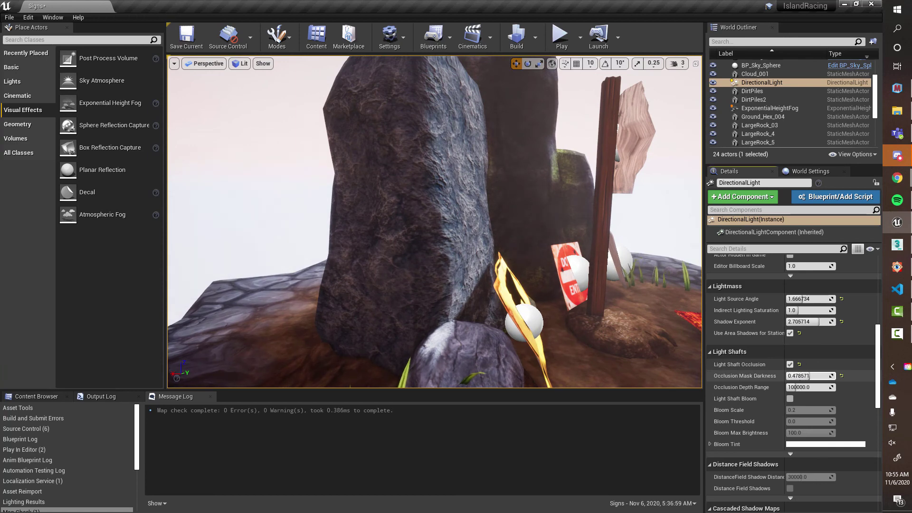
drag(835, 375, 787, 376)
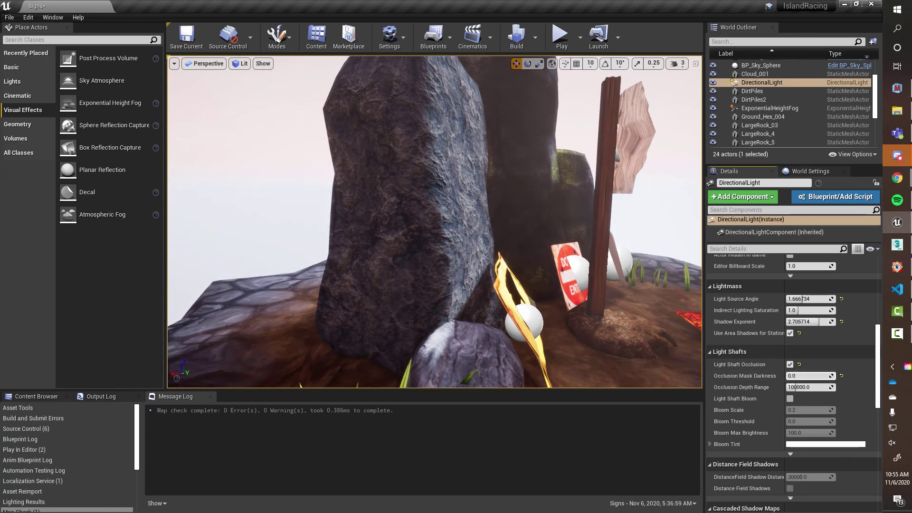
right_drag(500, 269, 542, 267)
drag(799, 376, 806, 376)
right_drag(560, 276, 481, 277)
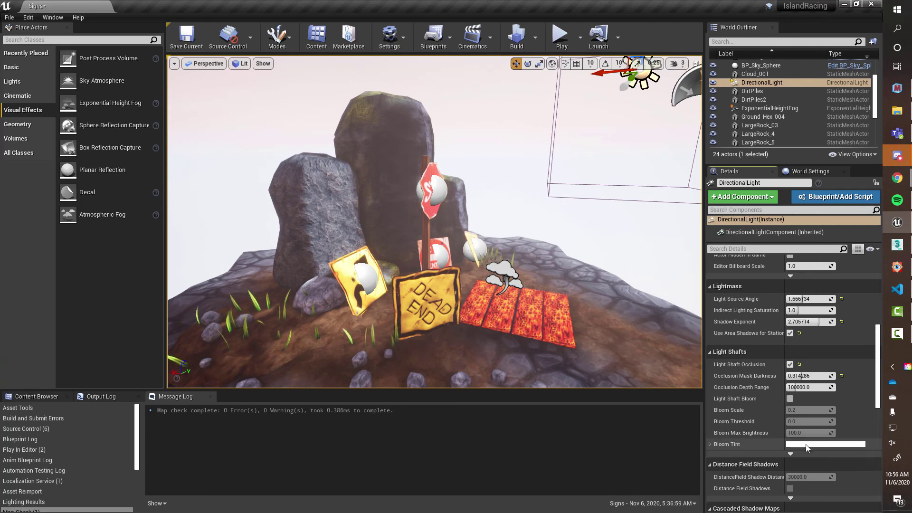
Step: Enable Light Shaft Bloom on the directional light and set its Bloom Tint to red, hex sRGB FF0038FF
click(712, 445)
scroll(848, 389, down, 5)
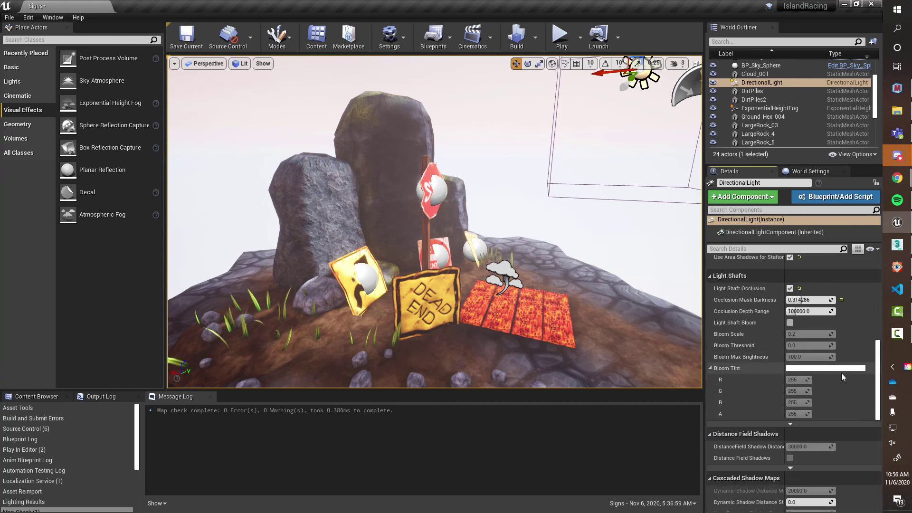
click(790, 323)
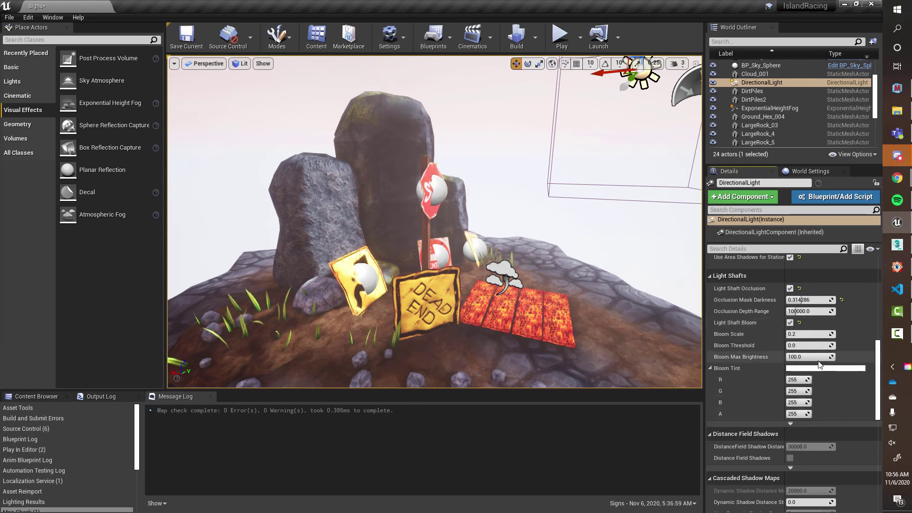
click(819, 369)
click(715, 336)
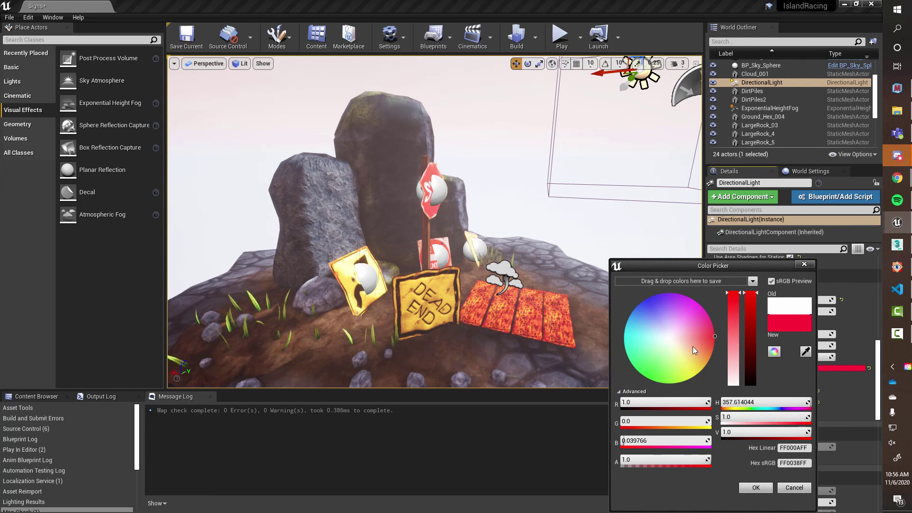
click(758, 487)
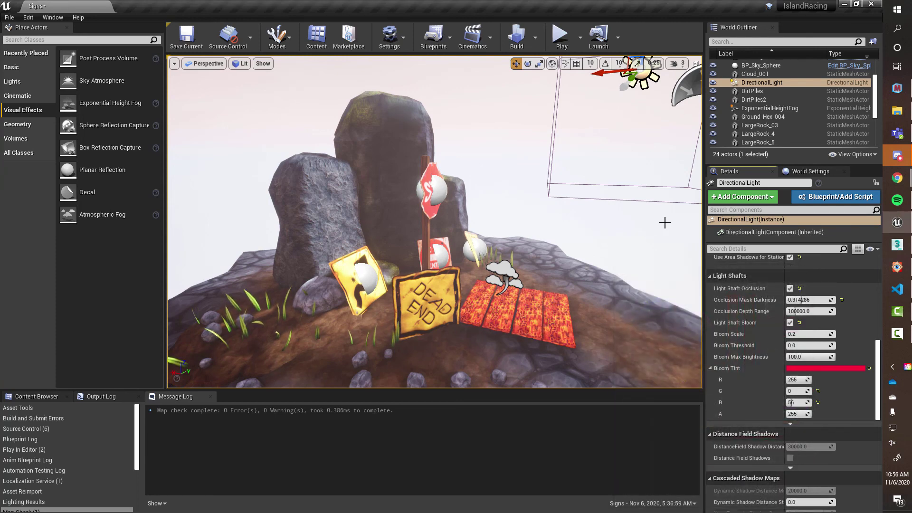
Step: Set the directional light's Bloom Scale to about 0.86 and disable its Light Shaft Bloom
drag(794, 335, 835, 346)
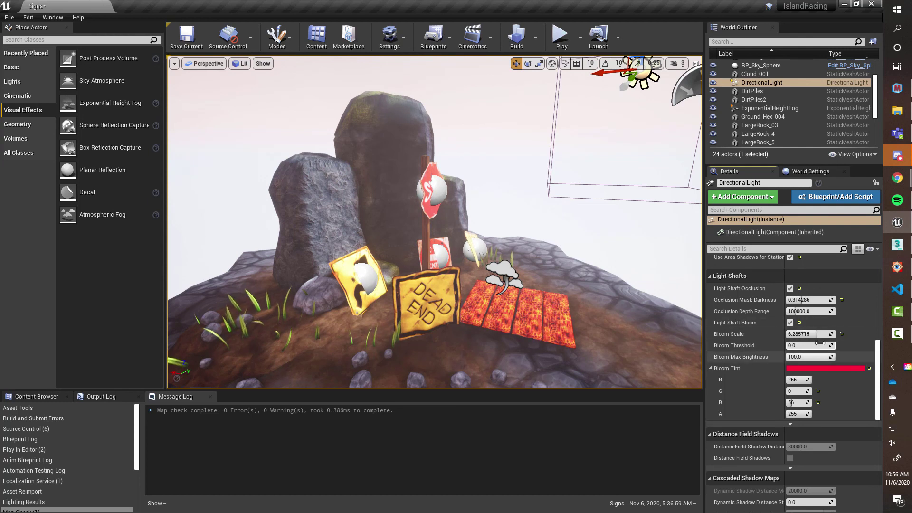
drag(812, 335, 786, 335)
click(790, 323)
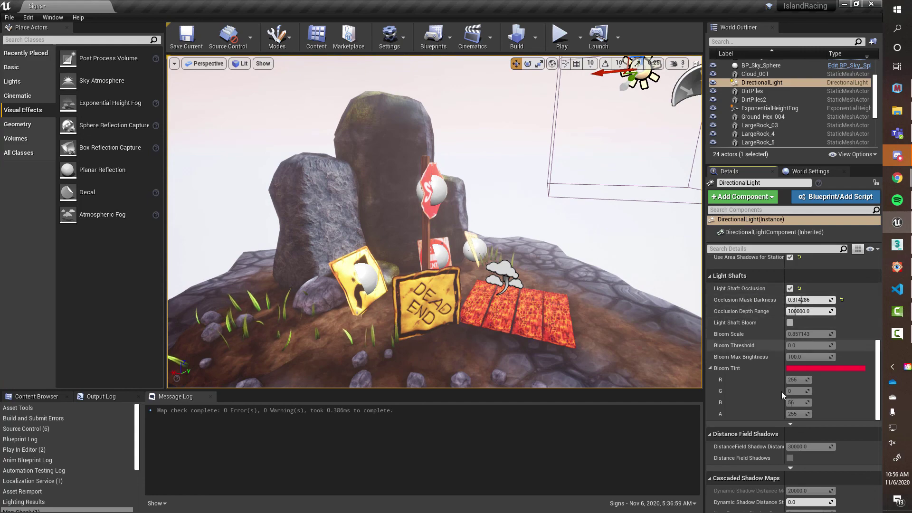
Step: Place a Point Light in the level near the grass beside the large gray rock
scroll(782, 393, down, 3)
right_drag(522, 228, 585, 193)
key(a)
key(d)
key(s)
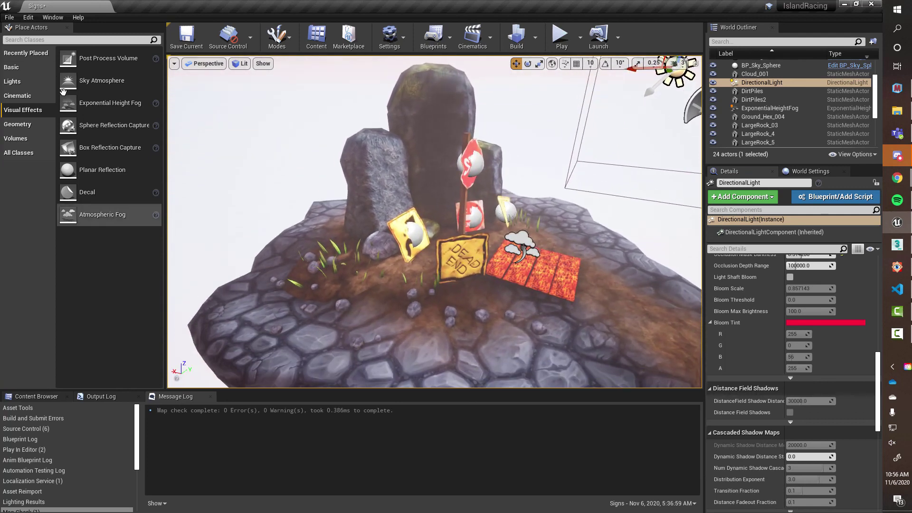
click(14, 81)
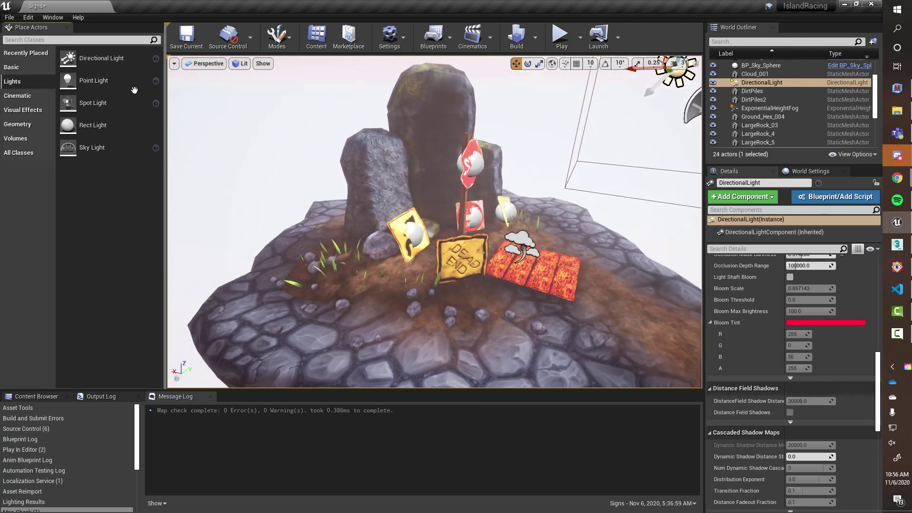
drag(93, 81, 359, 221)
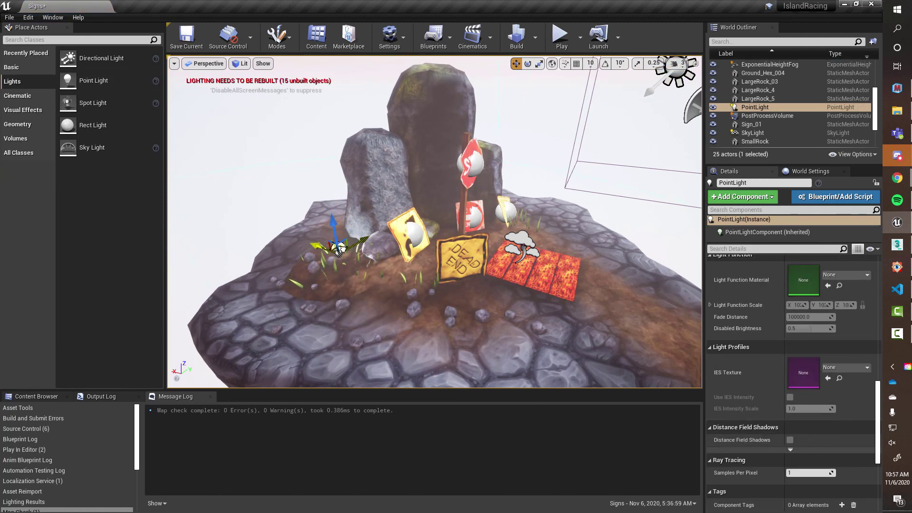
Step: Inspect the directional light and sky light, and reselect the point light beside the large gray rock
right_drag(338, 240, 521, 138)
click(537, 139)
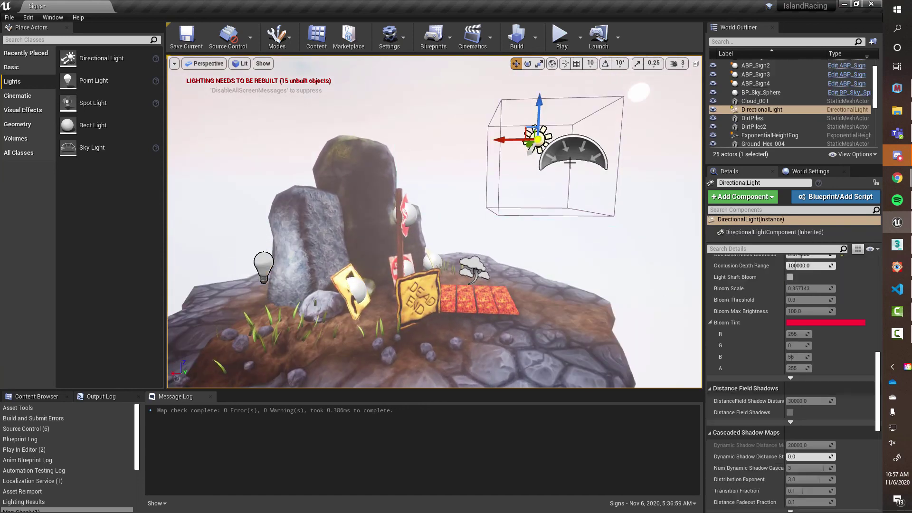
click(562, 153)
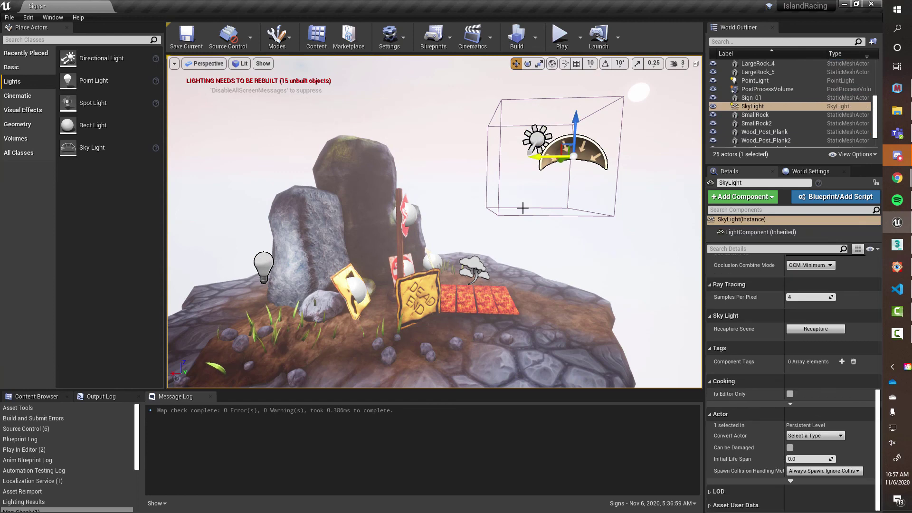
click(261, 263)
right_drag(260, 263, 290, 246)
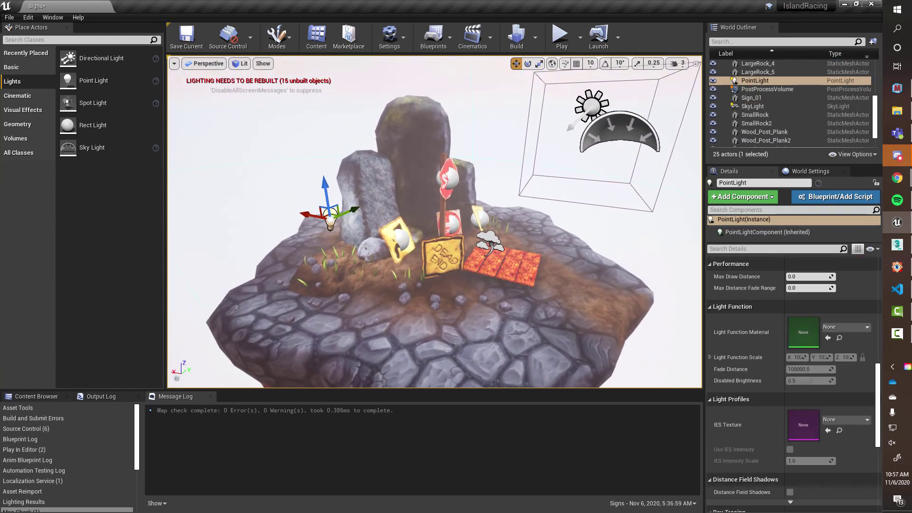